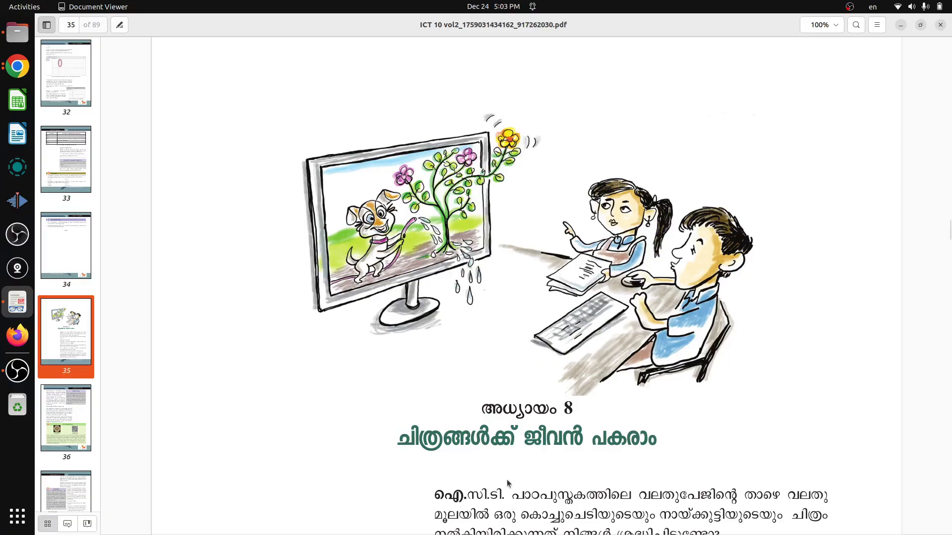
Step: Read the opening pages of chapter 8 in the textbook PDF, covering persistence of vision and the Phenakistiscope
{"action": "scroll", "coordinate": [825, 119], "scroll_direction": "up", "scroll_amount": 5}
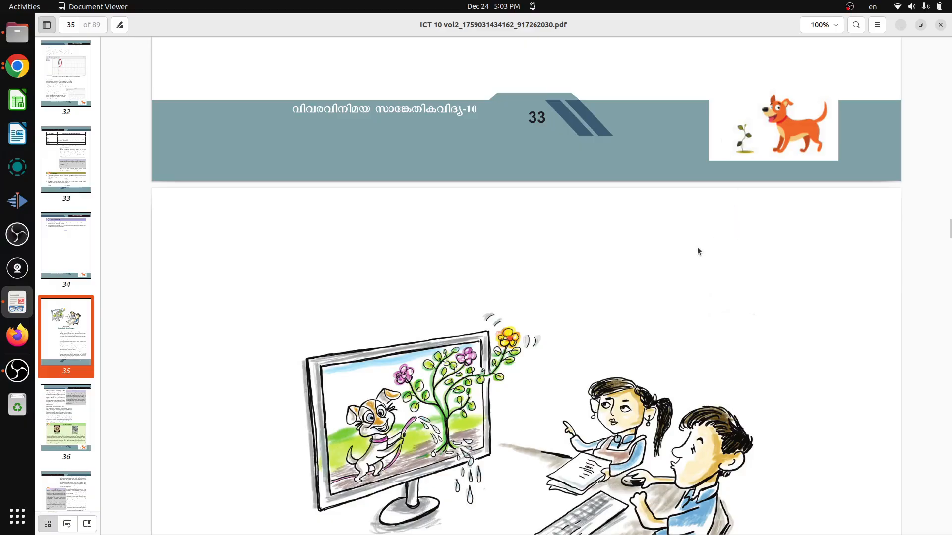
{"action": "scroll", "coordinate": [697, 251], "scroll_direction": "down", "scroll_amount": 2}
{"action": "scroll", "coordinate": [691, 263], "scroll_direction": "down", "scroll_amount": 3}
{"action": "scroll", "coordinate": [690, 262], "scroll_direction": "down", "scroll_amount": 15}
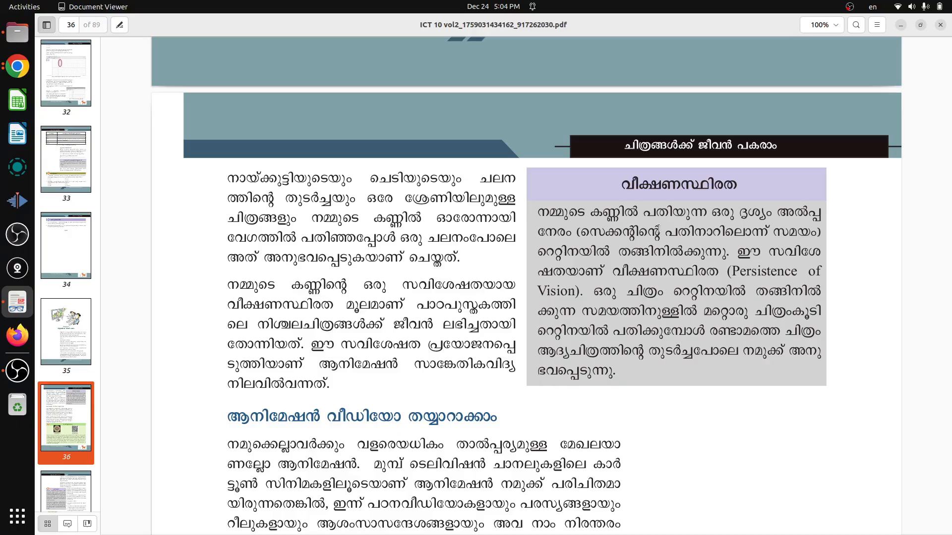
{"action": "scroll", "coordinate": [652, 318], "scroll_direction": "down", "scroll_amount": 7}
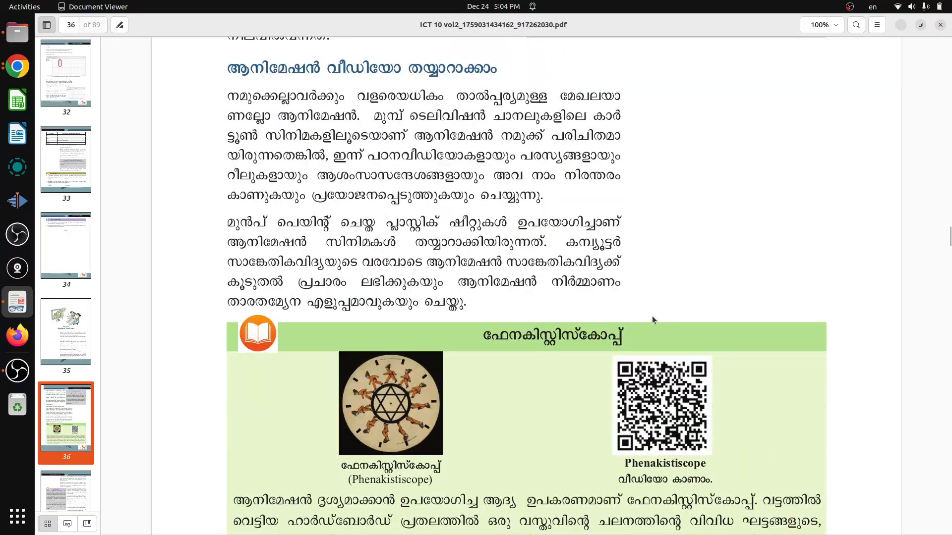
{"action": "scroll", "coordinate": [653, 320], "scroll_direction": "down", "scroll_amount": 2}
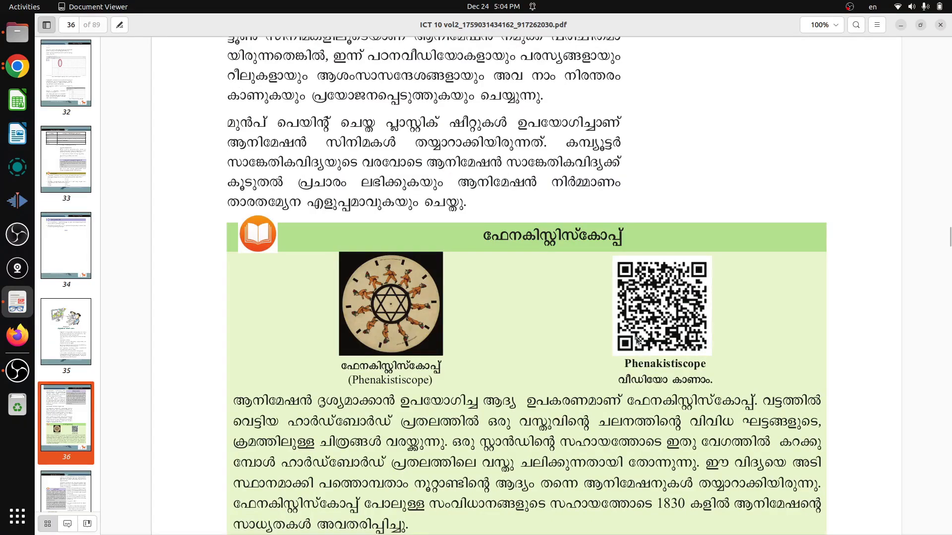
{"action": "scroll", "coordinate": [623, 351], "scroll_direction": "down", "scroll_amount": 1}
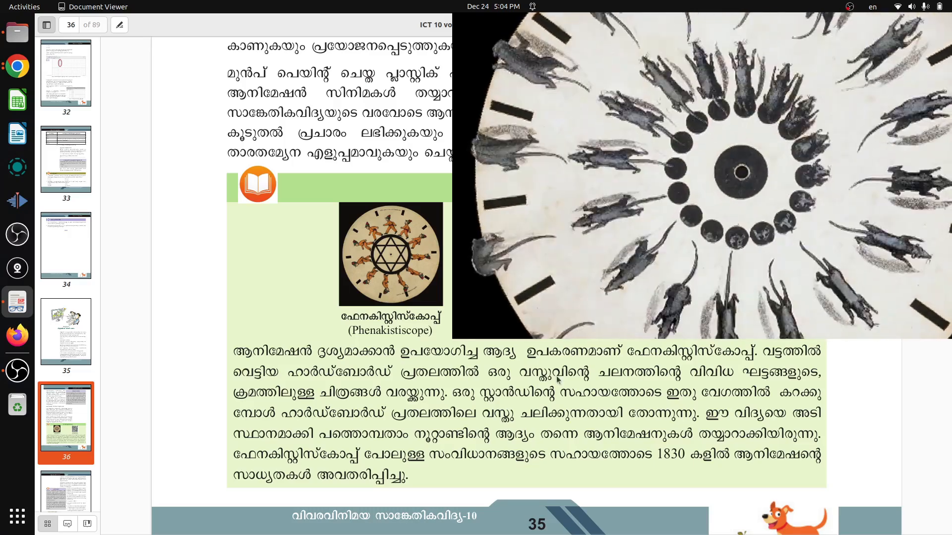
{"action": "scroll", "coordinate": [564, 397], "scroll_direction": "down", "scroll_amount": 10}
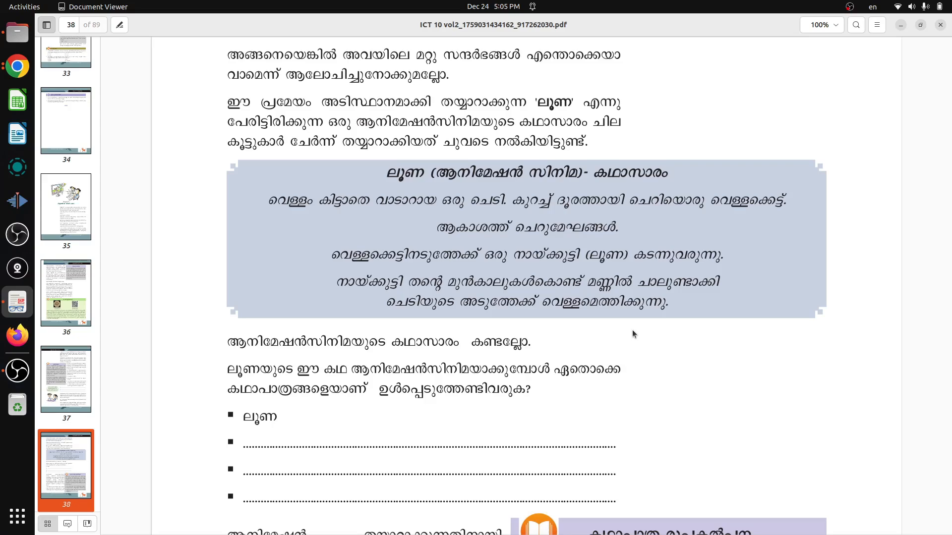
Step: Examine the Luna animation's story summary, the character design notes, the storyboard table 8.1 and the OpenToonz introduction in the textbook
{"action": "scroll", "coordinate": [632, 329], "scroll_direction": "down", "scroll_amount": 2}
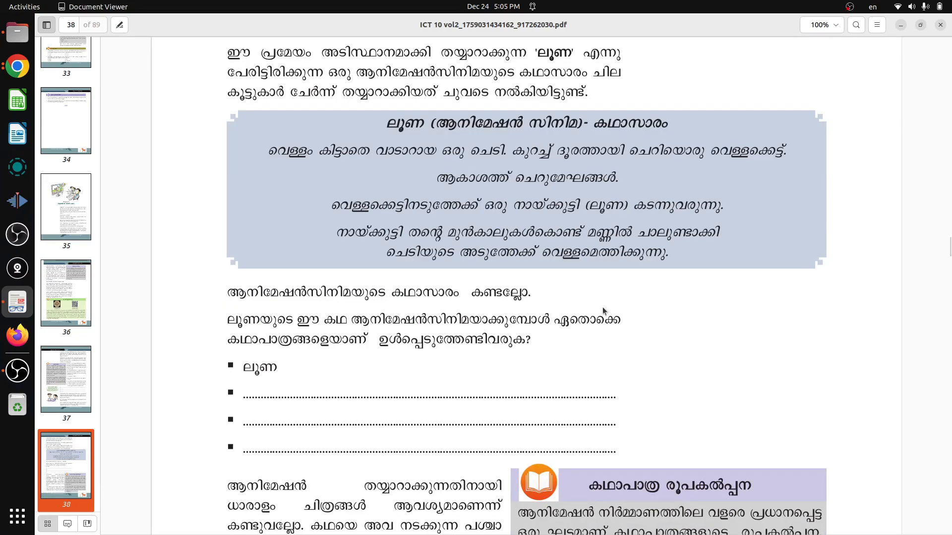
{"action": "scroll", "coordinate": [637, 302], "scroll_direction": "down", "scroll_amount": 2}
{"action": "scroll", "coordinate": [637, 301], "scroll_direction": "down", "scroll_amount": 20}
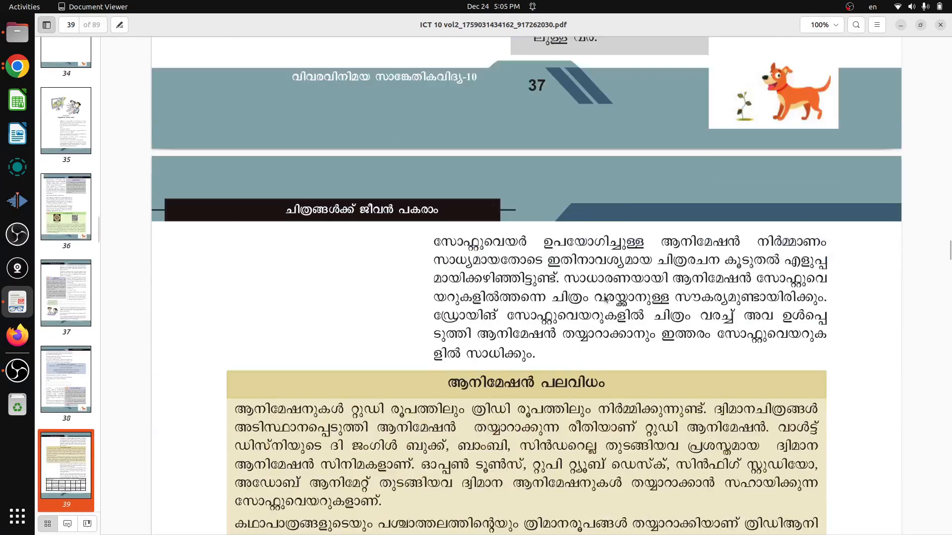
{"action": "scroll", "coordinate": [608, 294], "scroll_direction": "down", "scroll_amount": 10}
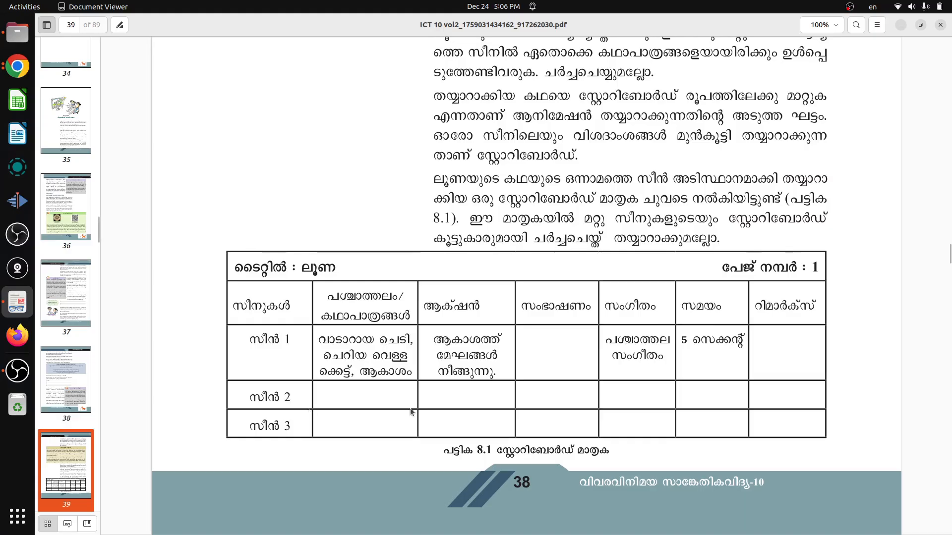
{"action": "scroll", "coordinate": [497, 394], "scroll_direction": "down", "scroll_amount": 10}
{"action": "scroll", "coordinate": [496, 394], "scroll_direction": "up", "scroll_amount": 15}
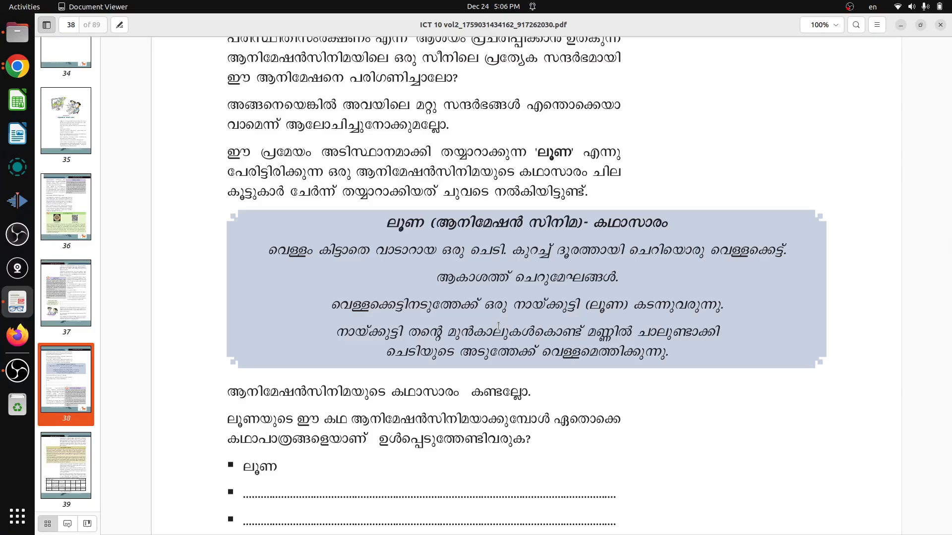
{"action": "scroll", "coordinate": [498, 327], "scroll_direction": "down", "scroll_amount": 20}
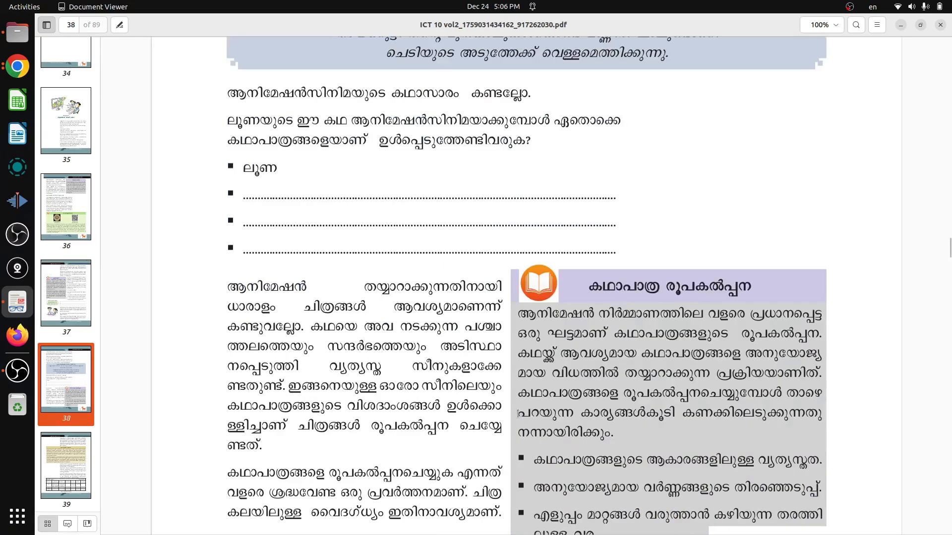
{"action": "scroll", "coordinate": [607, 378], "scroll_direction": "down", "scroll_amount": 15}
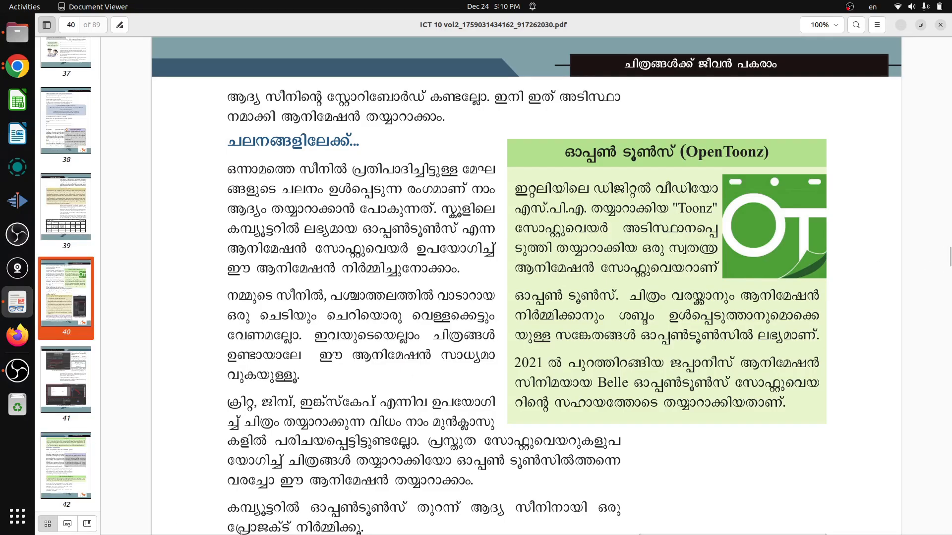
Step: Find OpenToonz among the installed applications and launch it
{"action": "left_click", "coordinate": [18, 517]}
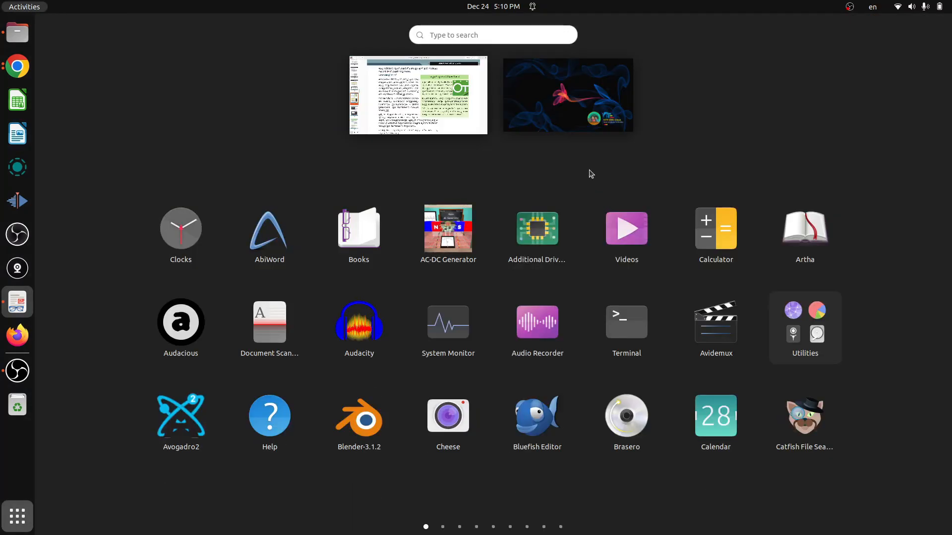
{"action": "type", "text": "ol"}
{"action": "type", "text": "pe"}
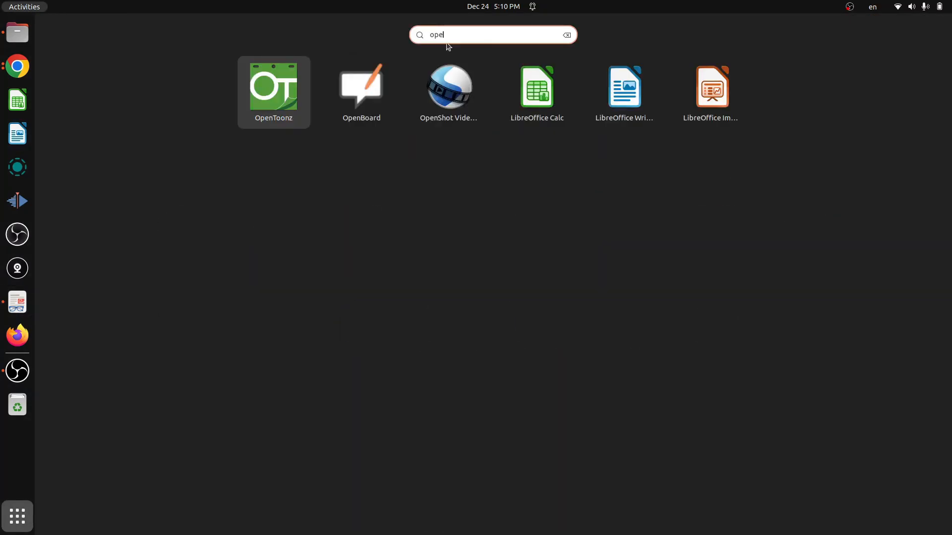
{"action": "left_click", "coordinate": [273, 88]}
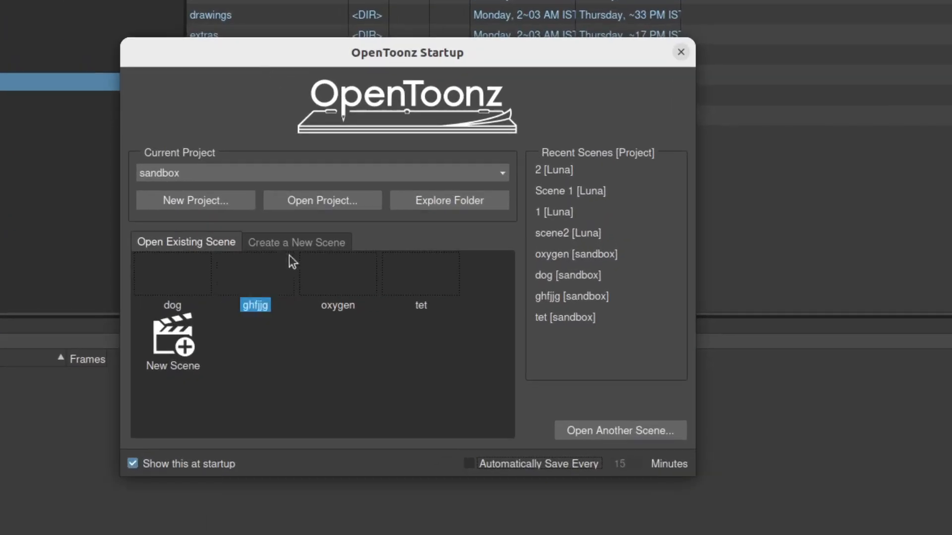
Step: Create a new project named Luna with the default project folders
{"action": "left_click", "coordinate": [215, 200]}
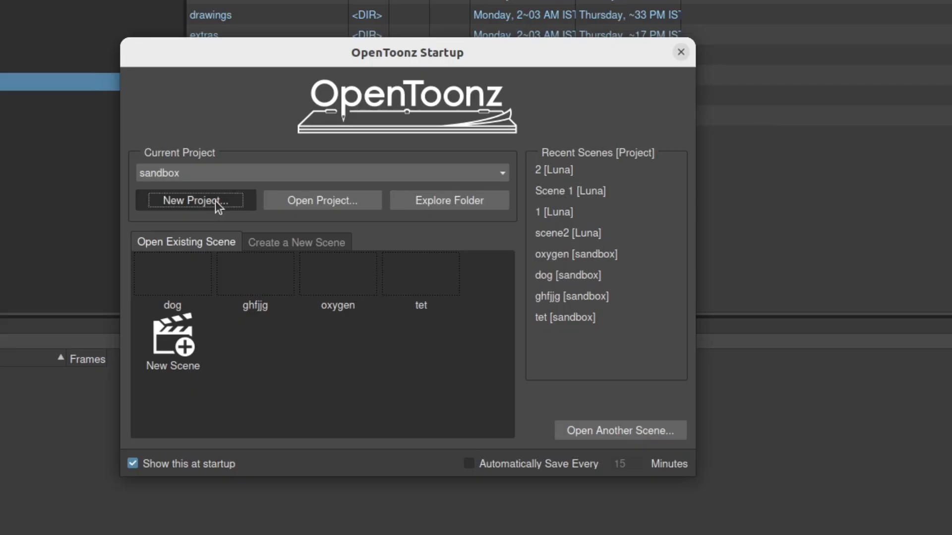
{"action": "left_click", "coordinate": [397, 137]}
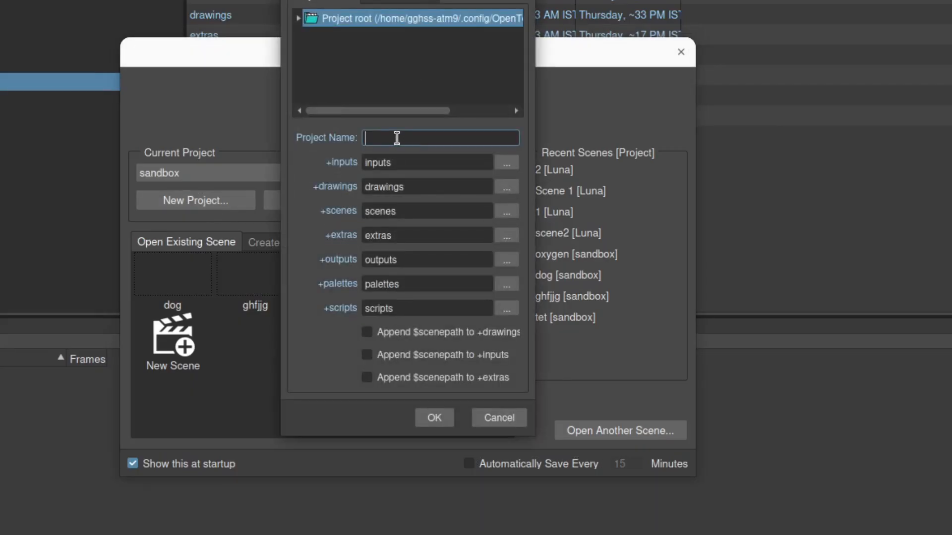
{"action": "type", "text": "Luna"}
{"action": "left_click", "coordinate": [443, 418]}
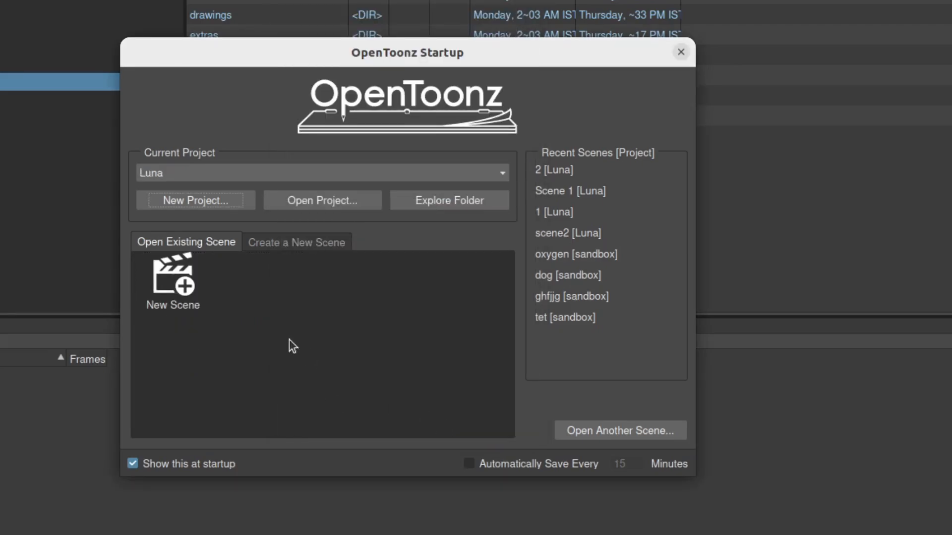
Step: Start a new scene in the Luna project, name it Scene 1 and choose the HD 720, 1280x720, 16/9 camera size
{"action": "left_click", "coordinate": [182, 301]}
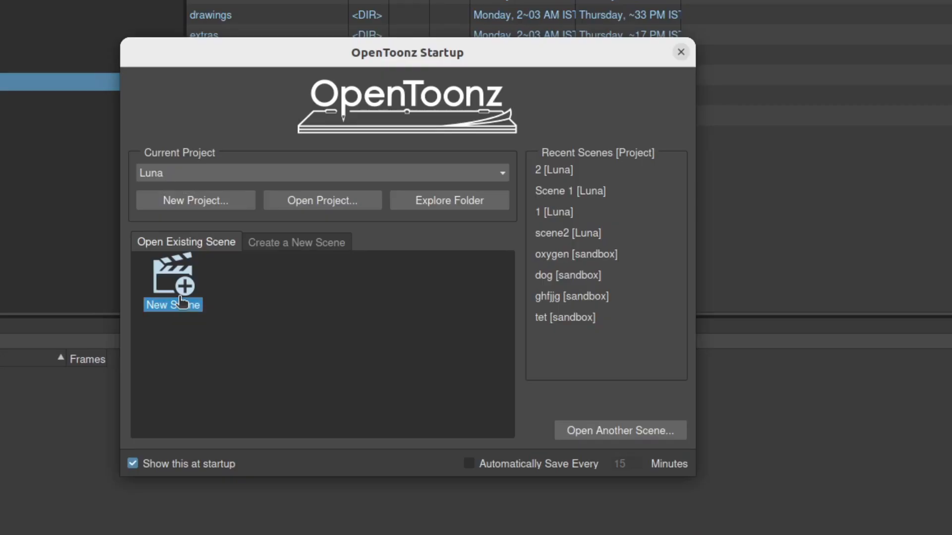
{"action": "double_click", "coordinate": [182, 302]}
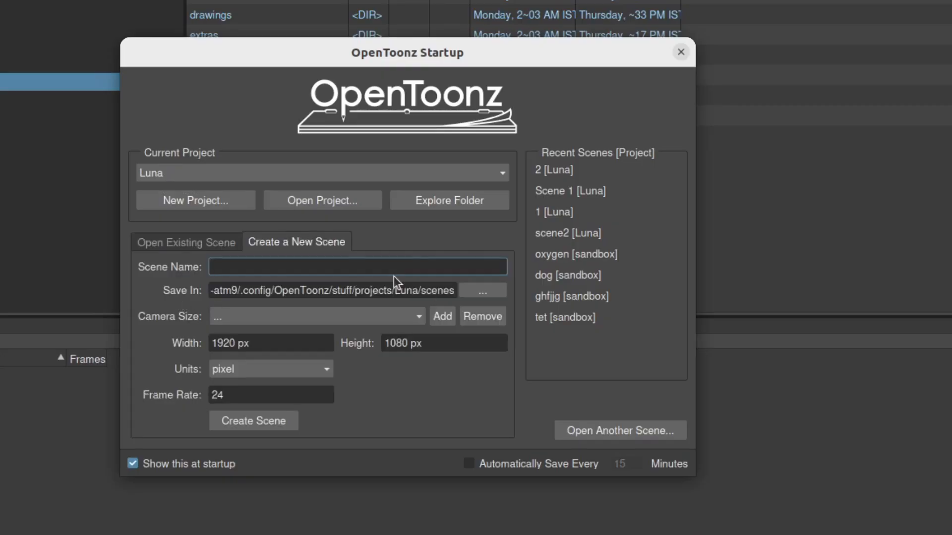
{"action": "type", "text": "Scene 1"}
{"action": "left_click", "coordinate": [369, 316]}
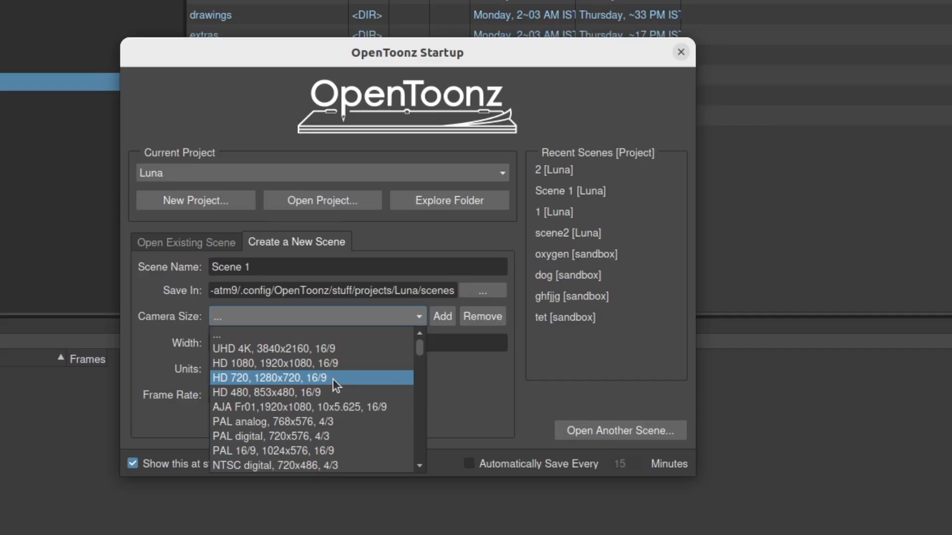
{"action": "left_click", "coordinate": [332, 379]}
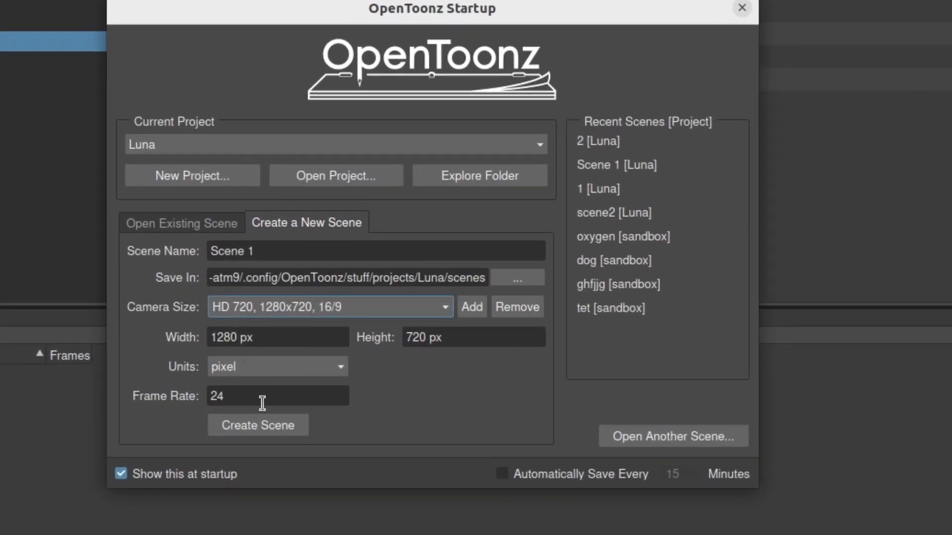
Step: Set the new scene's frame rate to 12 and create the scene
{"action": "left_click", "coordinate": [262, 397]}
{"action": "left_click_drag", "start_coordinate": [203, 397], "coordinate": [233, 397]}
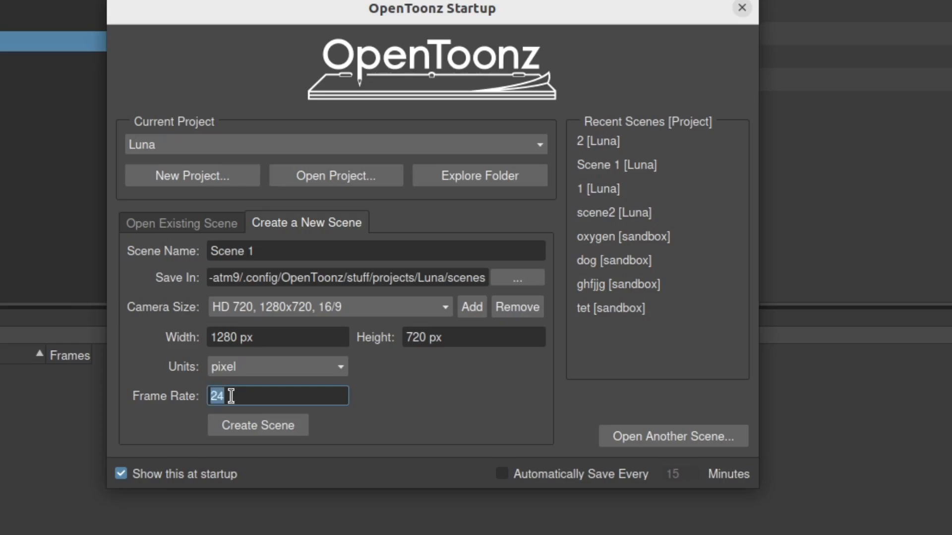
{"action": "type", "text": "12"}
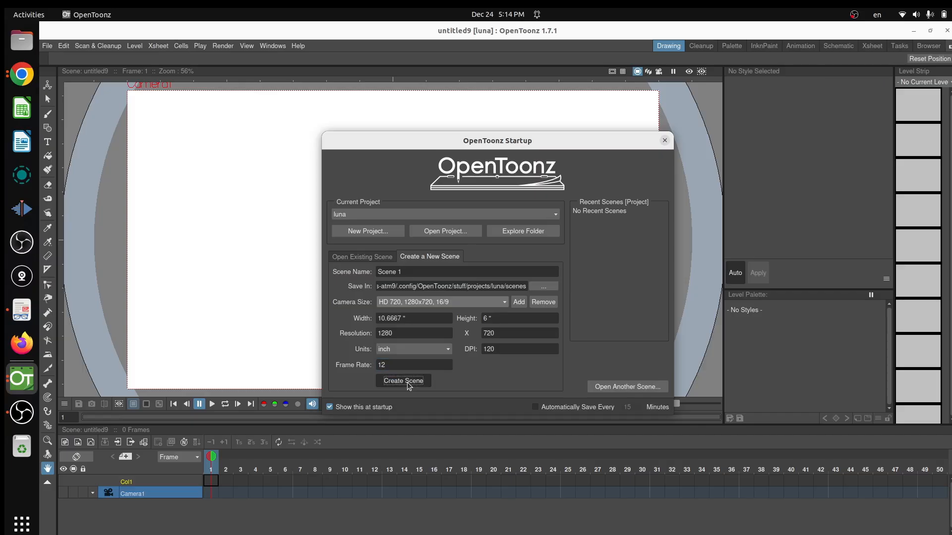
{"action": "left_click", "coordinate": [408, 384]}
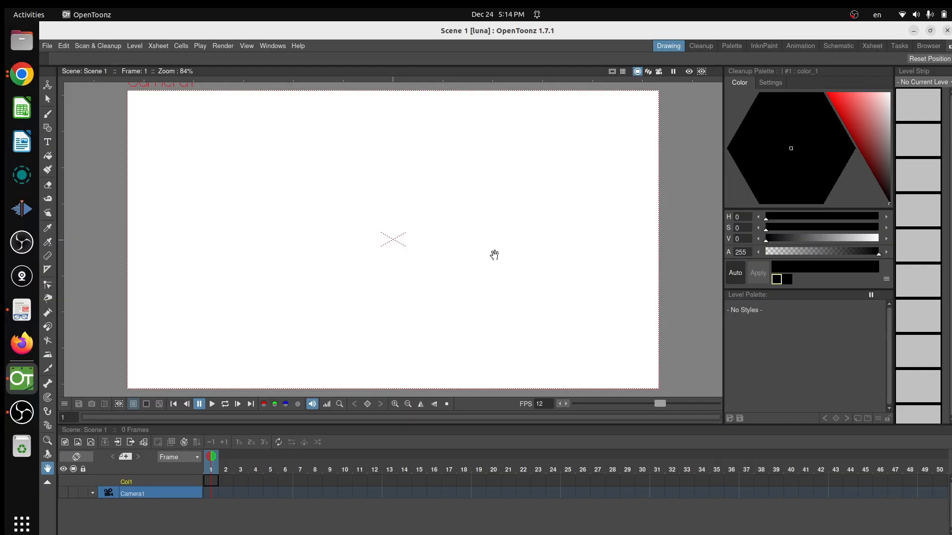
{"action": "scroll", "coordinate": [495, 255], "scroll_direction": "up", "scroll_amount": 3}
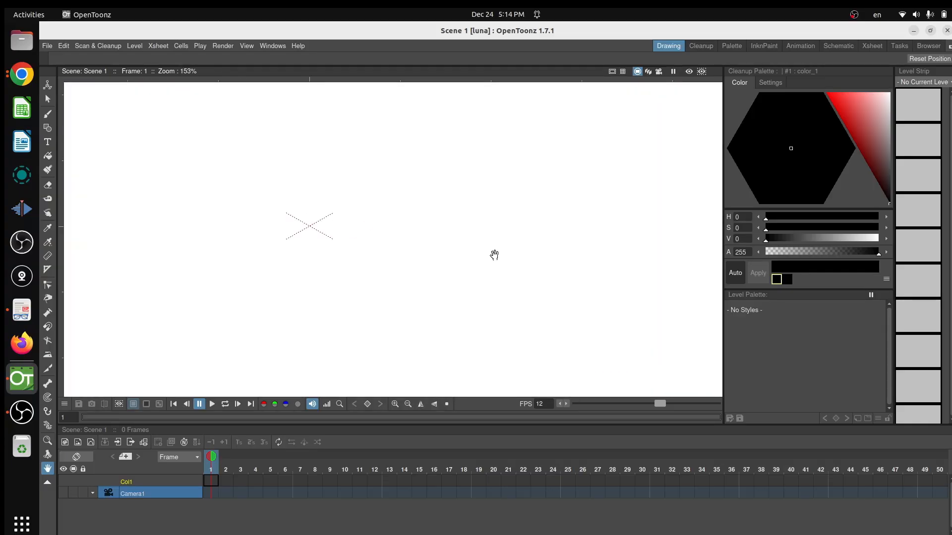
{"action": "scroll", "coordinate": [495, 254], "scroll_direction": "down", "scroll_amount": 3}
{"action": "scroll", "coordinate": [495, 255], "scroll_direction": "down", "scroll_amount": 6}
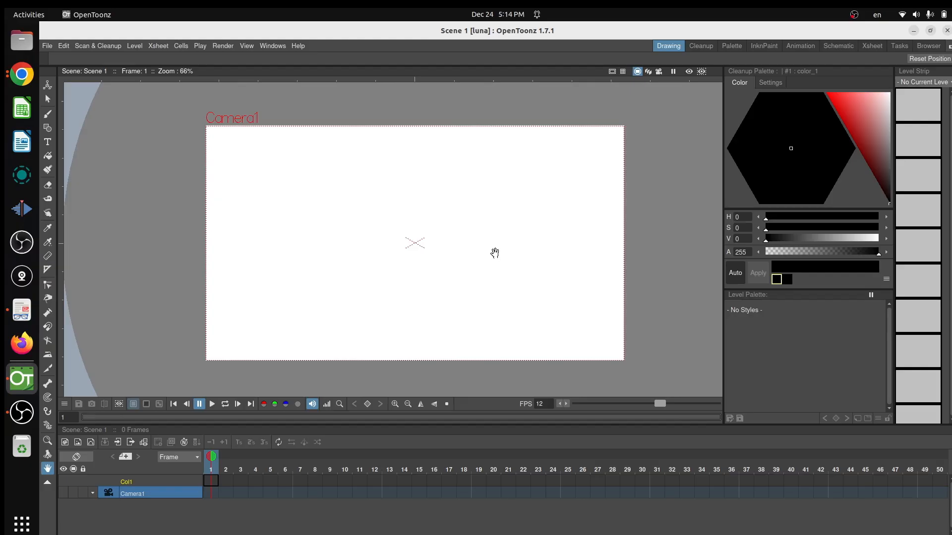
{"action": "scroll", "coordinate": [491, 253], "scroll_direction": "up", "scroll_amount": 3}
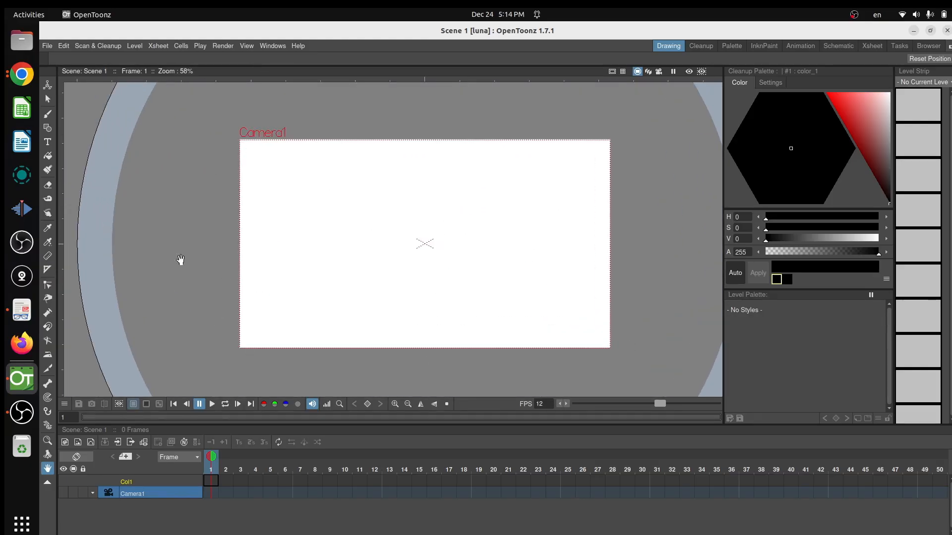
{"action": "scroll", "coordinate": [443, 236], "scroll_direction": "up", "scroll_amount": 2}
{"action": "scroll", "coordinate": [443, 239], "scroll_direction": "down", "scroll_amount": 1}
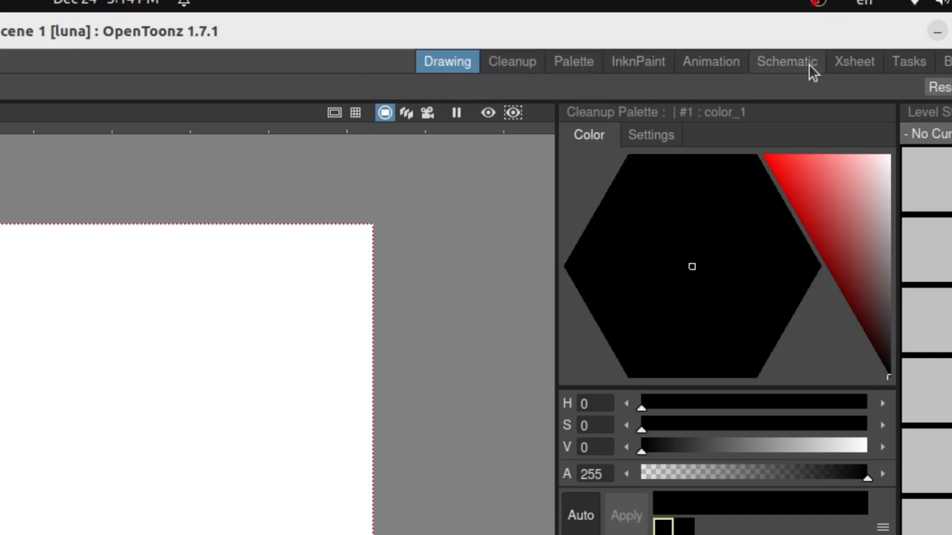
Step: Look through the Animation, Xsheet and Schematic workspaces and return to the Drawing workspace
{"action": "left_click", "coordinate": [718, 66]}
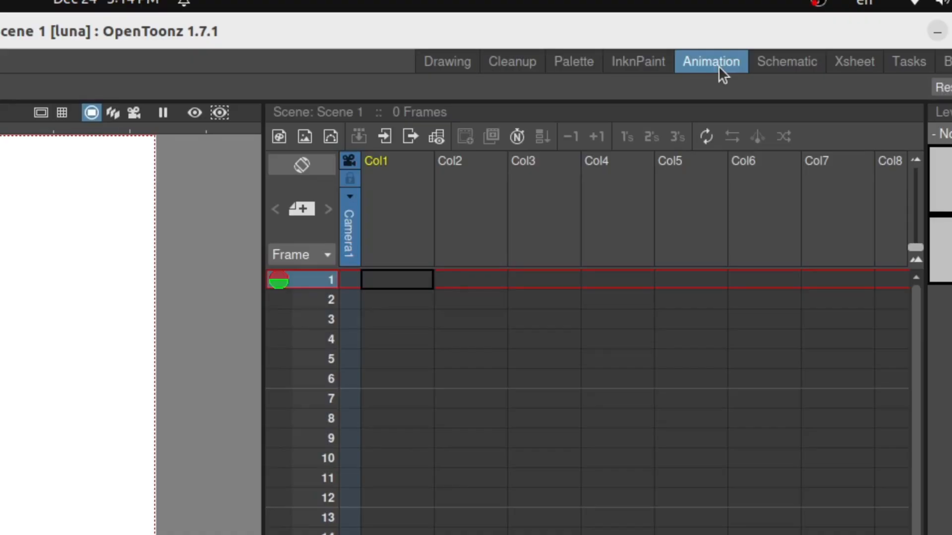
{"action": "left_click", "coordinate": [856, 64]}
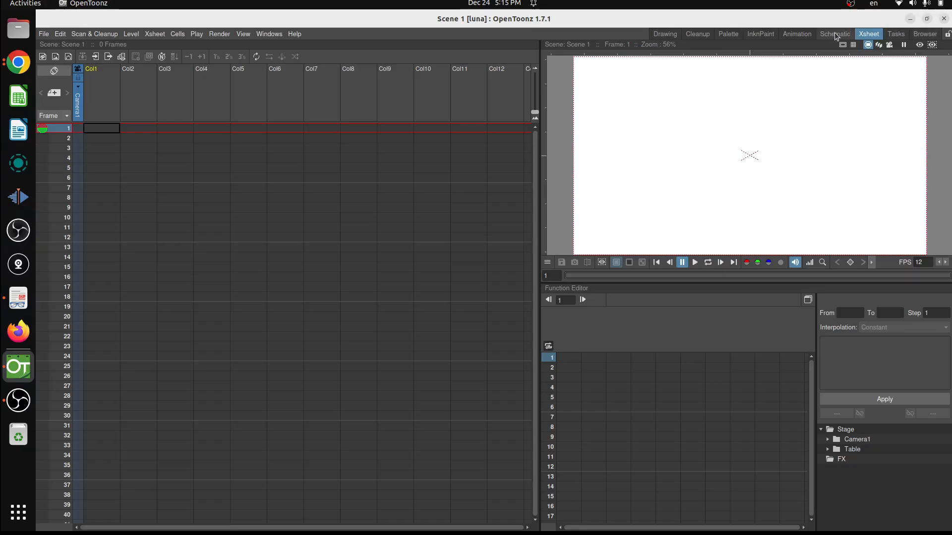
{"action": "left_click", "coordinate": [836, 34]}
{"action": "left_click", "coordinate": [805, 35]}
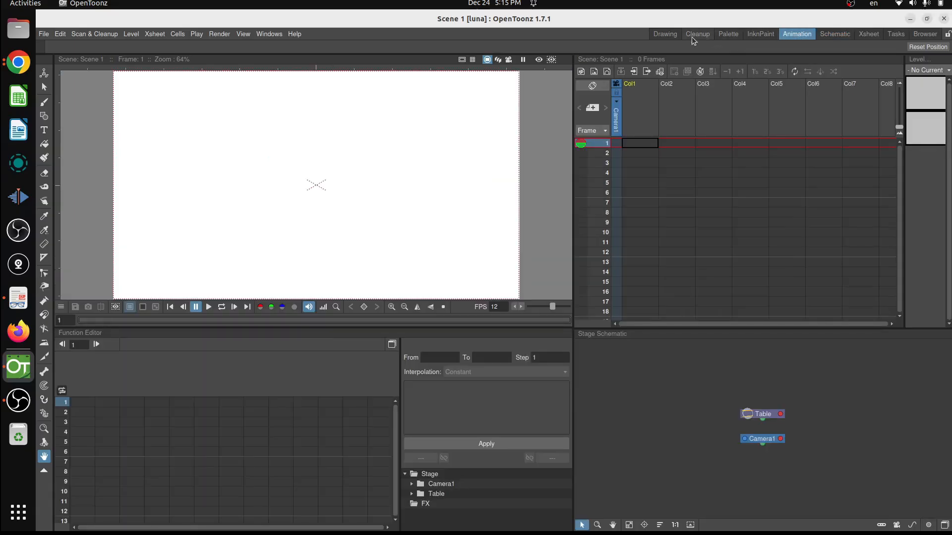
{"action": "left_click", "coordinate": [672, 33]}
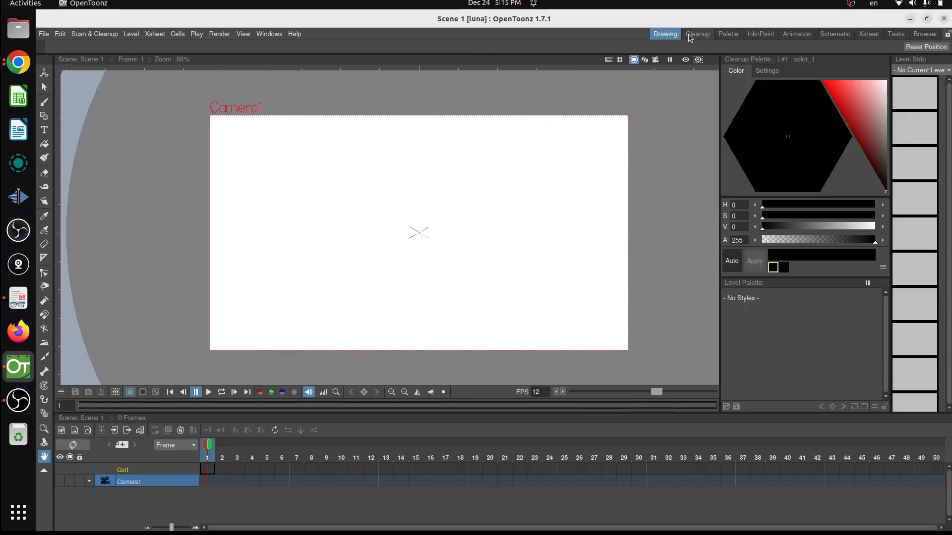
Step: Switch to the Animation workspace
{"action": "left_click", "coordinate": [800, 35]}
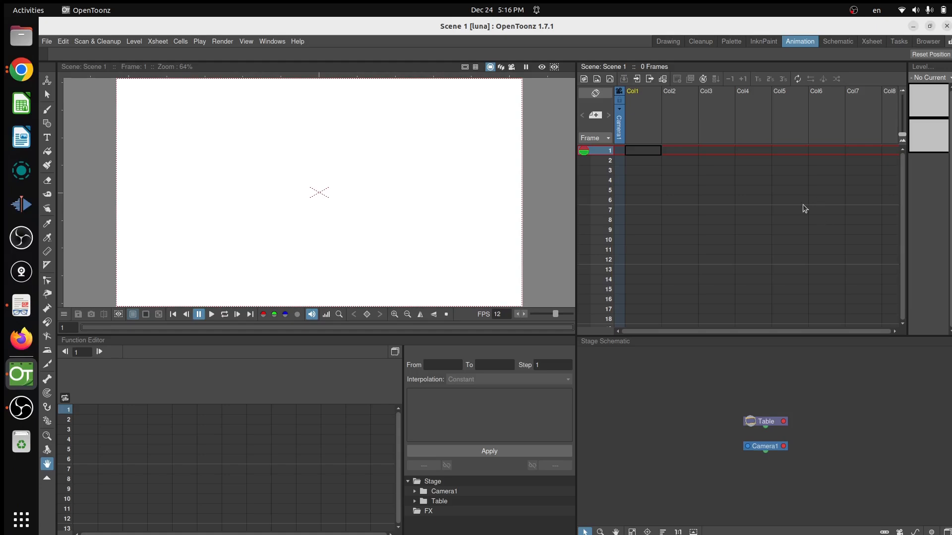
{"action": "right_click", "coordinate": [647, 151]}
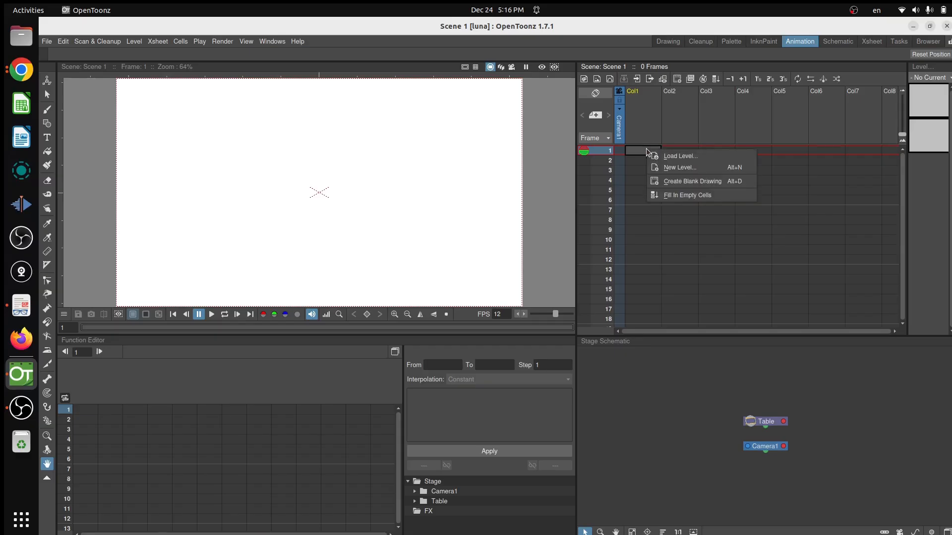
{"action": "left_click", "coordinate": [691, 156]}
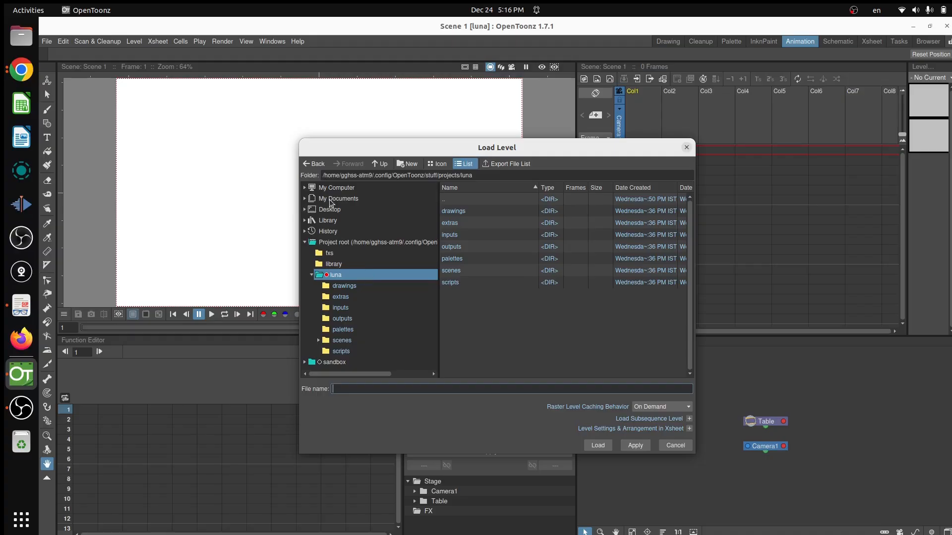
{"action": "left_click", "coordinate": [686, 148]}
Step: Switch to the Files app, hide the hidden files and copy the Animation folder from School_Resources/Class_10
{"action": "left_click", "coordinate": [21, 36]}
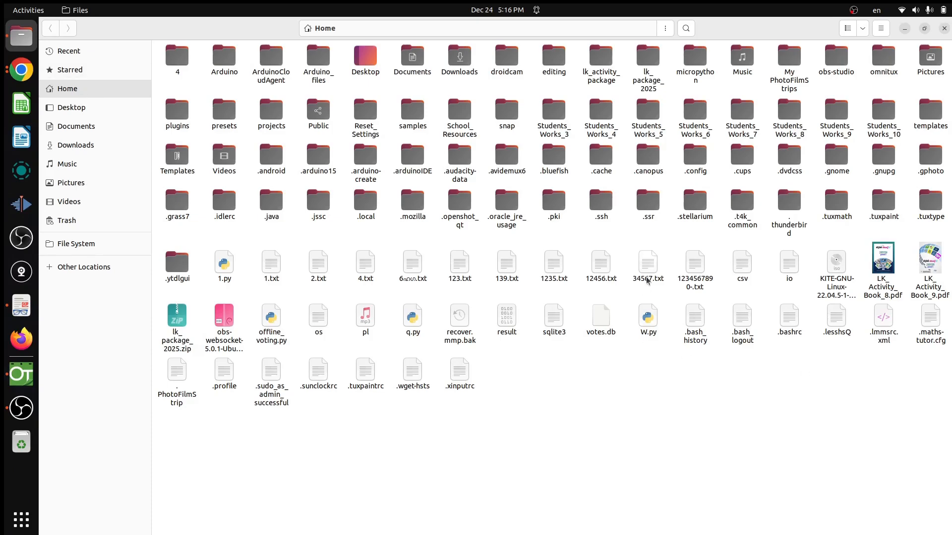
{"action": "key", "text": "ctrl+h"}
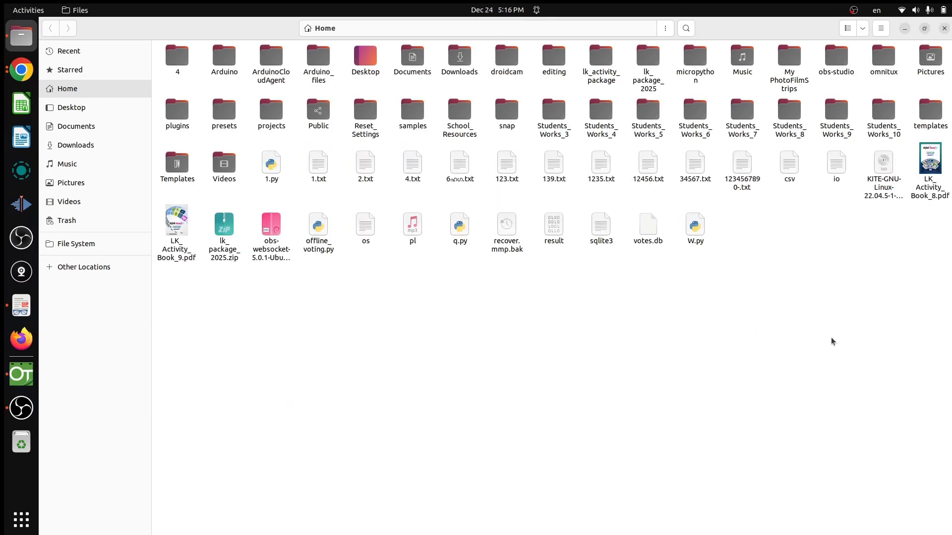
{"action": "double_click", "coordinate": [452, 118]}
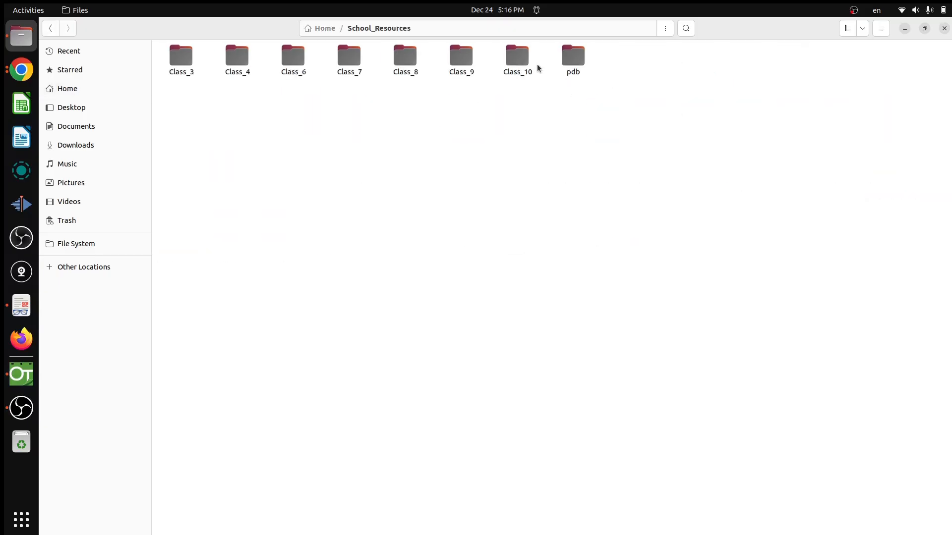
{"action": "double_click", "coordinate": [518, 59]}
{"action": "left_click", "coordinate": [185, 72]}
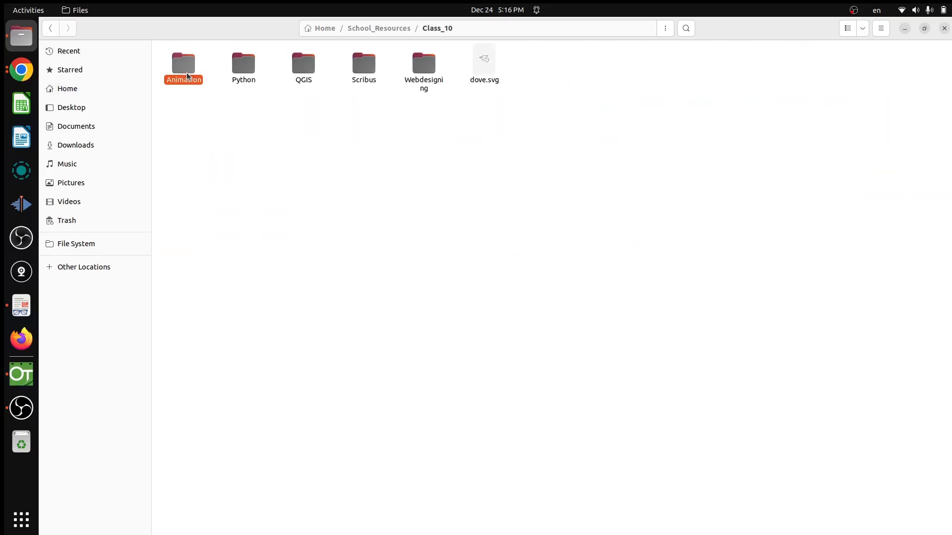
{"action": "right_click", "coordinate": [185, 72]}
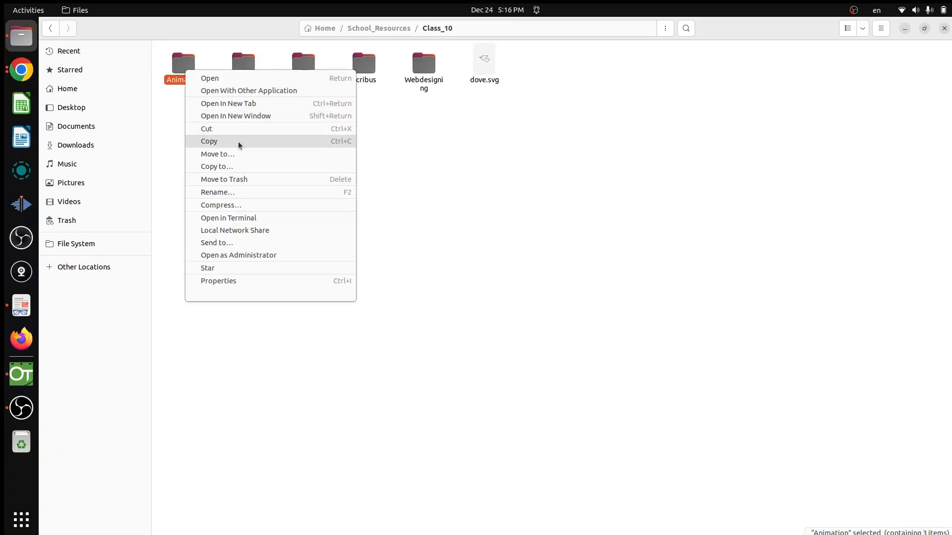
{"action": "left_click", "coordinate": [238, 141]}
Step: Check the contents of Scene_1 in the Documents/Animation folder and close the file manager
{"action": "left_click", "coordinate": [77, 126]}
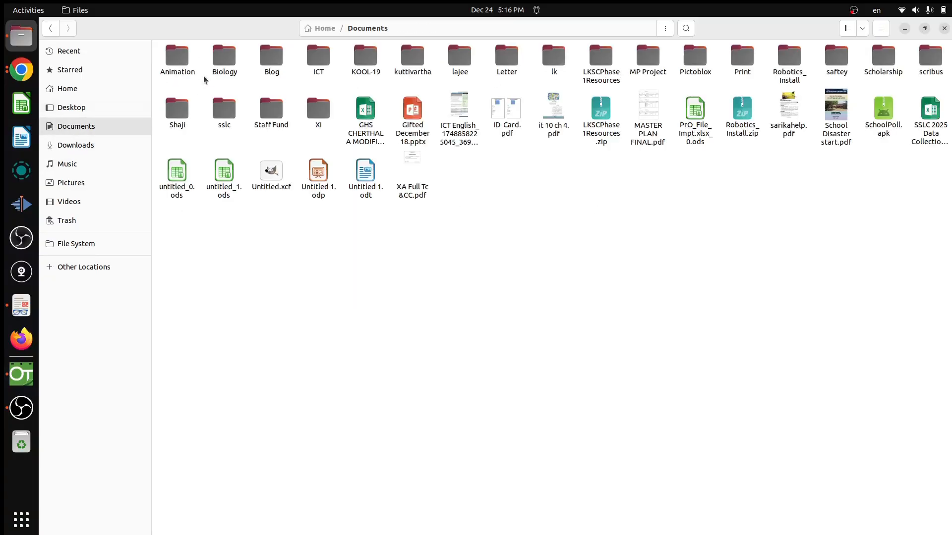
{"action": "double_click", "coordinate": [181, 61]}
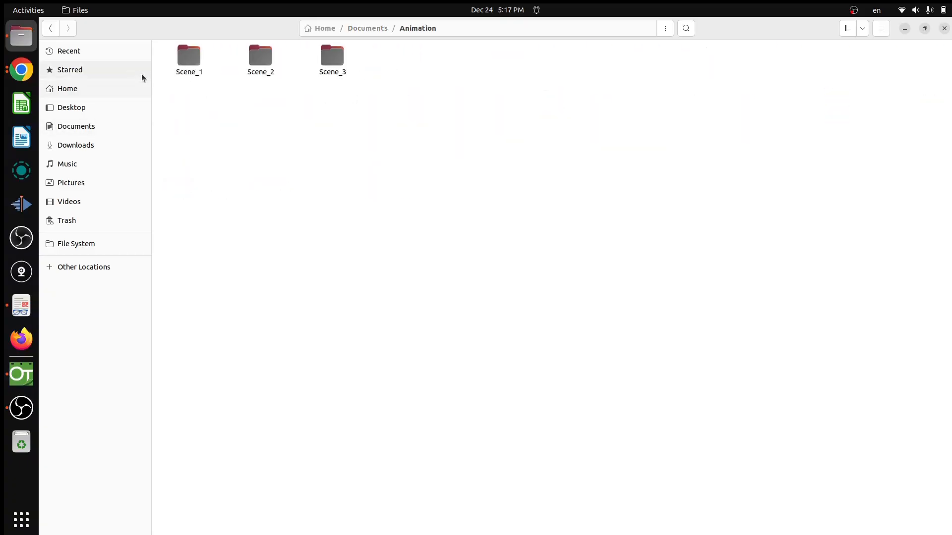
{"action": "double_click", "coordinate": [189, 59]}
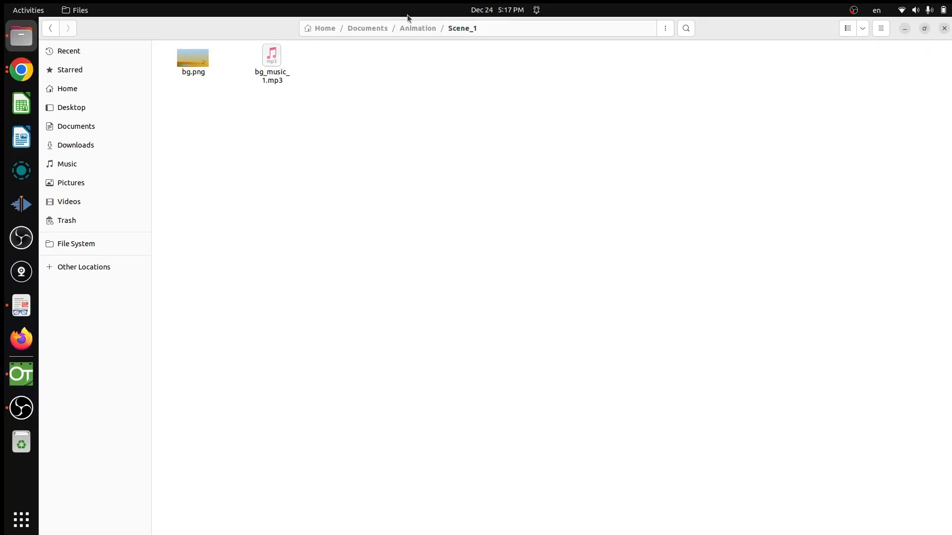
{"action": "left_click", "coordinate": [364, 29]}
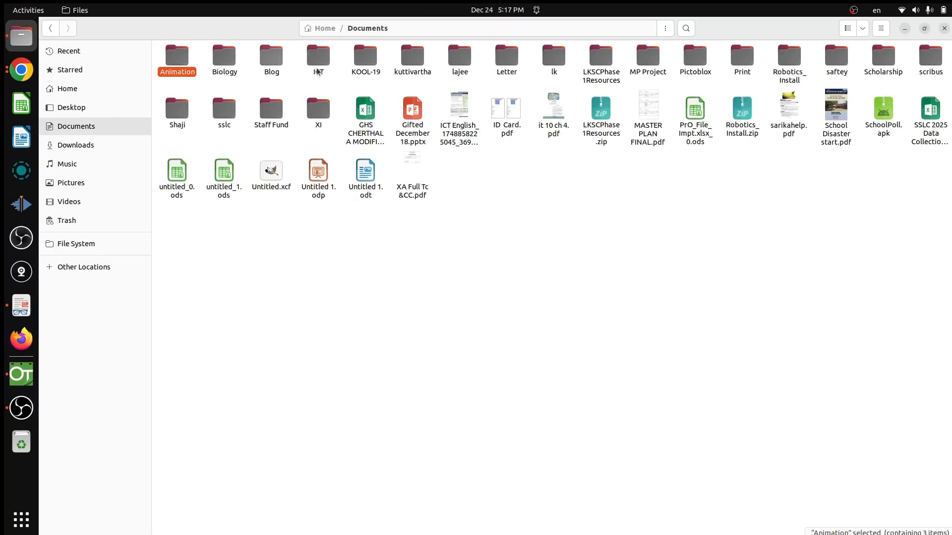
{"action": "left_click", "coordinate": [945, 29]}
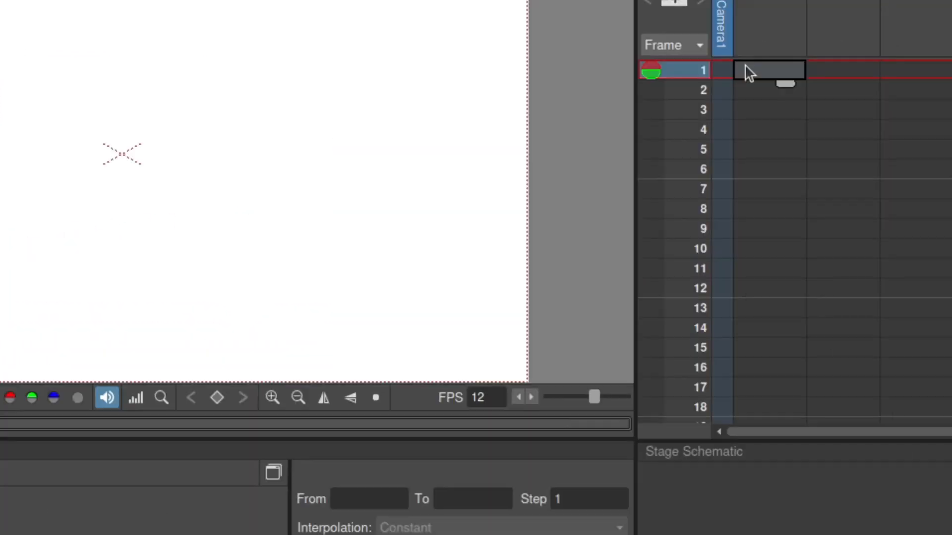
Step: Load bg.png from Documents/Animation/Scene_1 into frame 1 of Col1, keeping it in its original location
{"action": "right_click", "coordinate": [770, 69]}
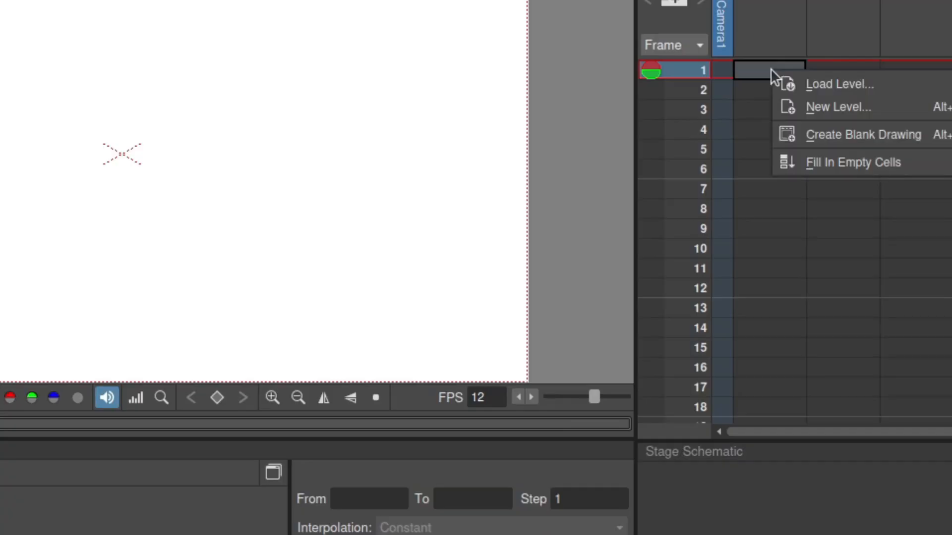
{"action": "left_click", "coordinate": [840, 86]}
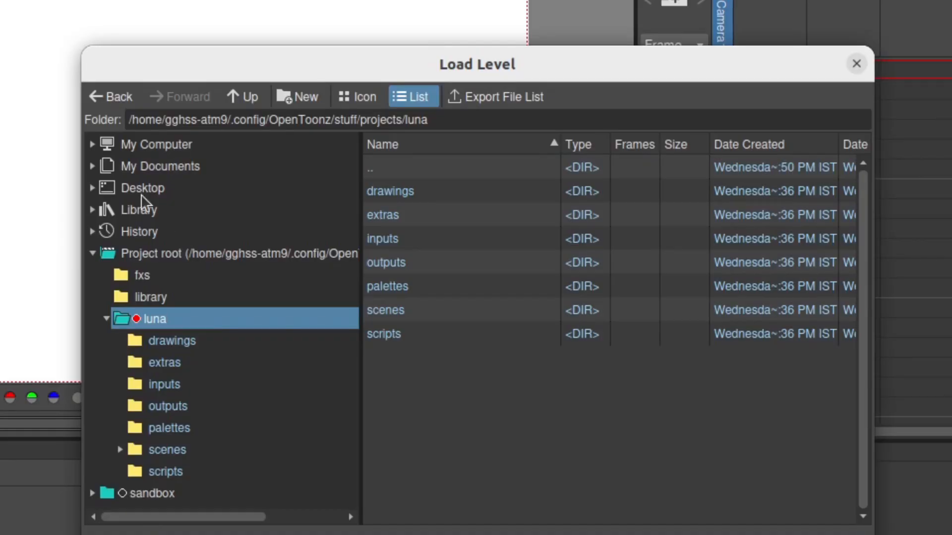
{"action": "left_click", "coordinate": [92, 166]}
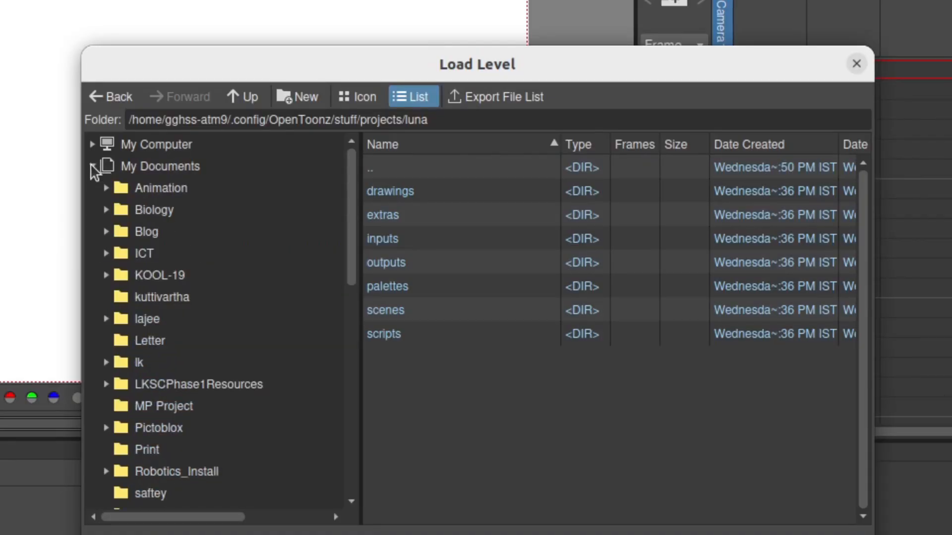
{"action": "left_click", "coordinate": [106, 188]}
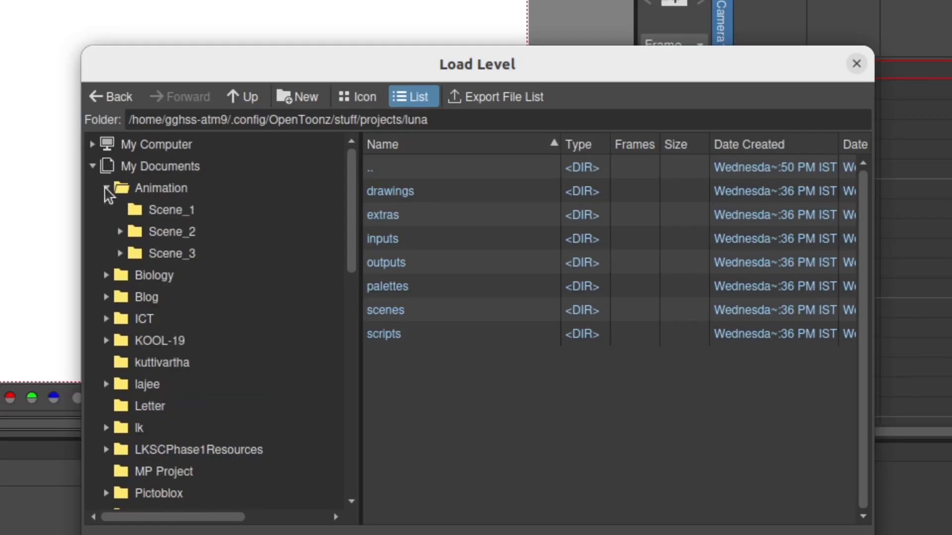
{"action": "left_click", "coordinate": [149, 213]}
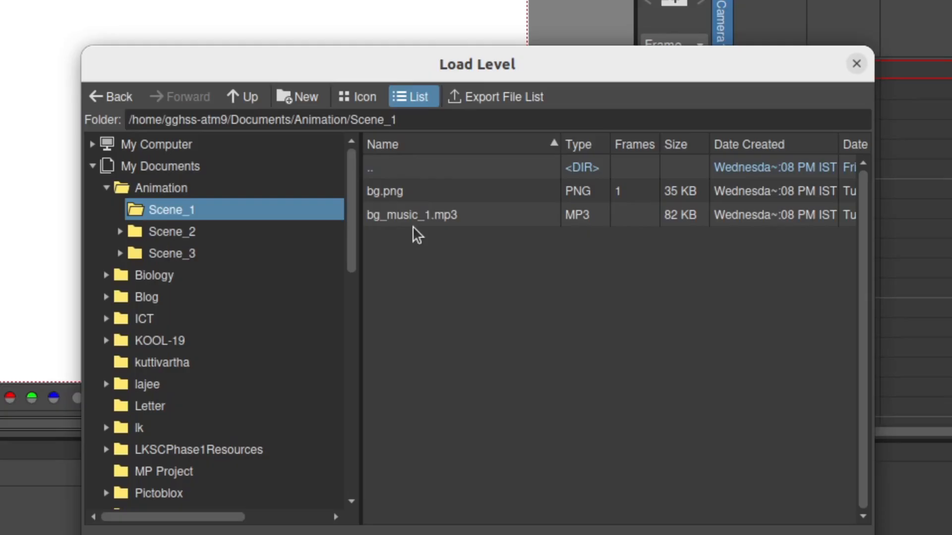
{"action": "left_click", "coordinate": [403, 193]}
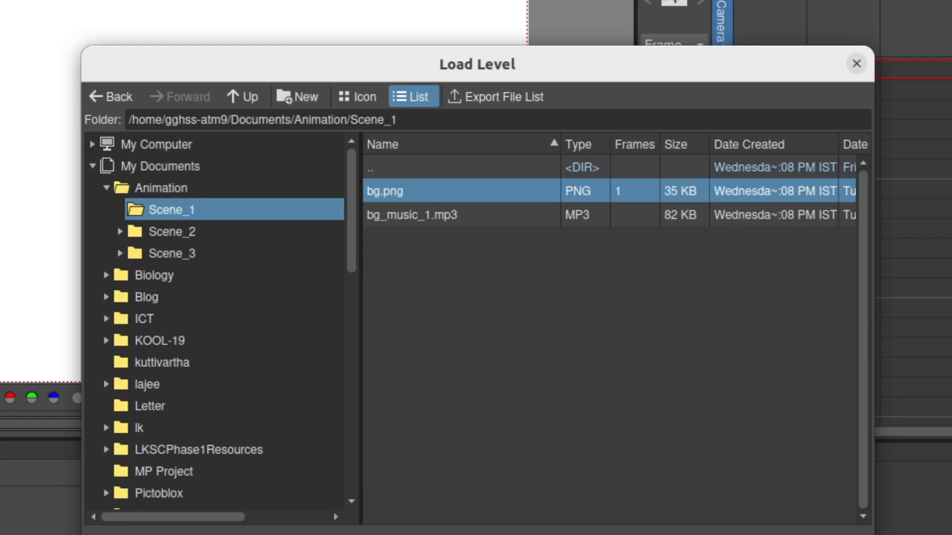
{"action": "left_click", "coordinate": [645, 534]}
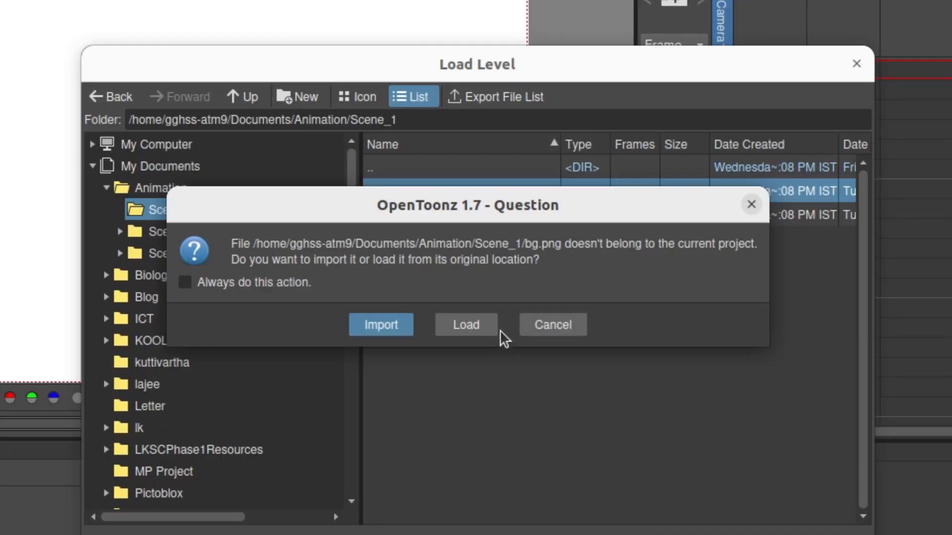
{"action": "left_click", "coordinate": [466, 325]}
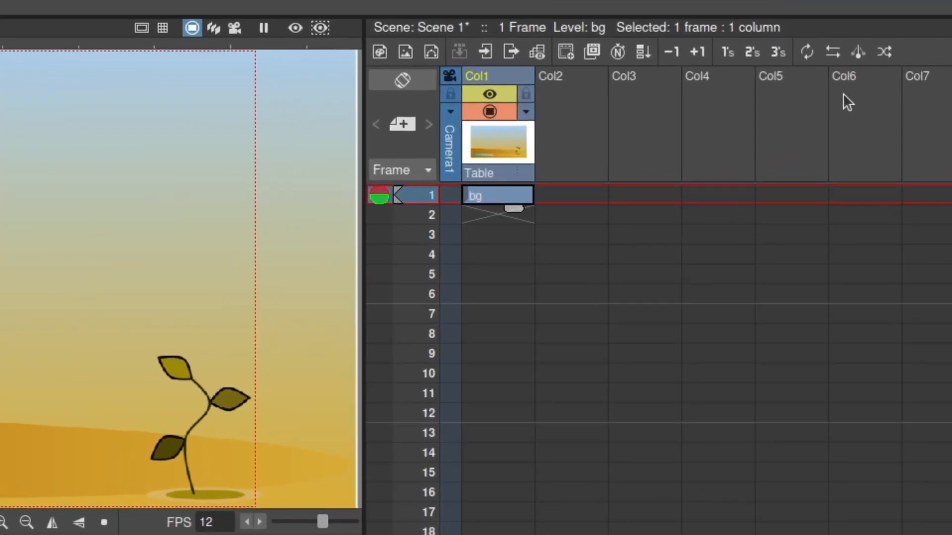
Step: Repeat the bg cell in Col1 up to frame 60
{"action": "left_click", "coordinate": [811, 56]}
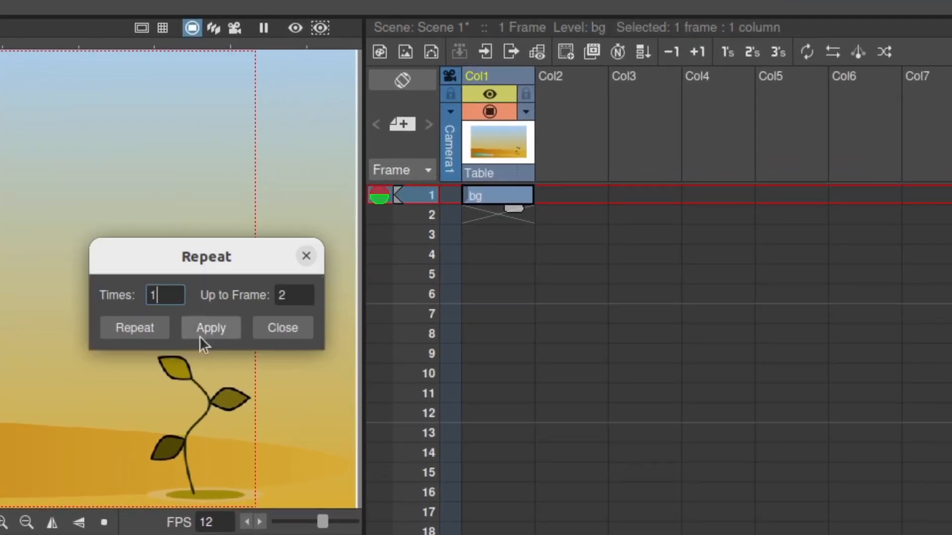
{"action": "left_click", "coordinate": [299, 296]}
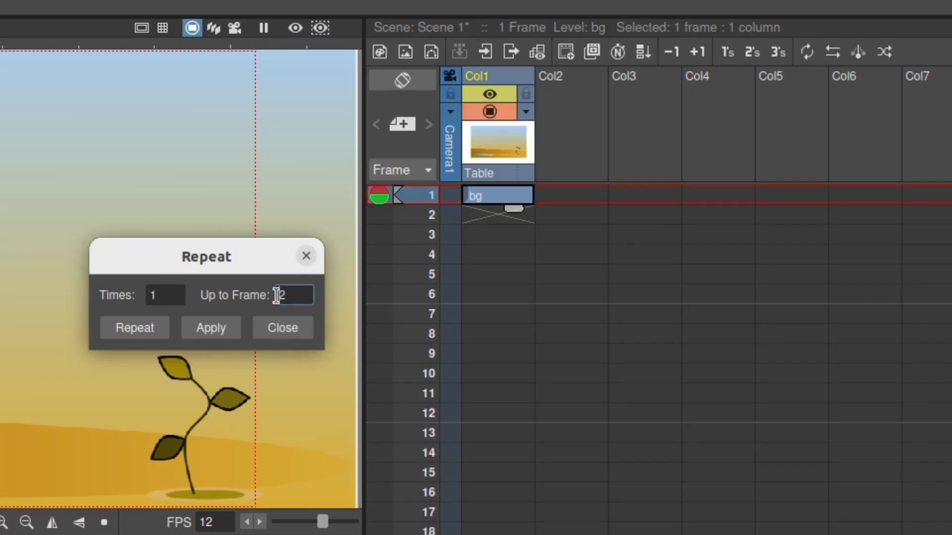
{"action": "double_click", "coordinate": [287, 297]}
{"action": "type", "text": "60"}
{"action": "left_click", "coordinate": [125, 329]}
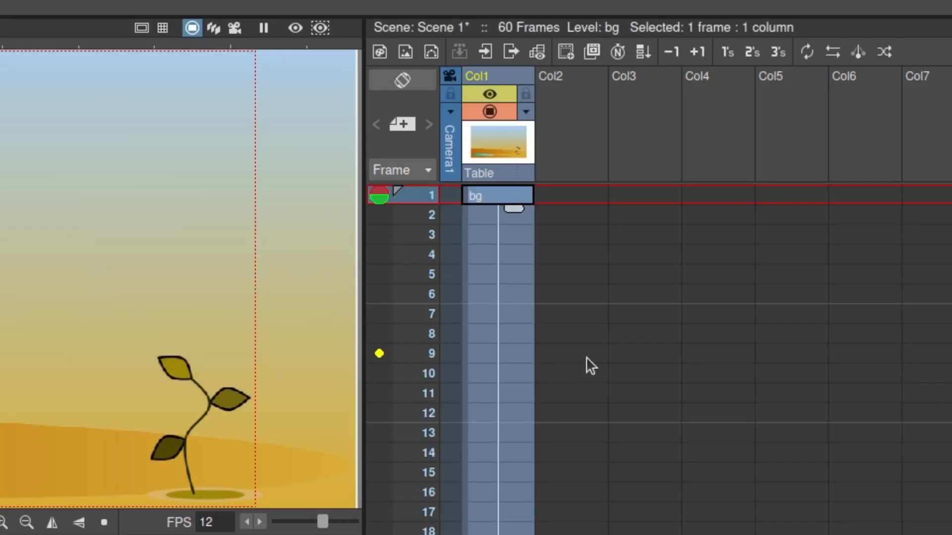
{"action": "scroll", "coordinate": [586, 357], "scroll_direction": "down", "scroll_amount": 12}
{"action": "scroll", "coordinate": [499, 395], "scroll_direction": "up", "scroll_amount": 10}
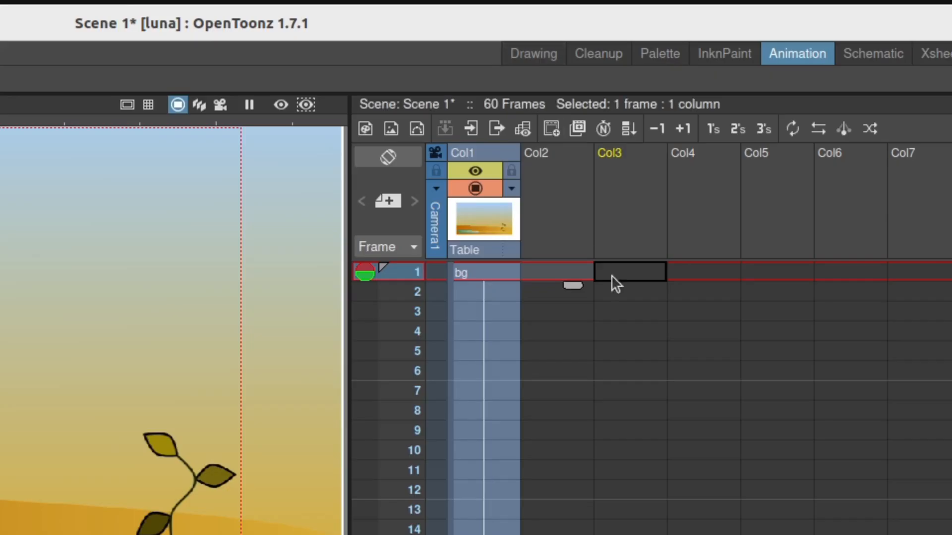
Step: Create a new Toonz Vector Level named Clouds in frame 1 of Col2
{"action": "left_click", "coordinate": [553, 273]}
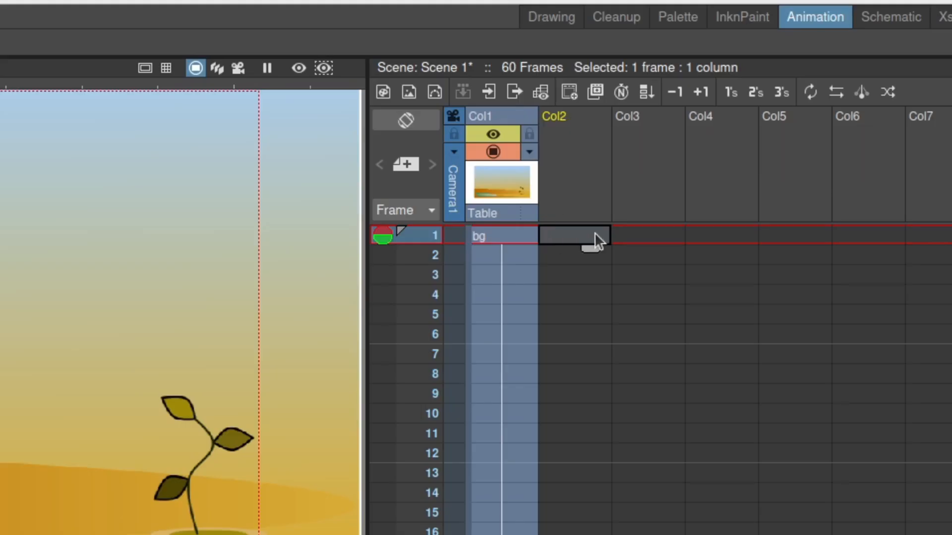
{"action": "right_click", "coordinate": [571, 233]}
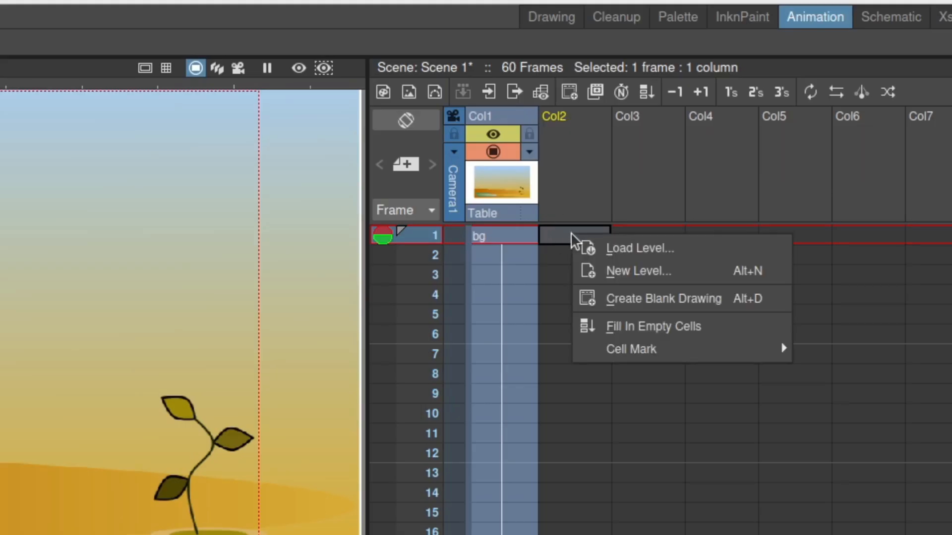
{"action": "left_click", "coordinate": [634, 271]}
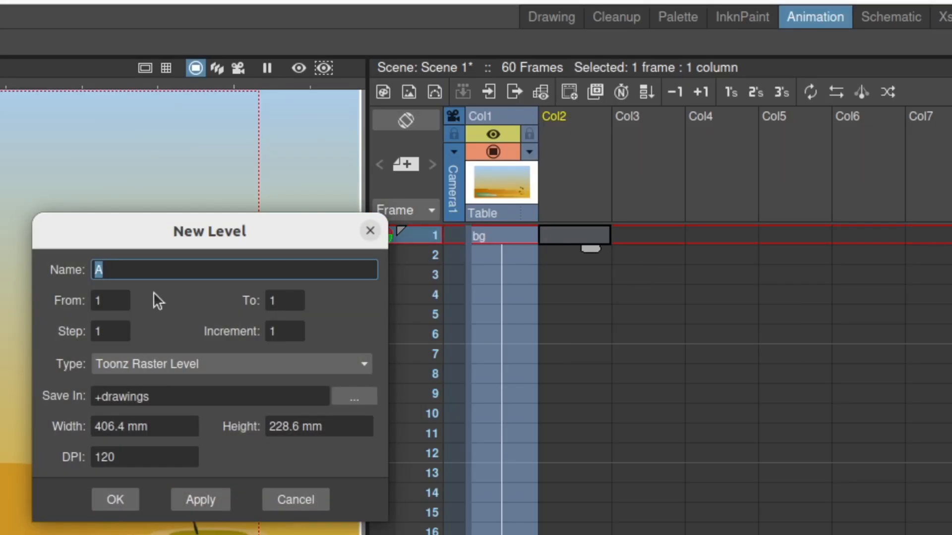
{"action": "left_click", "coordinate": [142, 273]}
{"action": "left_click_drag", "start_coordinate": [110, 269], "coordinate": [89, 263]}
{"action": "type", "text": "Clouds"}
{"action": "left_click", "coordinate": [169, 363]}
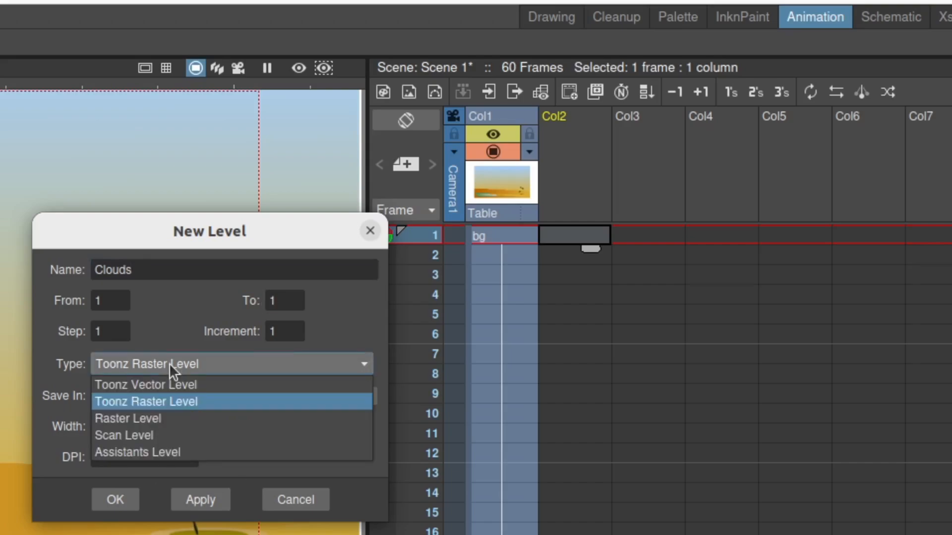
{"action": "left_click", "coordinate": [172, 385]}
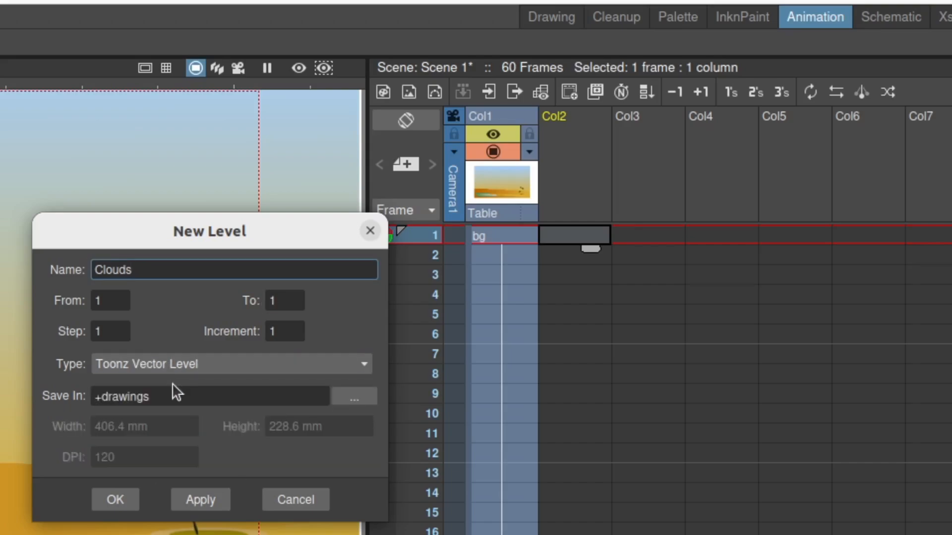
{"action": "left_click", "coordinate": [115, 498]}
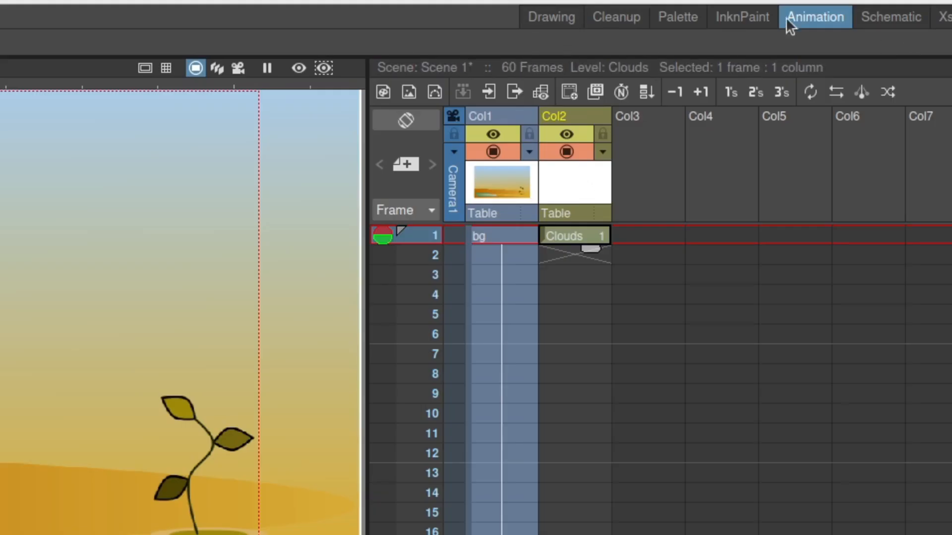
Step: Switch to the Drawing workspace, activate the Brush tool and set the Clouds level's color_1 to orange with H 36, S 73, V 77
{"action": "left_click", "coordinate": [549, 13]}
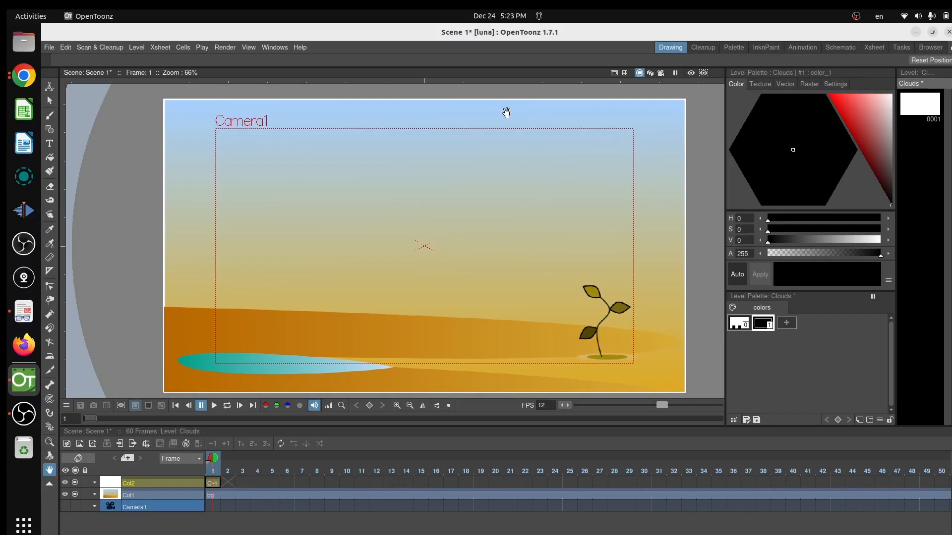
{"action": "left_click", "coordinate": [52, 122]}
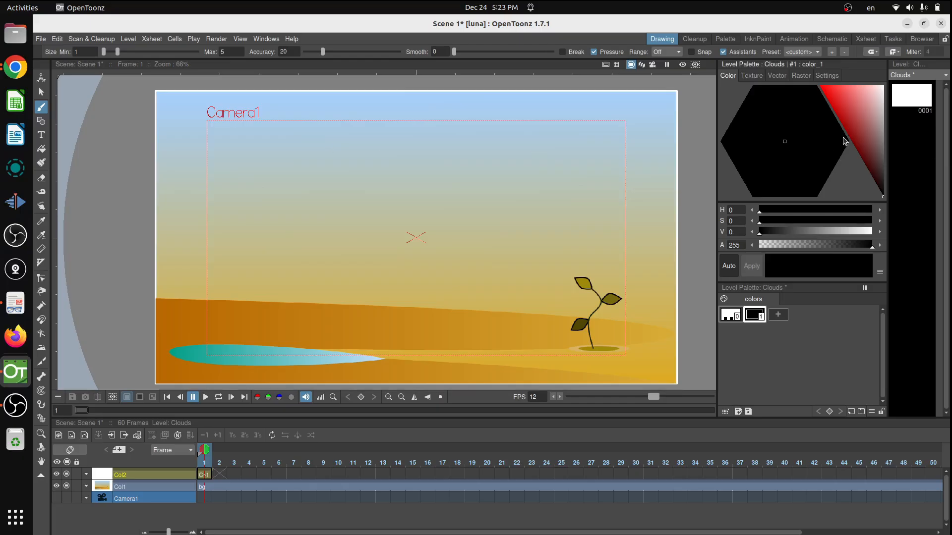
{"action": "left_click", "coordinate": [850, 111]}
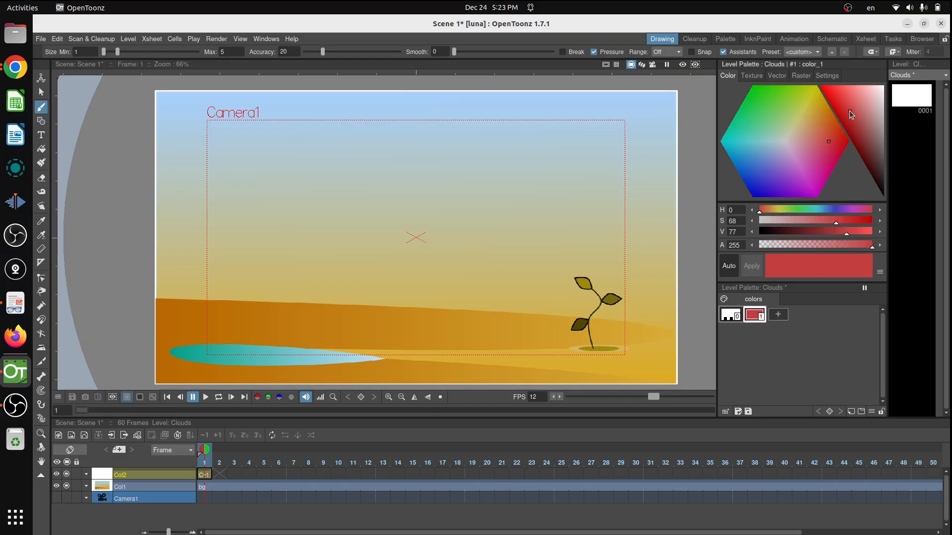
{"action": "left_click", "coordinate": [821, 118]}
{"action": "left_click_drag", "start_coordinate": [821, 118], "coordinate": [817, 117]}
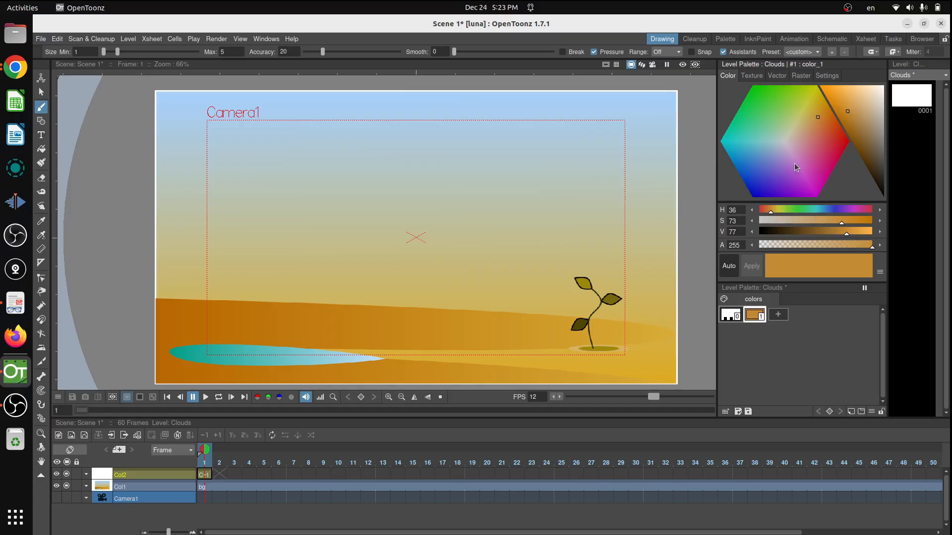
Step: Set color_1 to pink with H 331, S 40, V 77, and draw a filled cloud in the sky's upper right area on the Clouds level
{"action": "mouse_move", "coordinate": [794, 163]}
{"action": "left_mouse_down"}
{"action": "mouse_move", "coordinate": [769, 149]}
{"action": "mouse_move", "coordinate": [804, 152]}
{"action": "left_mouse_up"}
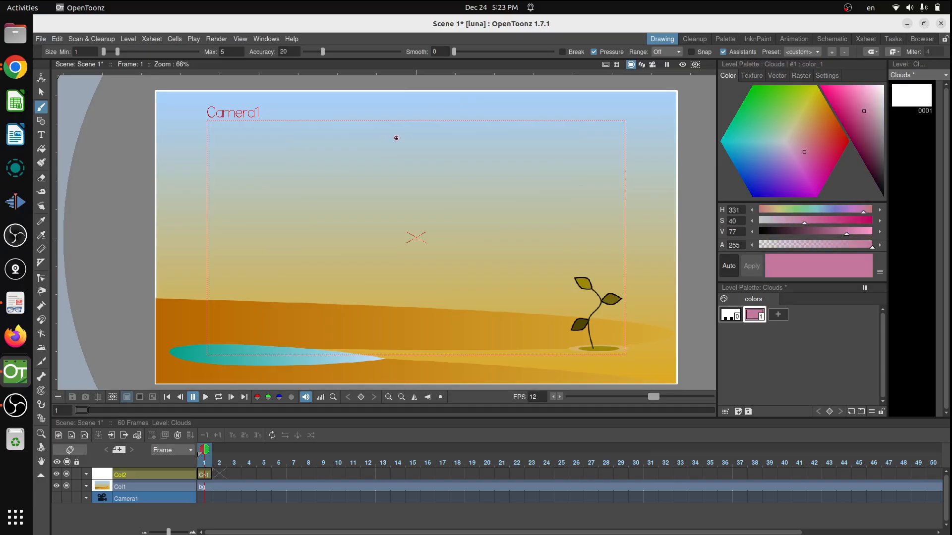
{"action": "mouse_move", "coordinate": [416, 146]}
{"action": "left_mouse_down"}
{"action": "mouse_move", "coordinate": [562, 124]}
{"action": "mouse_move", "coordinate": [556, 175]}
{"action": "mouse_move", "coordinate": [489, 187]}
{"action": "mouse_move", "coordinate": [424, 170]}
{"action": "mouse_move", "coordinate": [416, 145]}
{"action": "left_mouse_up"}
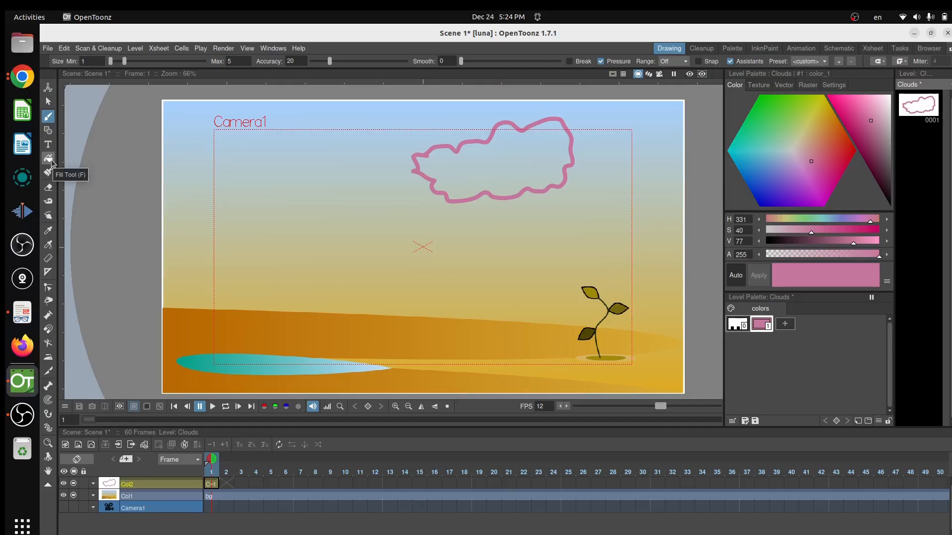
{"action": "left_click", "coordinate": [48, 159]}
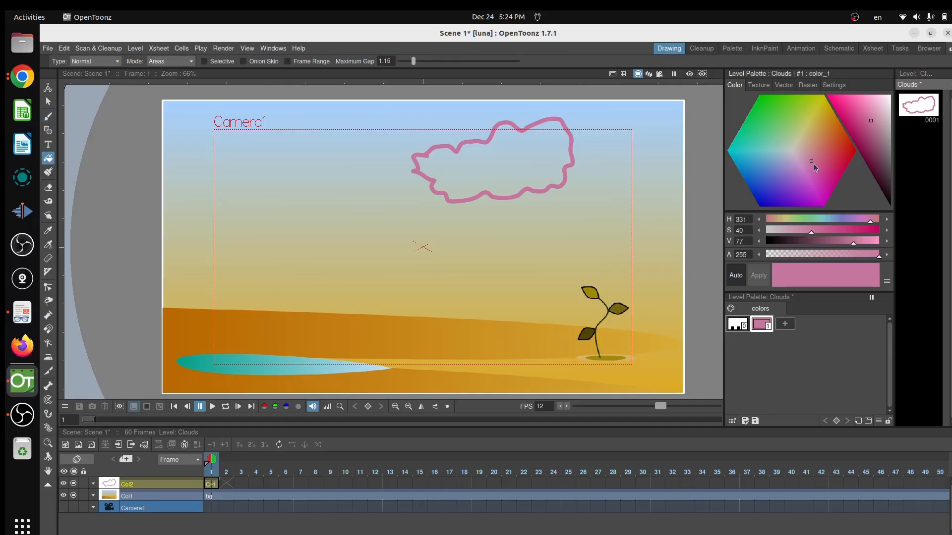
{"action": "left_click", "coordinate": [519, 138]}
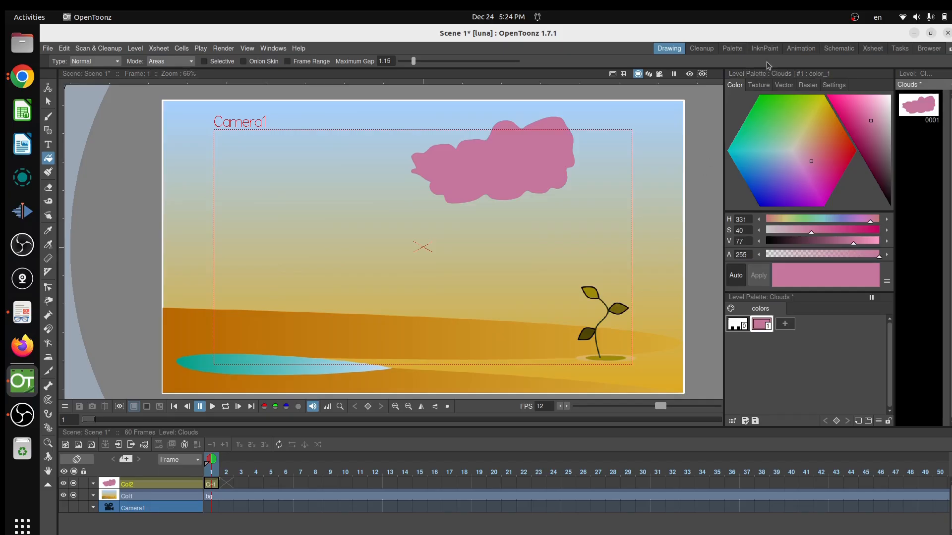
Step: Switch to the Animation workspace and repeat the Clouds cell in Col2 up to frame 60
{"action": "left_click", "coordinate": [803, 49]}
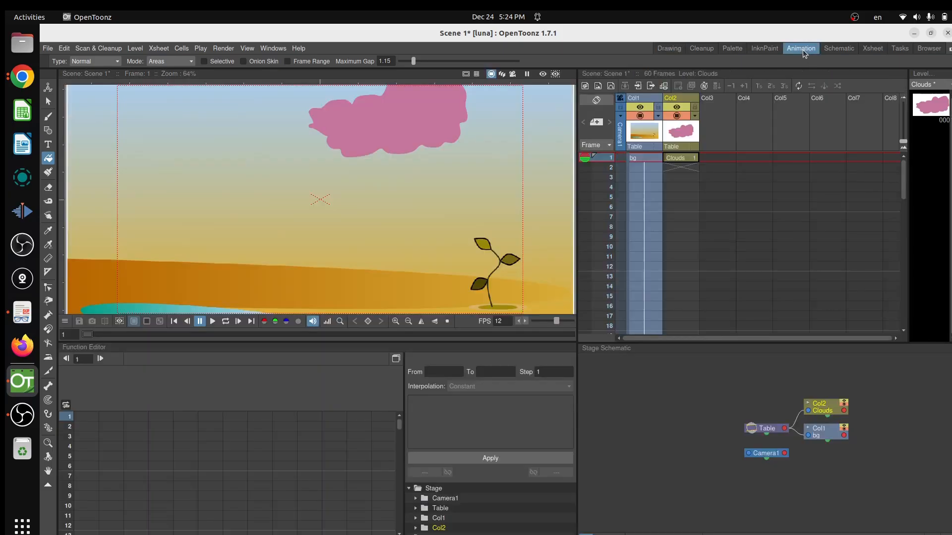
{"action": "left_click", "coordinate": [684, 161]}
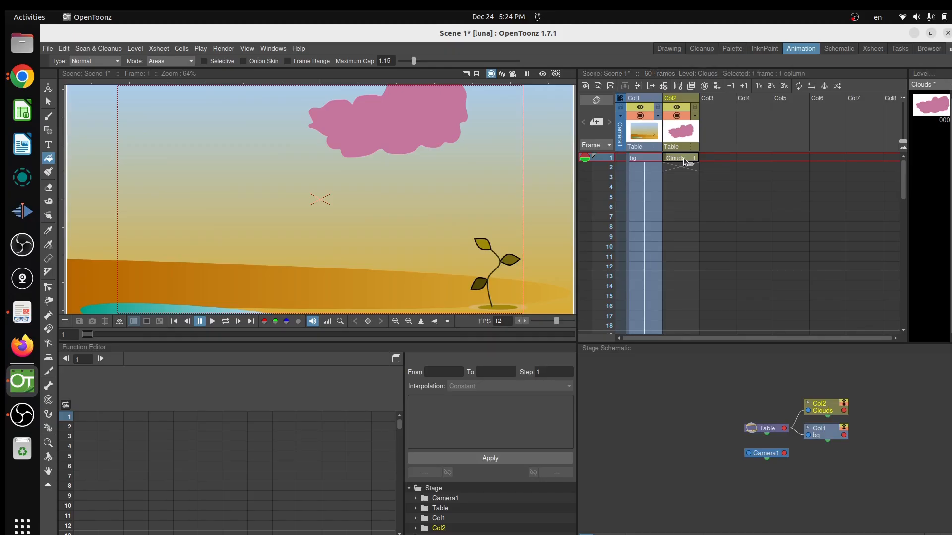
{"action": "left_click", "coordinate": [797, 89]}
{"action": "left_click", "coordinate": [537, 208]}
{"action": "type", "text": "60"}
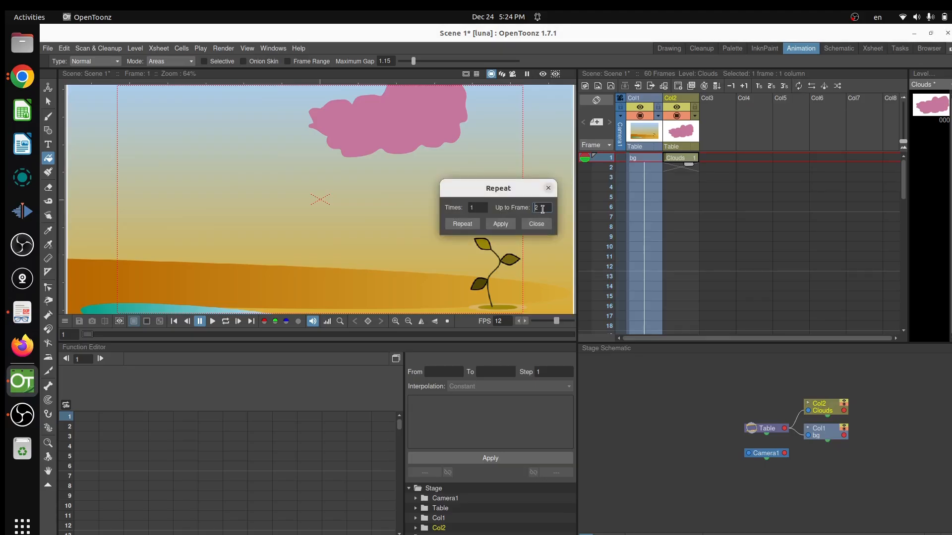
{"action": "left_click", "coordinate": [466, 224]}
Step: Create a new Toonz Vector Level named Clouds 2 in frame 1 of Col3
{"action": "left_click", "coordinate": [710, 158]}
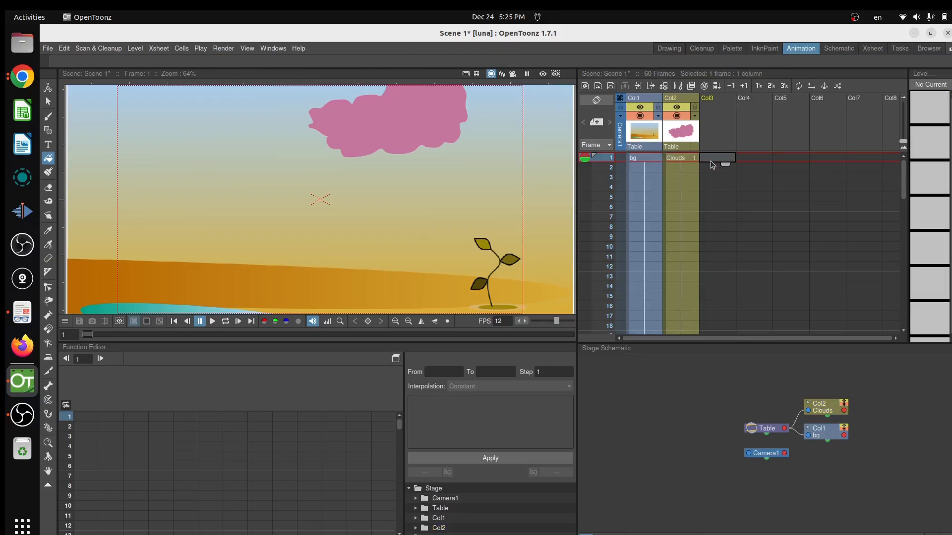
{"action": "right_click", "coordinate": [716, 156]}
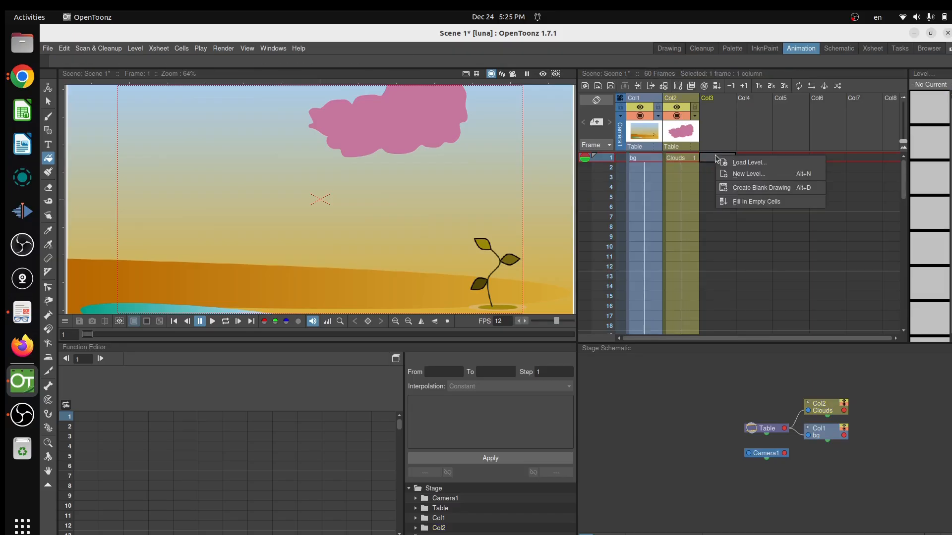
{"action": "left_click", "coordinate": [738, 174]}
{"action": "type", "text": "Clouds 2"}
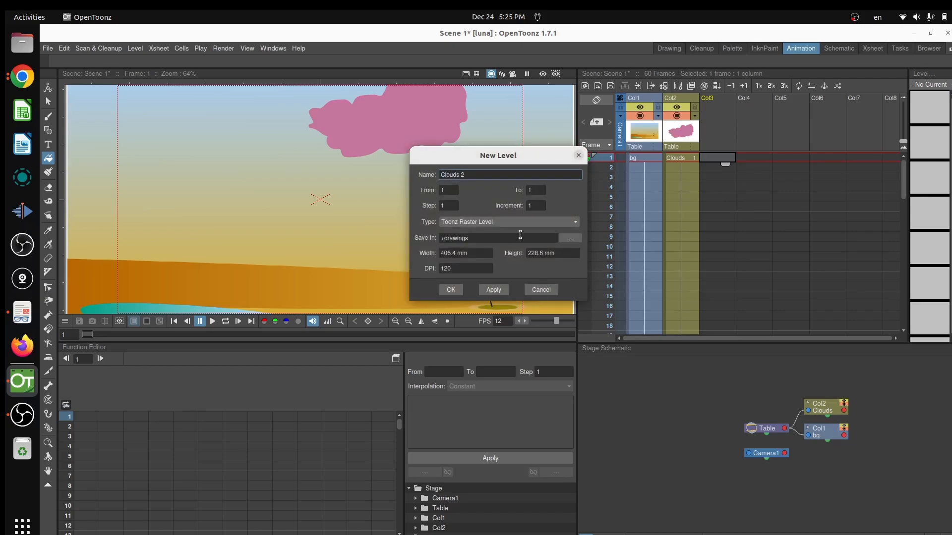
{"action": "left_click", "coordinate": [500, 222]}
{"action": "left_click", "coordinate": [501, 220]}
{"action": "left_click", "coordinate": [451, 291]}
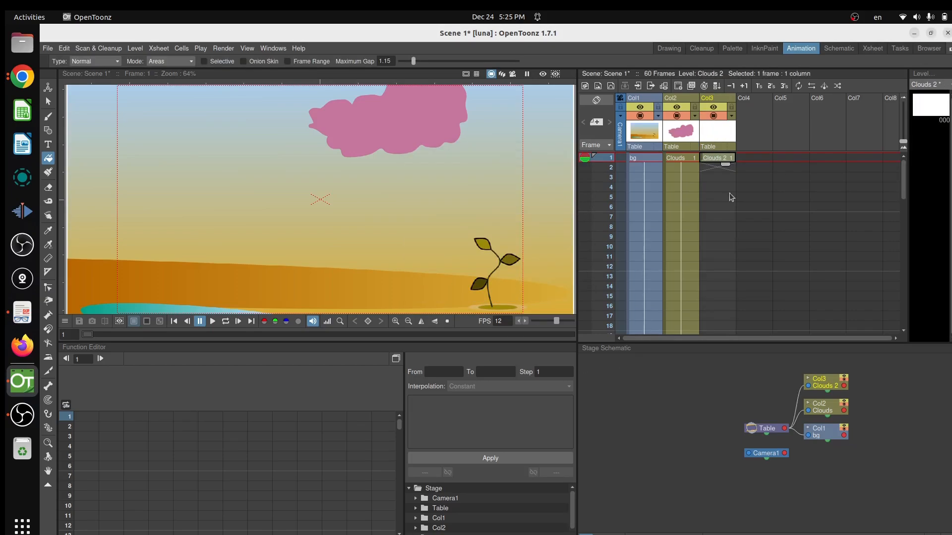
Step: In the Drawing workspace, set the brush's maximum size to 0 and draw a closed cloud outline in the sky to the left of the pink cloud
{"action": "left_click", "coordinate": [669, 48]}
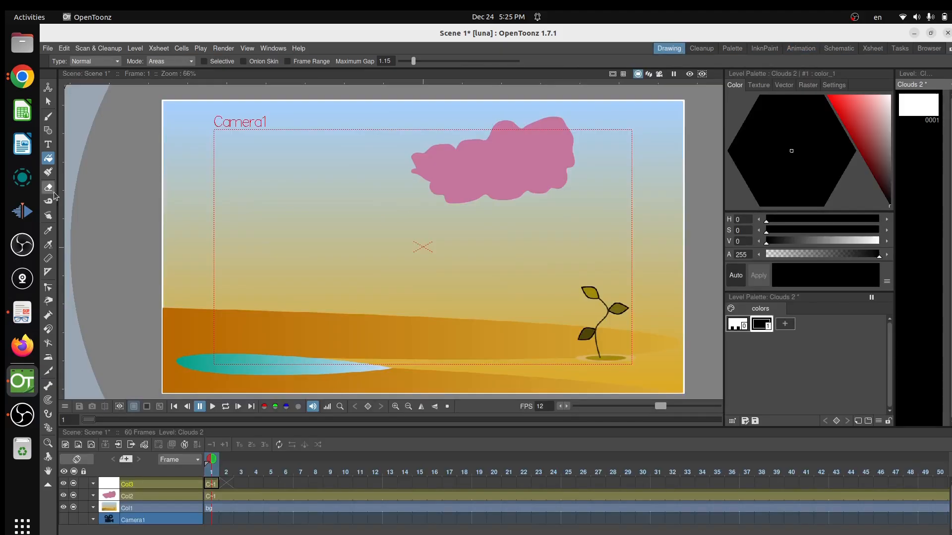
{"action": "left_click", "coordinate": [49, 116]}
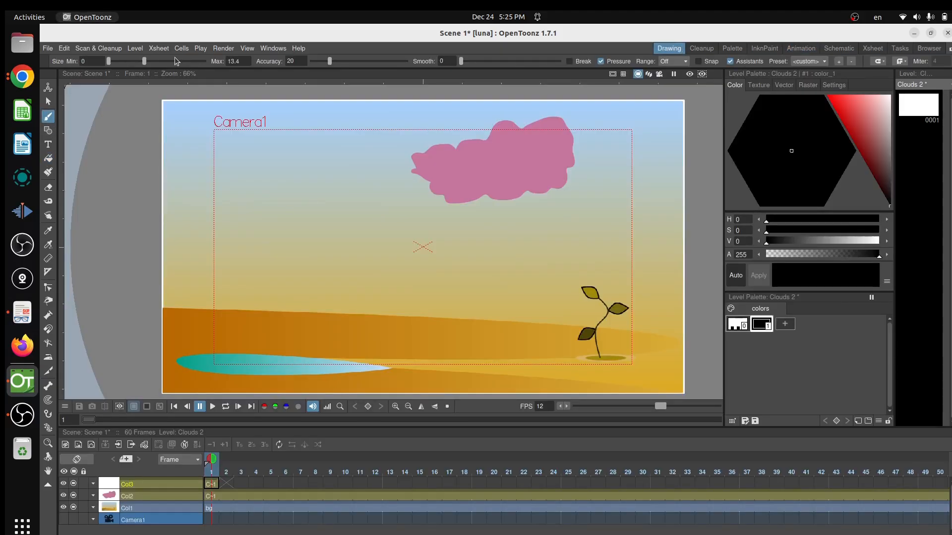
{"action": "left_click_drag", "start_coordinate": [145, 61], "coordinate": [110, 63]}
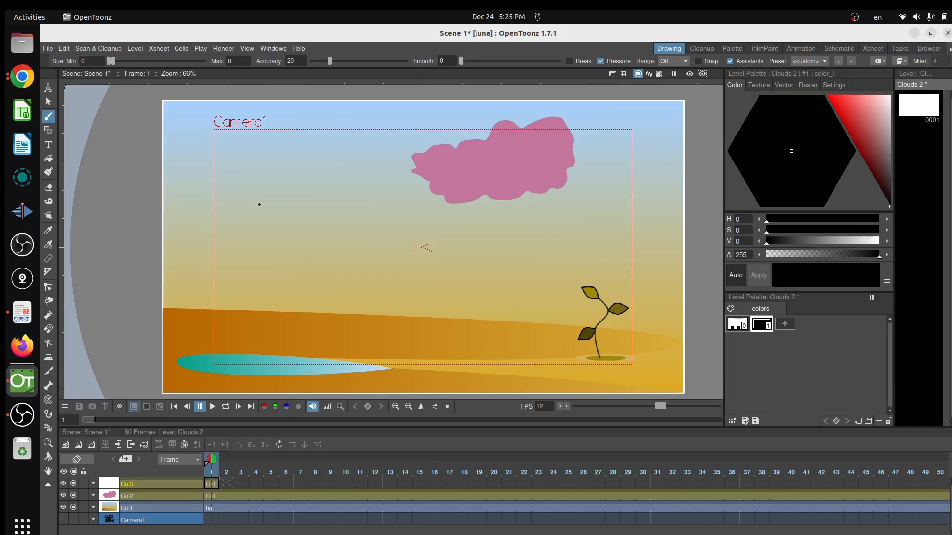
{"action": "mouse_move", "coordinate": [242, 182]}
{"action": "left_mouse_down"}
{"action": "mouse_move", "coordinate": [259, 159]}
{"action": "mouse_move", "coordinate": [278, 158]}
{"action": "mouse_move", "coordinate": [287, 179]}
{"action": "mouse_move", "coordinate": [289, 164]}
{"action": "mouse_move", "coordinate": [315, 154]}
{"action": "mouse_move", "coordinate": [335, 165]}
{"action": "mouse_move", "coordinate": [350, 151]}
{"action": "mouse_move", "coordinate": [389, 198]}
{"action": "mouse_move", "coordinate": [280, 217]}
{"action": "mouse_move", "coordinate": [232, 209]}
{"action": "mouse_move", "coordinate": [206, 184]}
{"action": "mouse_move", "coordinate": [218, 174]}
{"action": "mouse_move", "coordinate": [243, 182]}
{"action": "left_mouse_up"}
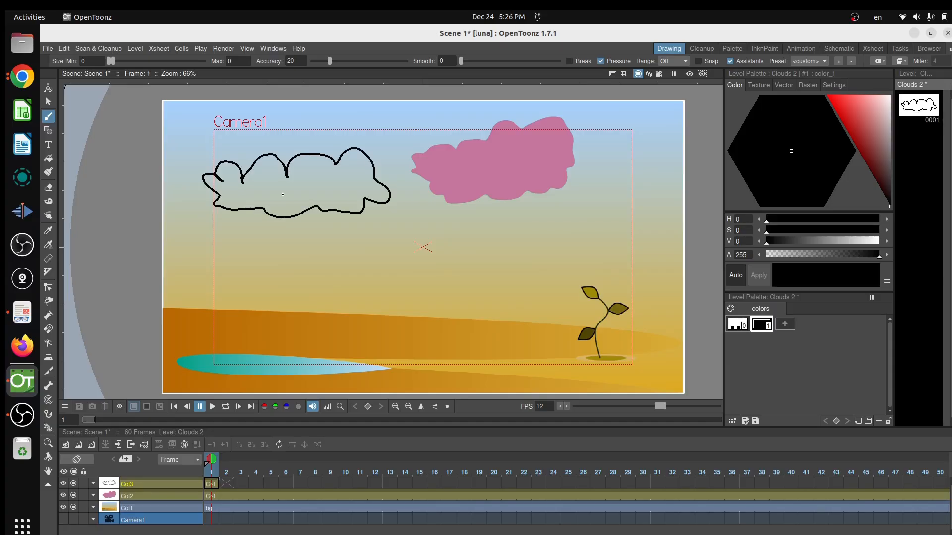
Step: Set the Clouds 2 level's color_1 to slate blue with H 225, S 29, V 51, and fill the new cloud outline with it
{"action": "left_click", "coordinate": [48, 158]}
{"action": "left_click", "coordinate": [872, 148]}
{"action": "left_click", "coordinate": [802, 148]}
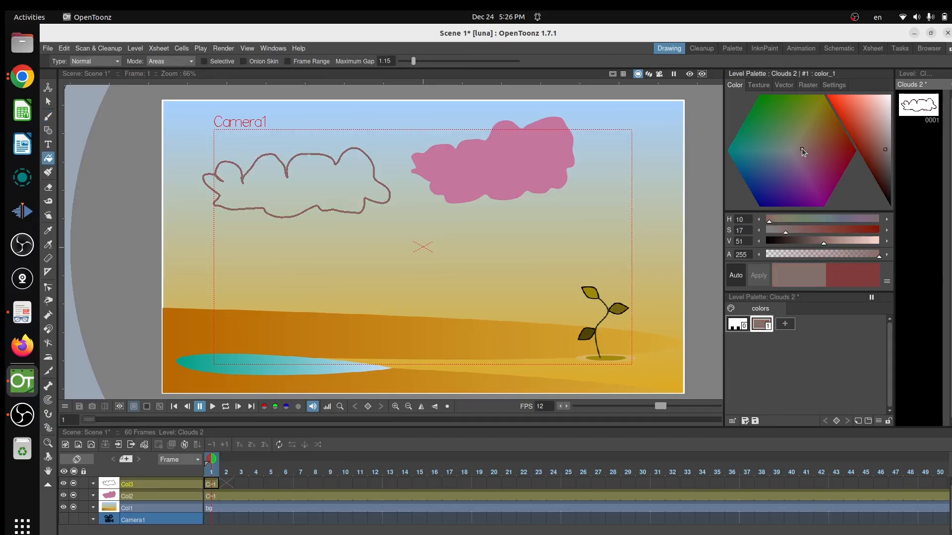
{"action": "left_click_drag", "start_coordinate": [801, 148], "coordinate": [779, 162]}
{"action": "left_click", "coordinate": [349, 181]}
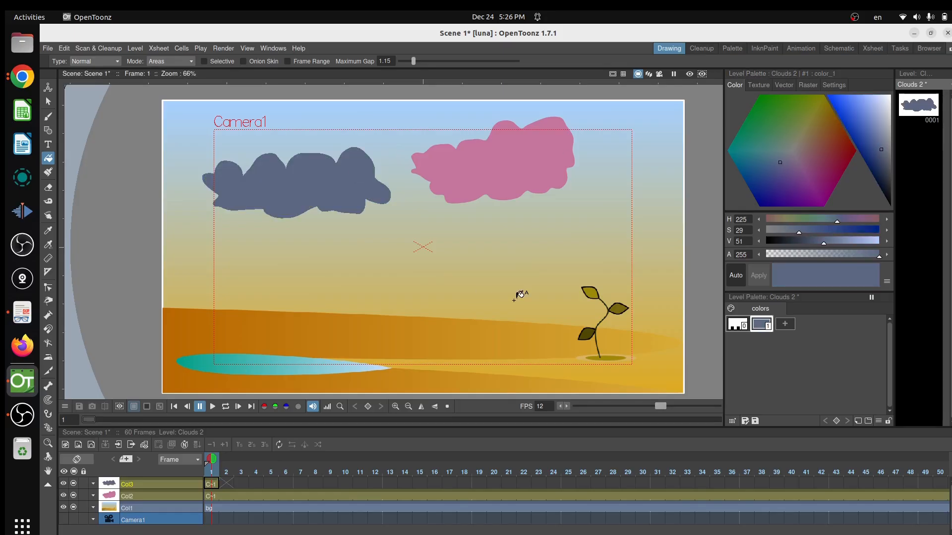
Step: Return to the Animation workspace and repeat the Clouds 2 cell in Col3 up to frame 60
{"action": "left_click", "coordinate": [801, 49]}
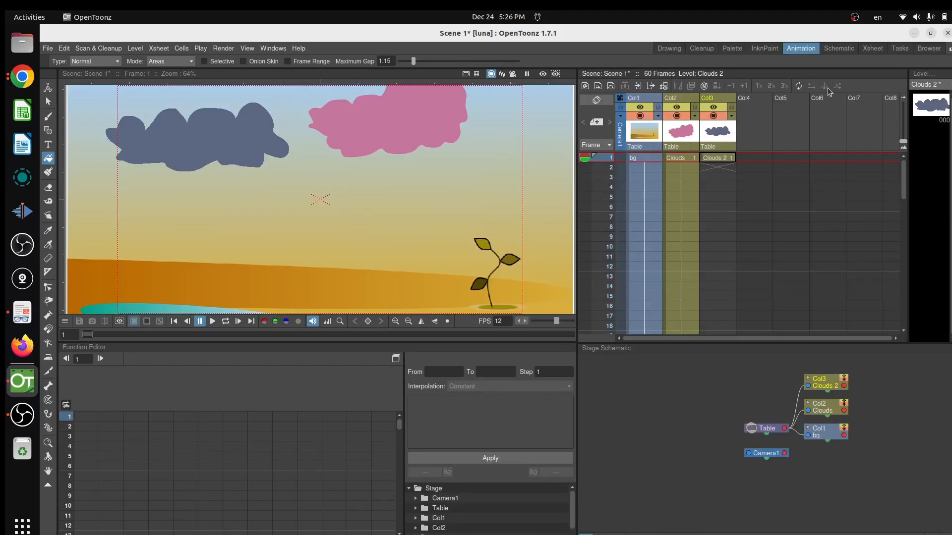
{"action": "left_click", "coordinate": [798, 86]}
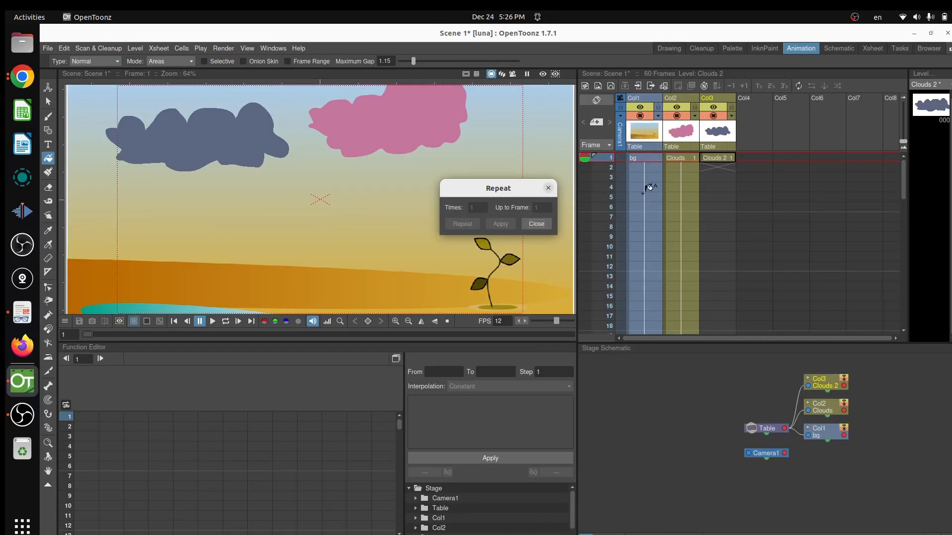
{"action": "left_click", "coordinate": [718, 160]}
{"action": "double_click", "coordinate": [544, 208]}
{"action": "type", "text": "60"}
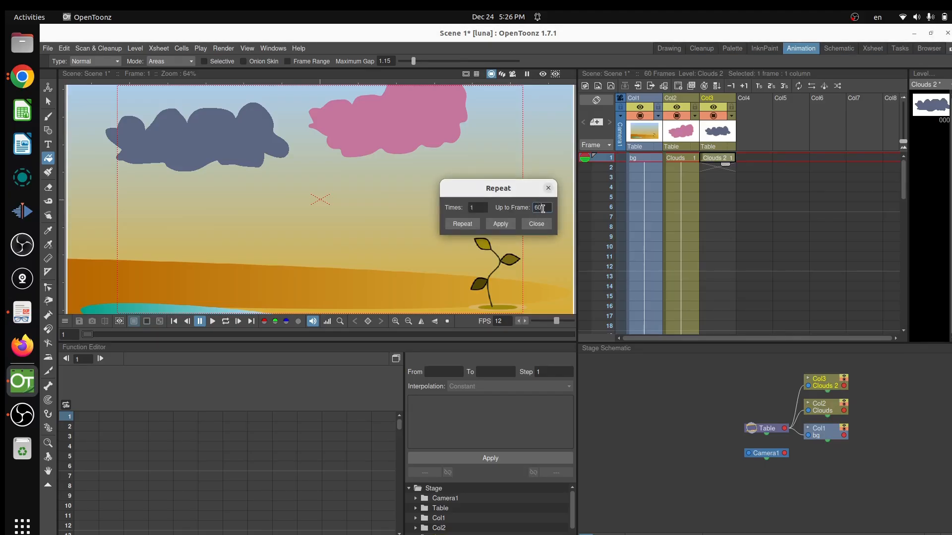
{"action": "left_click", "coordinate": [460, 224]}
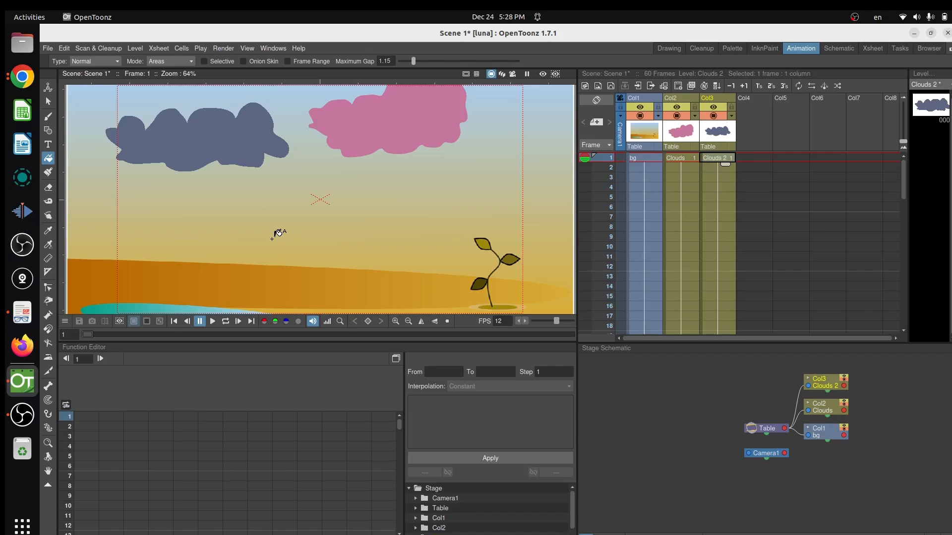
Step: Scale the blue cloud in Col3 down to about 71.4 % globally at frame 1 with the Animate tool
{"action": "scroll", "coordinate": [293, 206], "scroll_direction": "down", "scroll_amount": 2}
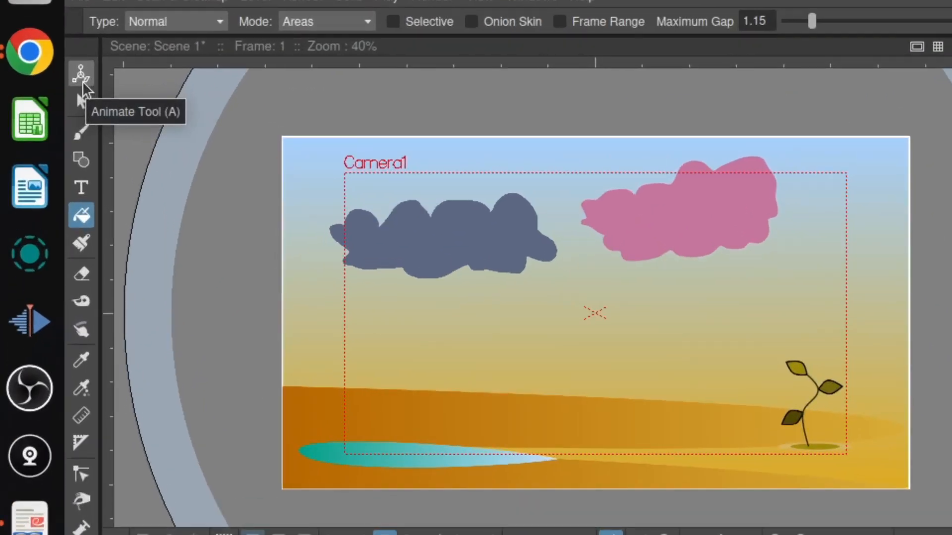
{"action": "left_click", "coordinate": [82, 82]}
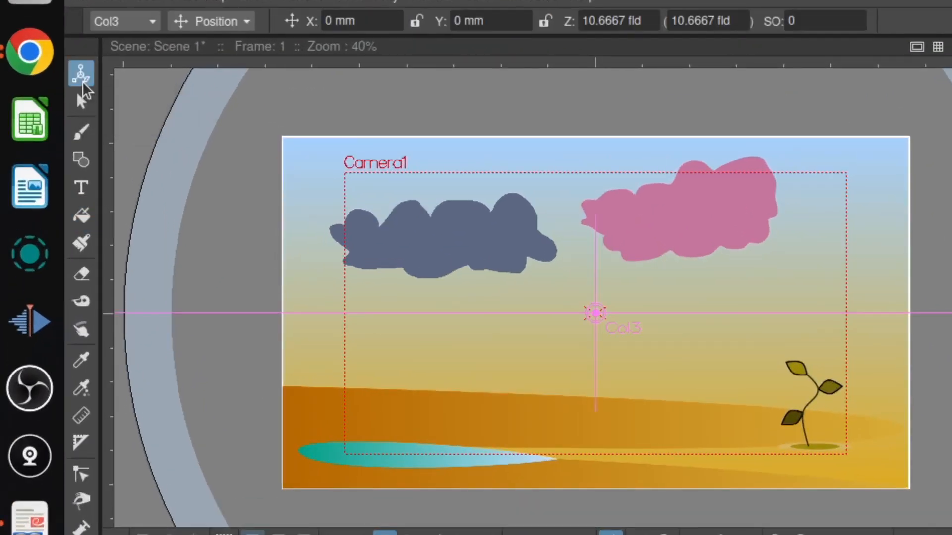
{"action": "left_click", "coordinate": [247, 22]}
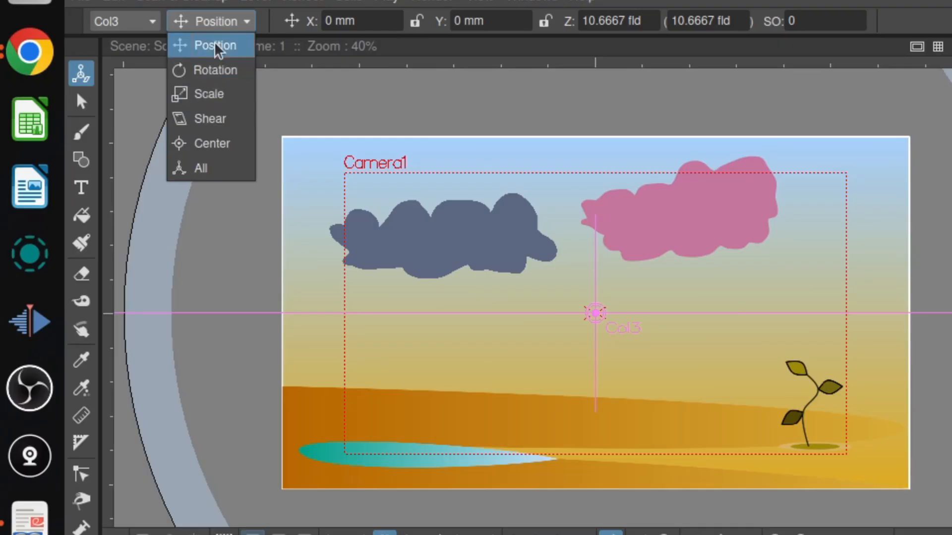
{"action": "left_click", "coordinate": [237, 102]}
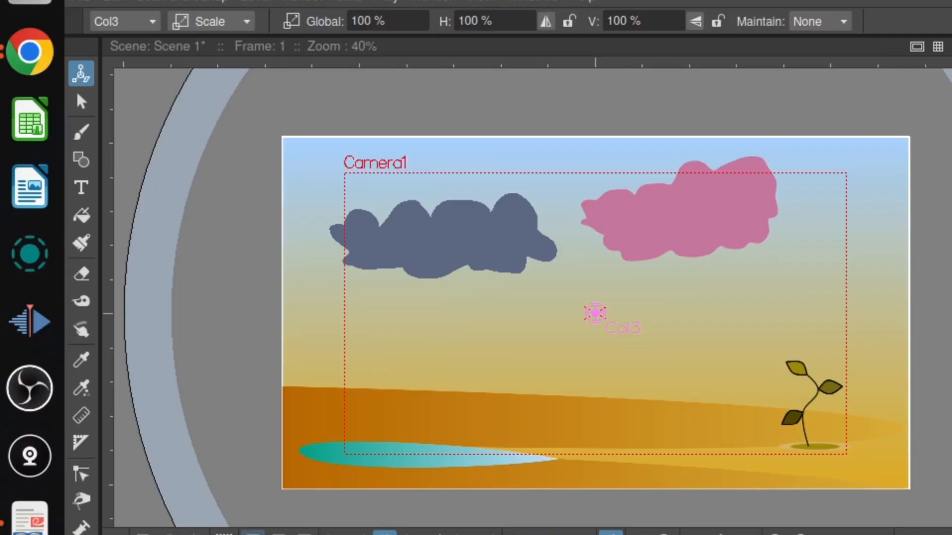
{"action": "left_click_drag", "start_coordinate": [508, 276], "coordinate": [531, 294]}
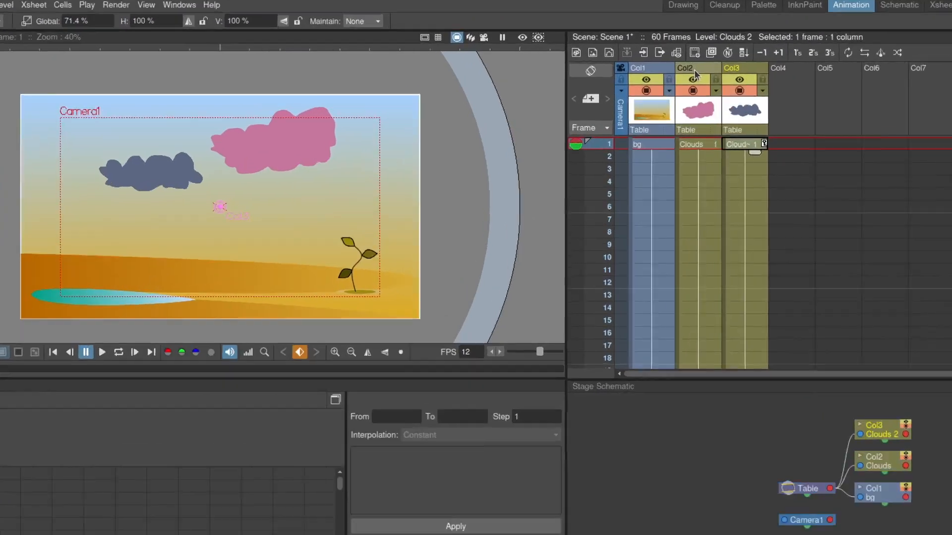
Step: Scale the pink cloud in Col2 down to about 62.48 % globally at frame 1
{"action": "left_click", "coordinate": [694, 68]}
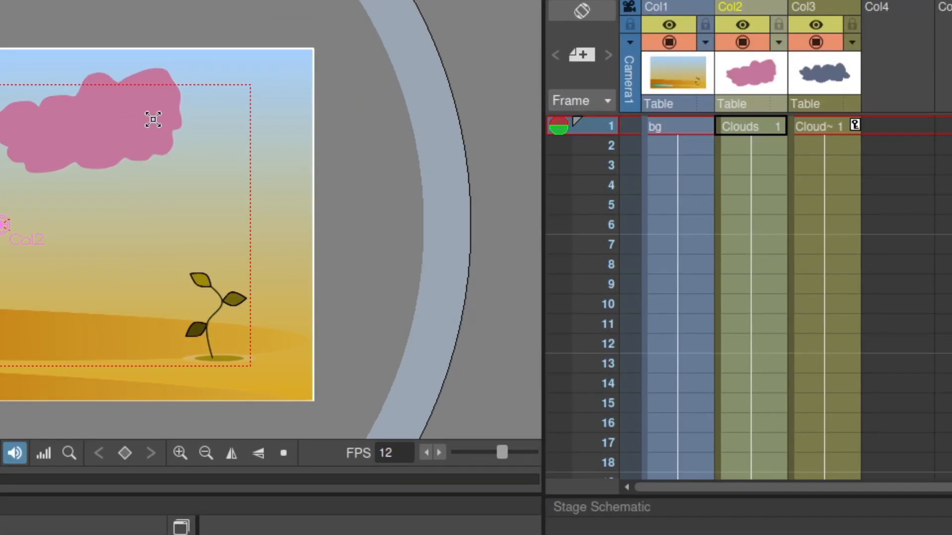
{"action": "left_click_drag", "start_coordinate": [154, 119], "coordinate": [0, 109]}
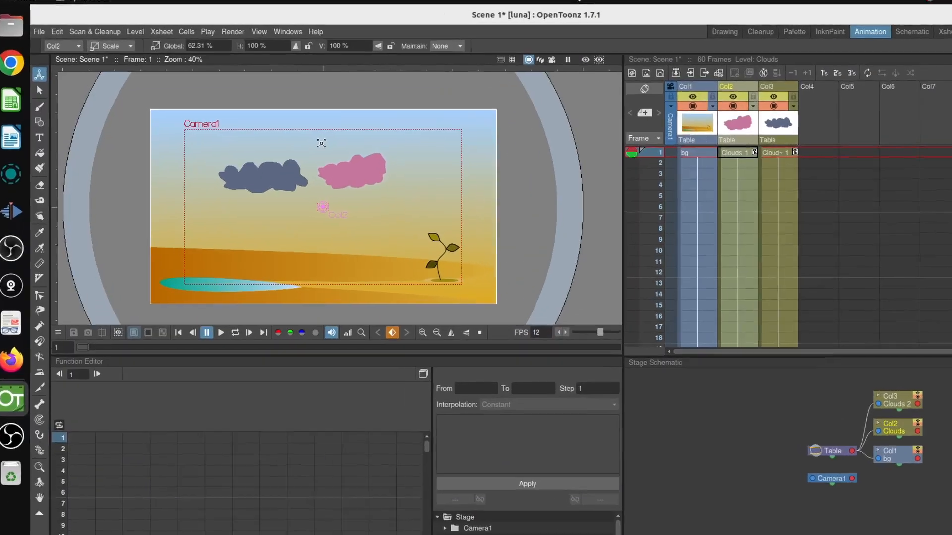
{"action": "left_click_drag", "start_coordinate": [321, 143], "coordinate": [318, 143]}
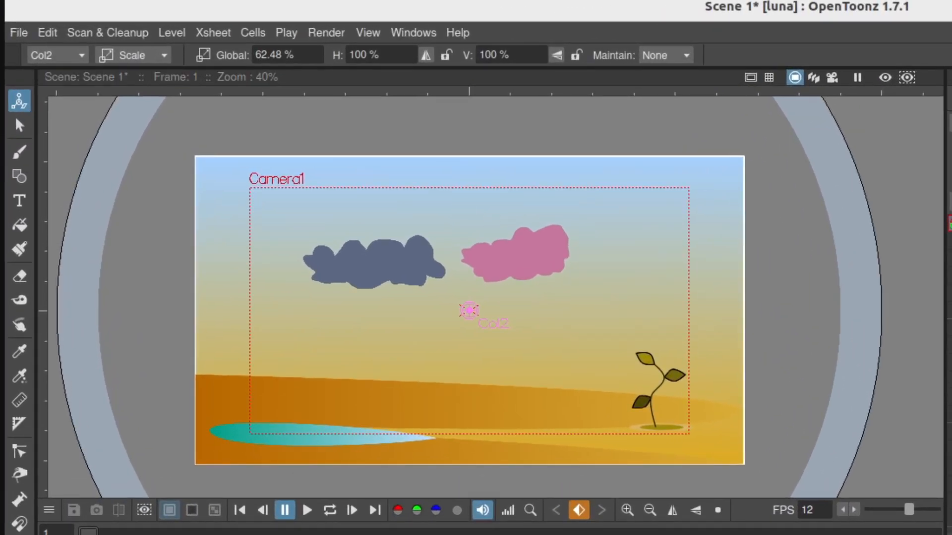
Step: Switch the Animate tool to Position and move the pink cloud to about X 125.55 mm, Y 35.79 mm at frame 1
{"action": "left_click", "coordinate": [157, 58]}
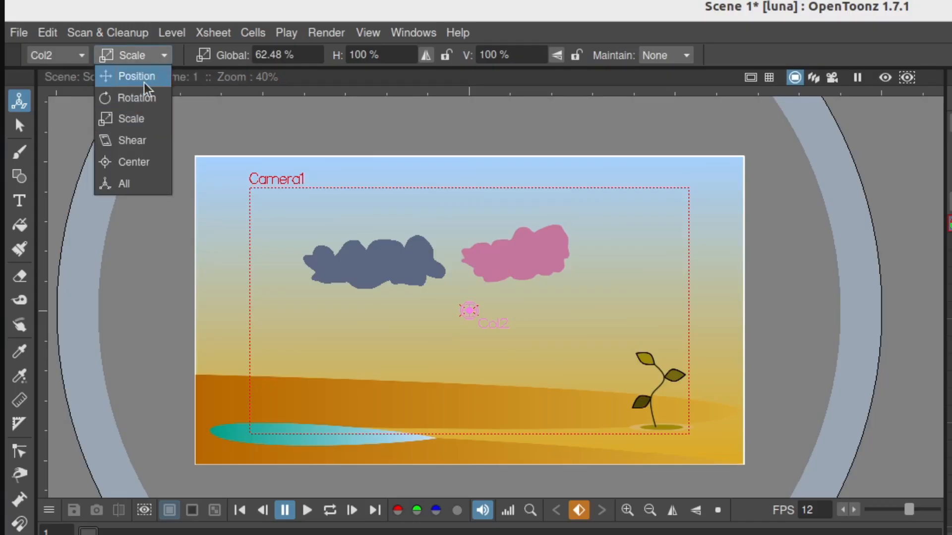
{"action": "left_click", "coordinate": [151, 76]}
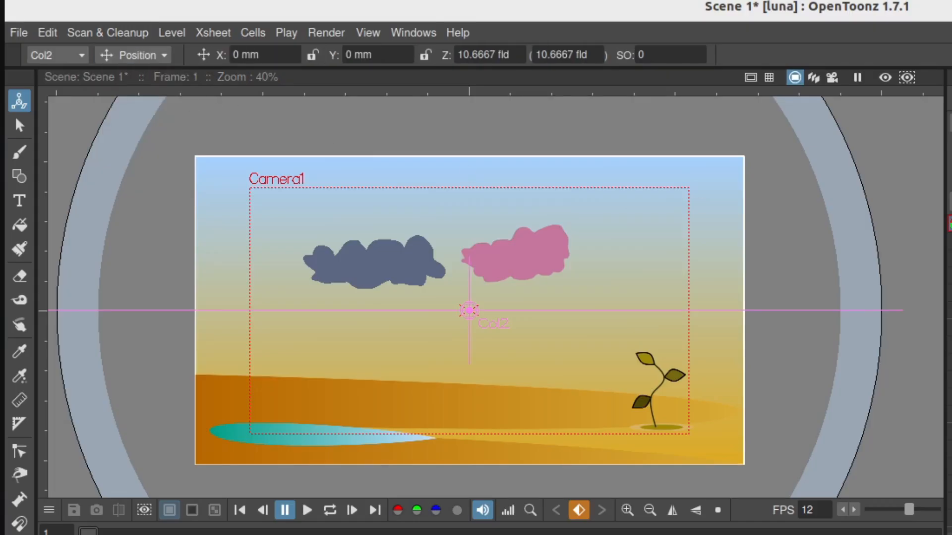
{"action": "left_click_drag", "start_coordinate": [518, 273], "coordinate": [722, 213]}
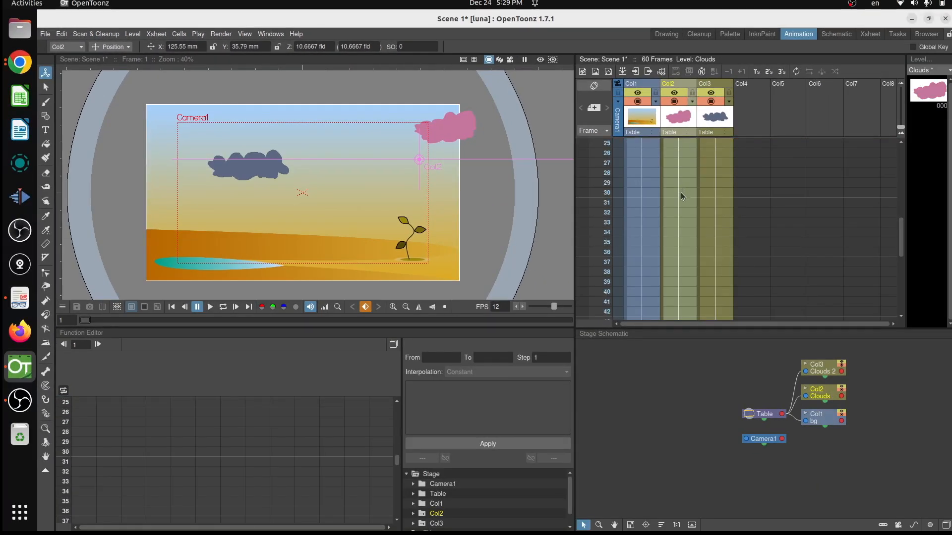
Step: At frame 60 of Col2, move the pink cloud across the sky to the background's left edge to set its end position
{"action": "scroll", "coordinate": [683, 198], "scroll_direction": "down", "scroll_amount": 5}
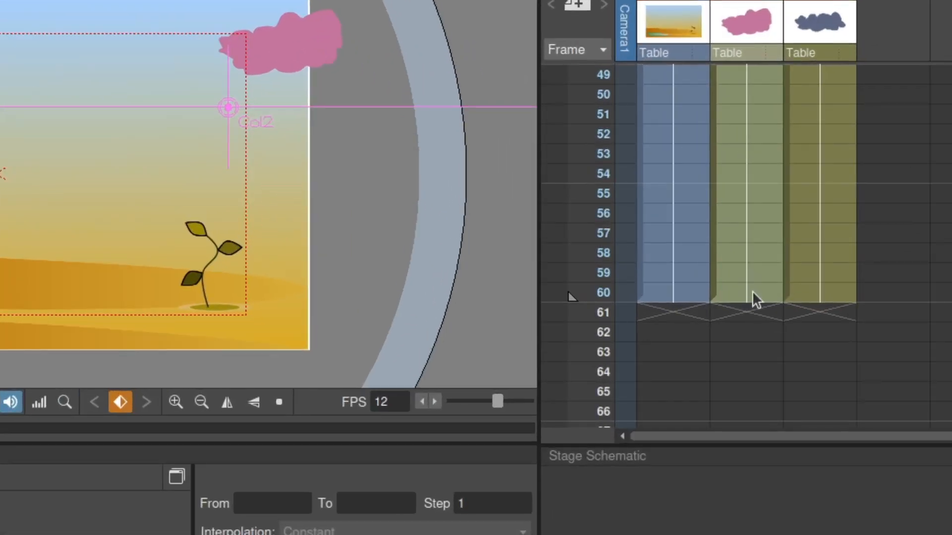
{"action": "left_click", "coordinate": [751, 292]}
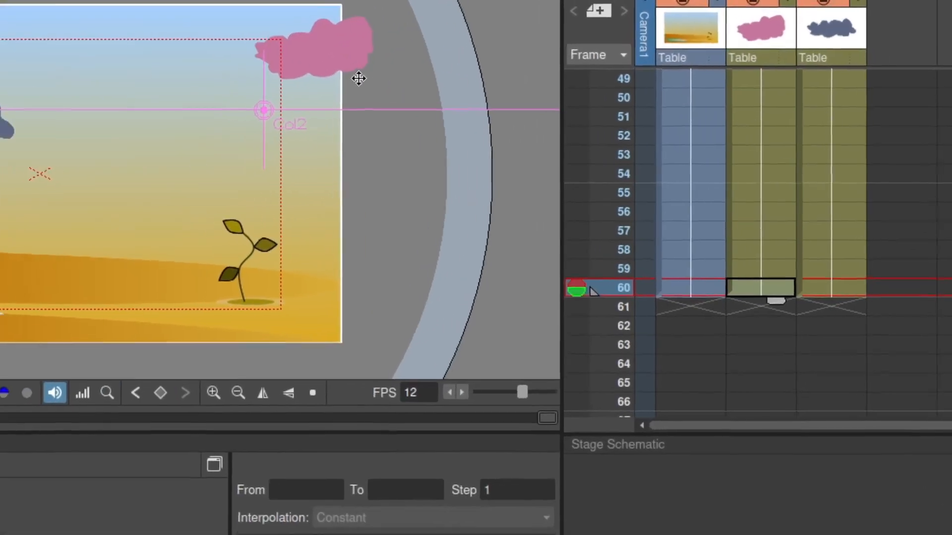
{"action": "left_click_drag", "start_coordinate": [359, 78], "coordinate": [0, 70]}
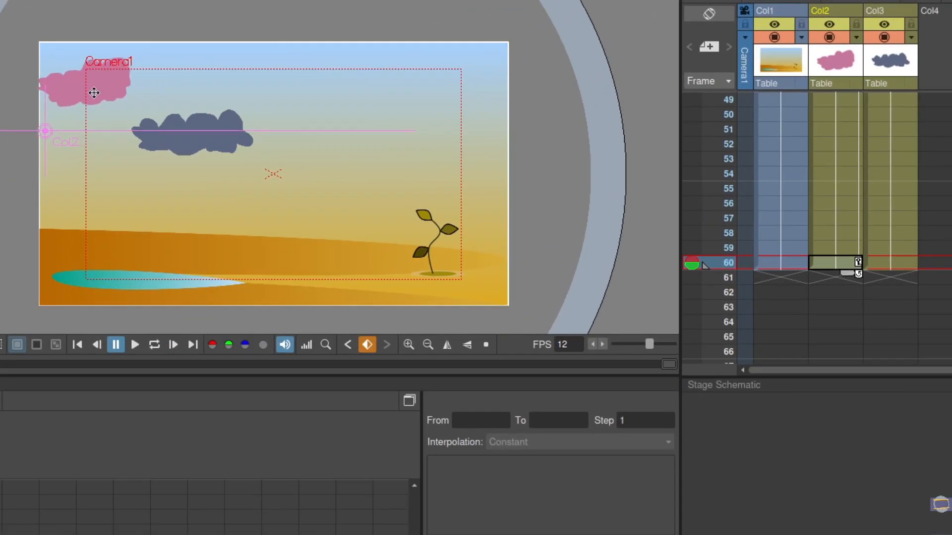
Step: Nudge the pink cloud slightly further left at frame 60, and at frame 1 of Col3 move the blue cloud across the background's left edge
{"action": "left_click_drag", "start_coordinate": [93, 93], "coordinate": [90, 94]}
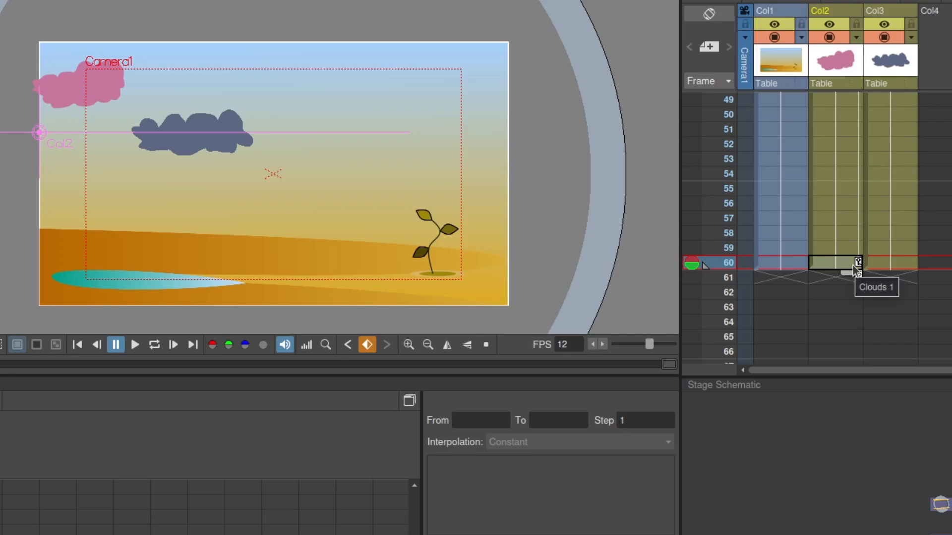
{"action": "scroll", "coordinate": [842, 233], "scroll_direction": "up", "scroll_amount": 8}
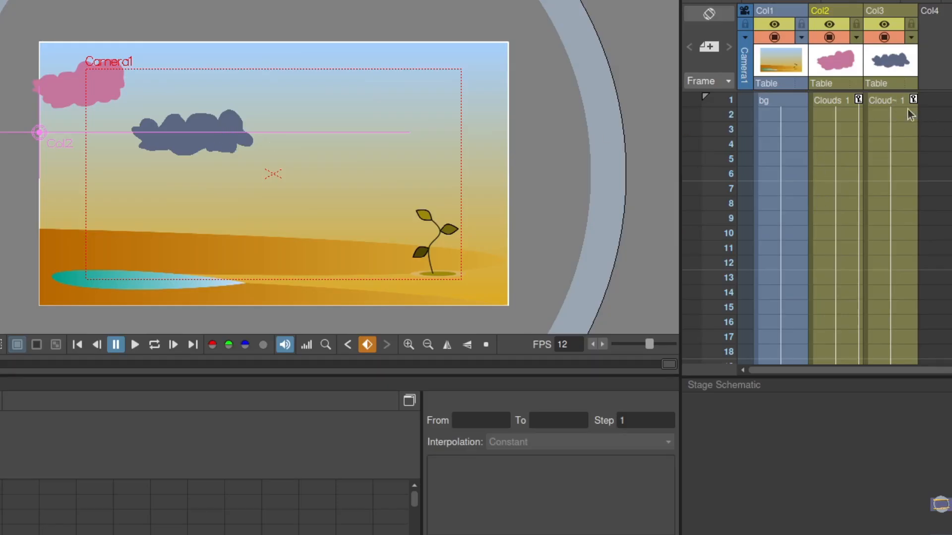
{"action": "left_click", "coordinate": [887, 102]}
{"action": "left_click_drag", "start_coordinate": [206, 145], "coordinate": [62, 143]}
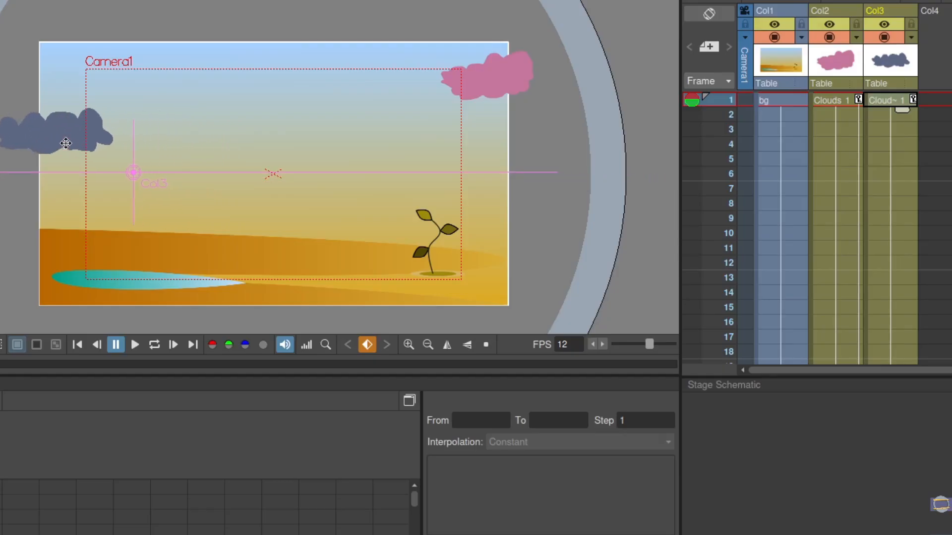
Step: At frame 60 of Col3, move the blue cloud horizontally across the sky to the background's right edge to set its end position
{"action": "scroll", "coordinate": [895, 189], "scroll_direction": "down", "scroll_amount": 15}
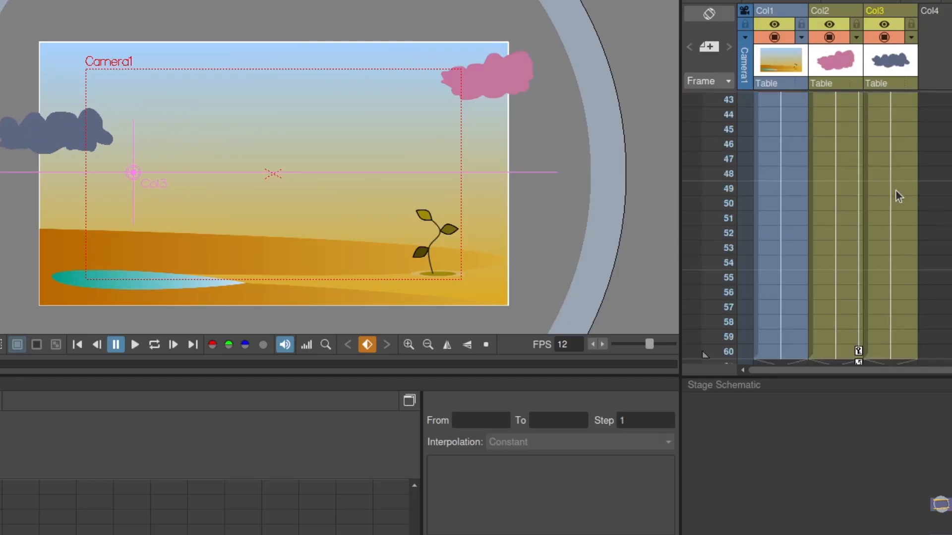
{"action": "scroll", "coordinate": [882, 214], "scroll_direction": "up", "scroll_amount": 3}
{"action": "left_click", "coordinate": [889, 176]}
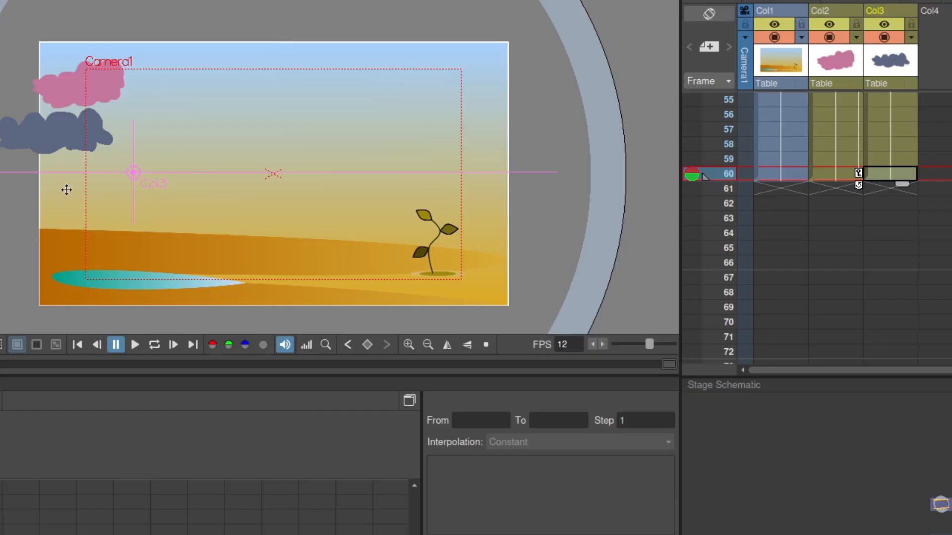
{"action": "left_click_drag", "start_coordinate": [68, 141], "coordinate": [522, 141]}
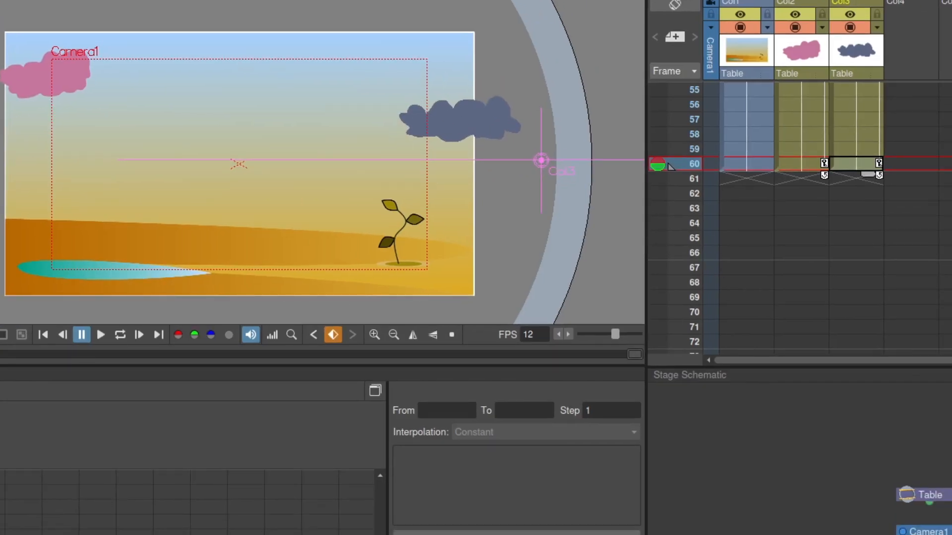
Step: Load the audio file bg_music_1.mp3 from the Animation/Scene_1 folder into Col4, starting at frame 1
{"action": "scroll", "coordinate": [671, 166], "scroll_direction": "up", "scroll_amount": 13}
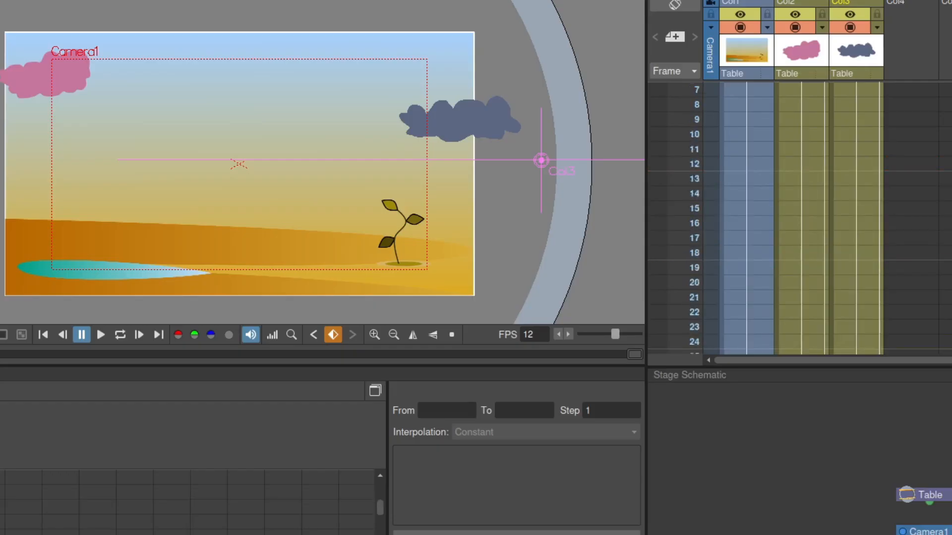
{"action": "left_click", "coordinate": [918, 91]}
{"action": "right_click", "coordinate": [917, 91]}
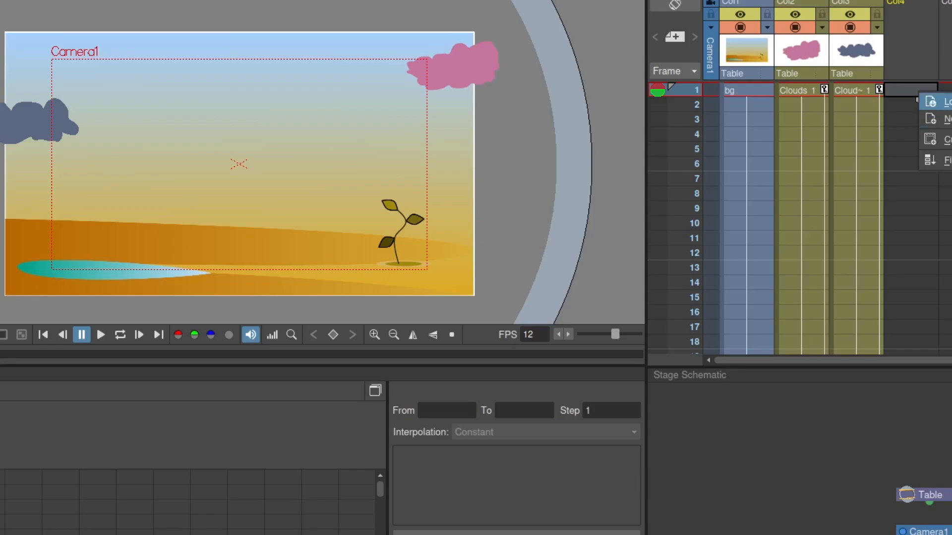
{"action": "left_click", "coordinate": [934, 102]}
{"action": "left_click", "coordinate": [455, 172]}
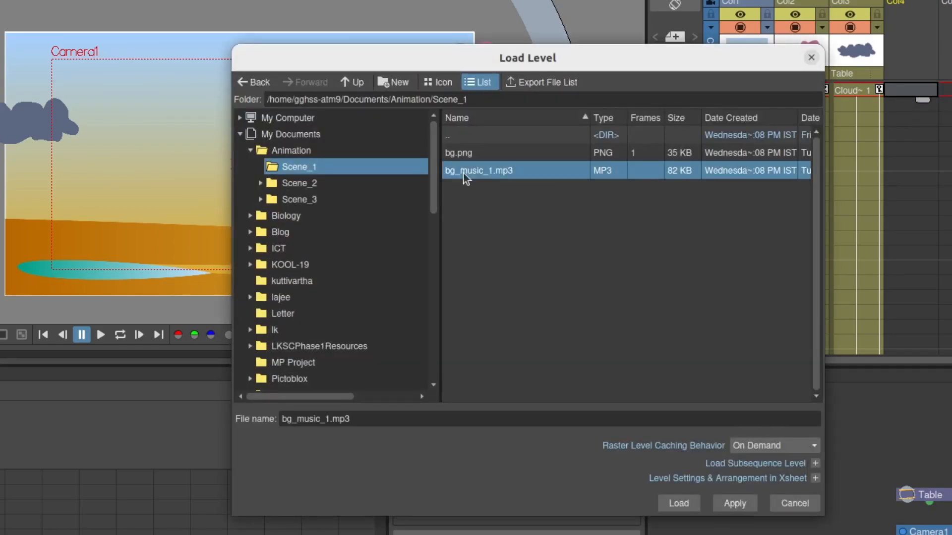
{"action": "left_click", "coordinate": [678, 504]}
{"action": "left_click", "coordinate": [525, 281]}
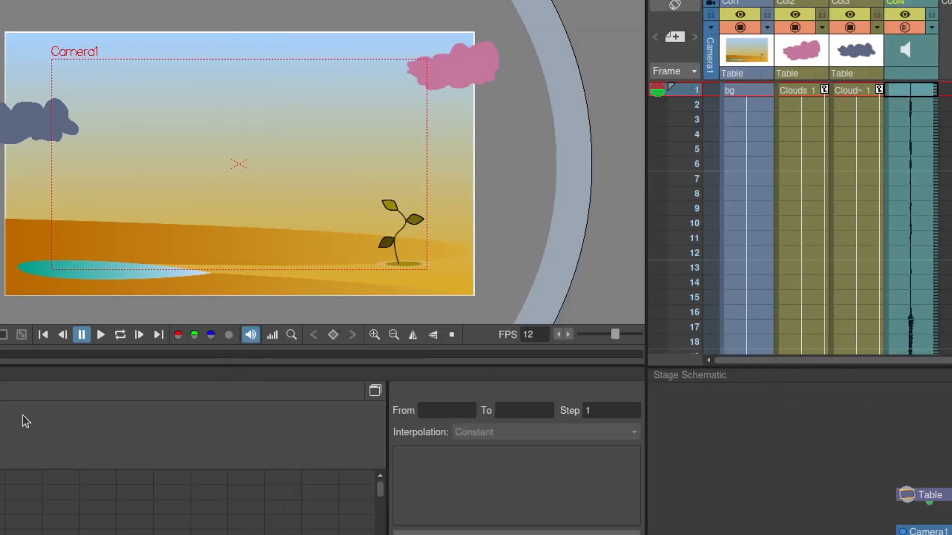
Step: Play the scene to check the cloud motion with music, and export it with Fast Render to MP4
{"action": "left_click", "coordinate": [102, 335]}
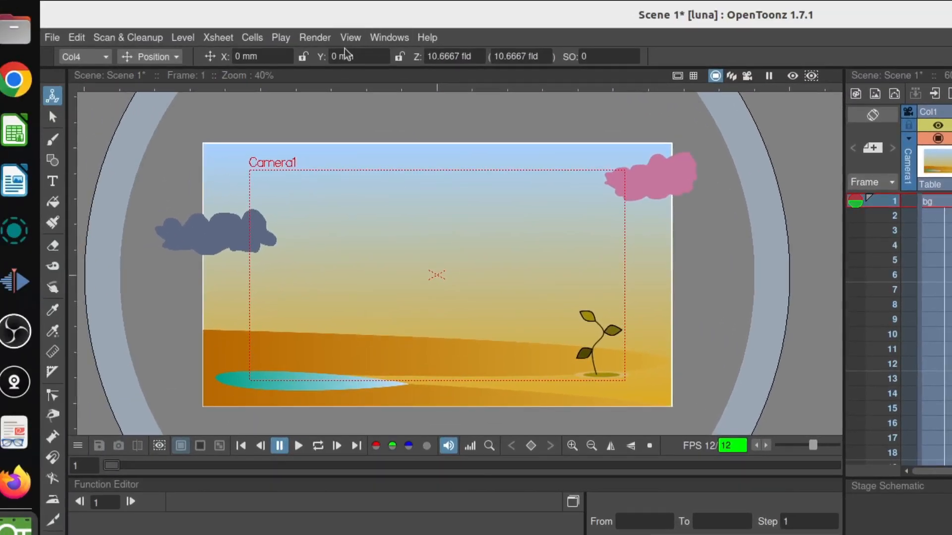
{"action": "left_click", "coordinate": [309, 39]}
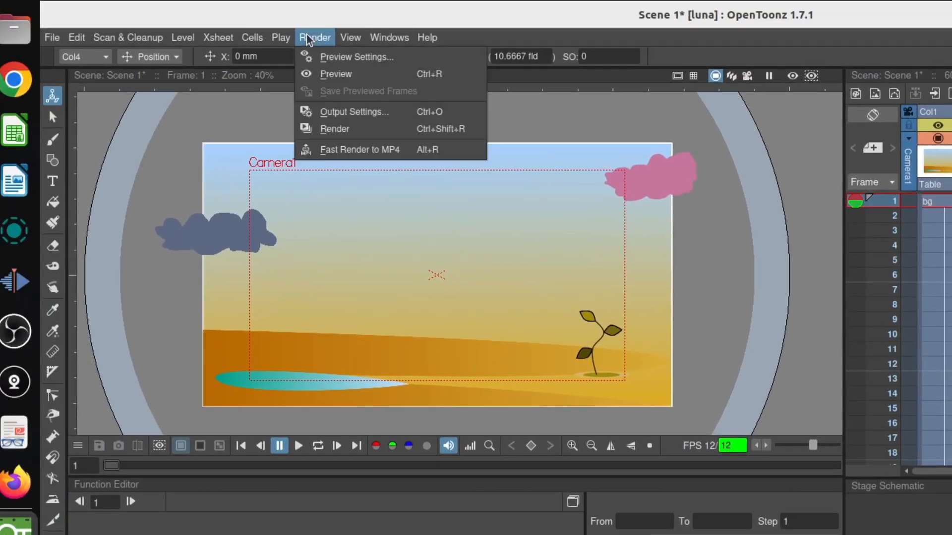
{"action": "left_click", "coordinate": [375, 150]}
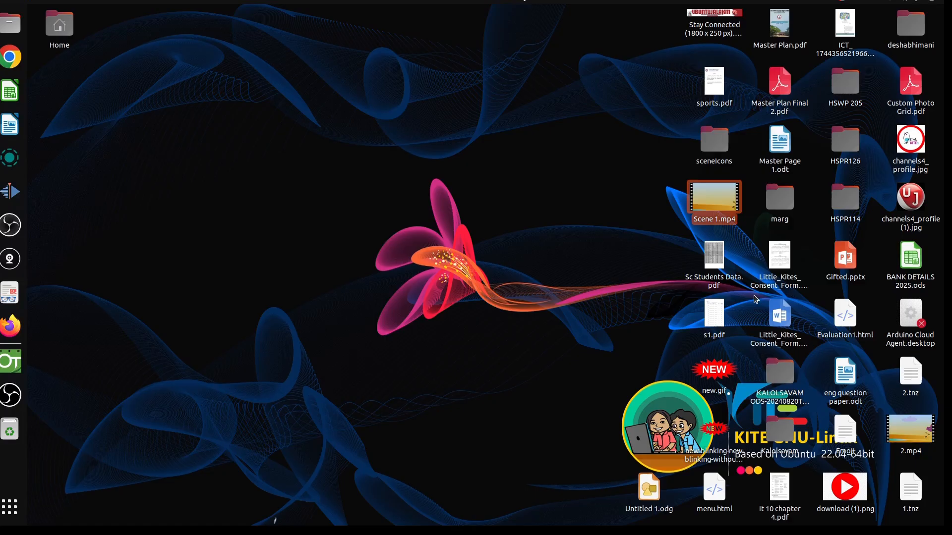
Step: Open the rendered Scene 1.mp4 from the desktop to watch it, and close the video player
{"action": "double_click", "coordinate": [727, 203]}
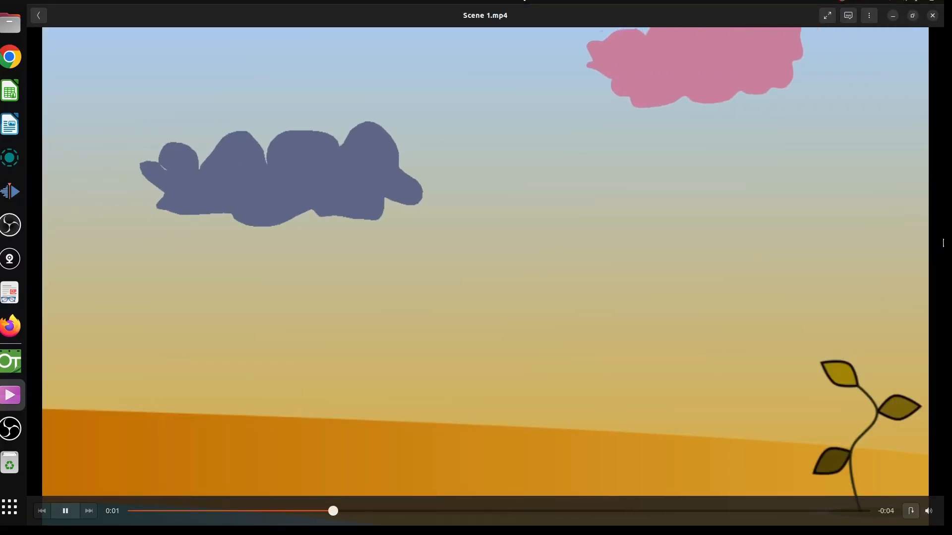
{"action": "left_click", "coordinate": [932, 16]}
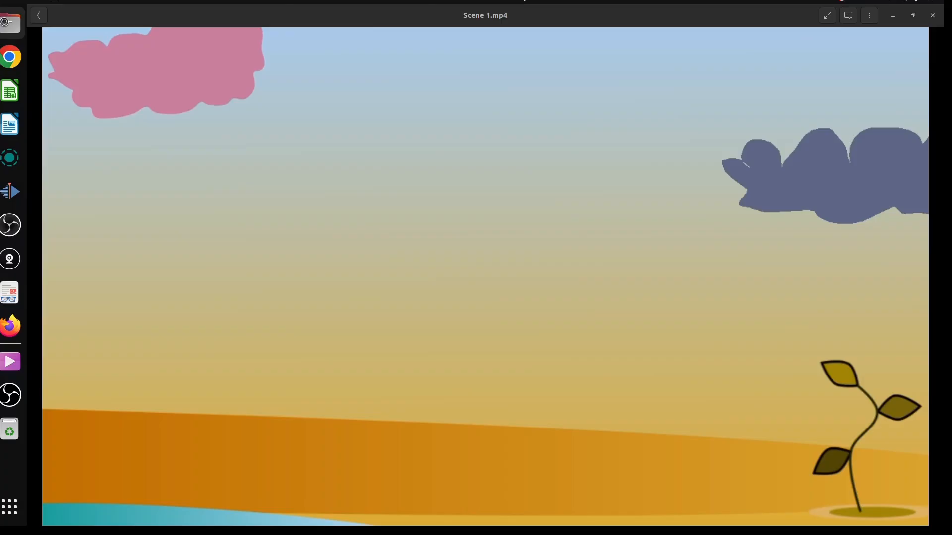
Step: Browse to Documents/Animation/Scene_2 in the file manager and examine its bg.png image and Sequence folder
{"action": "left_click", "coordinate": [5, 22]}
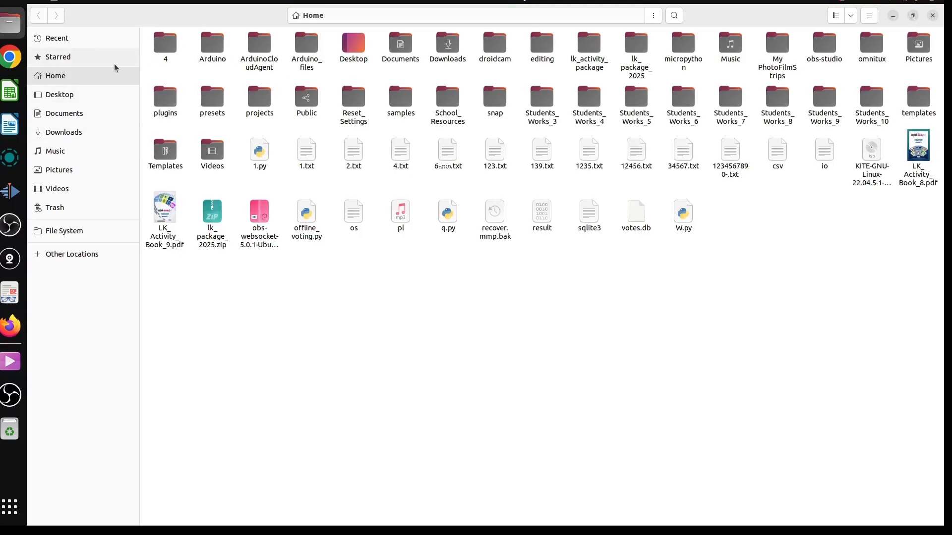
{"action": "left_click", "coordinate": [87, 113]}
{"action": "double_click", "coordinate": [158, 46]}
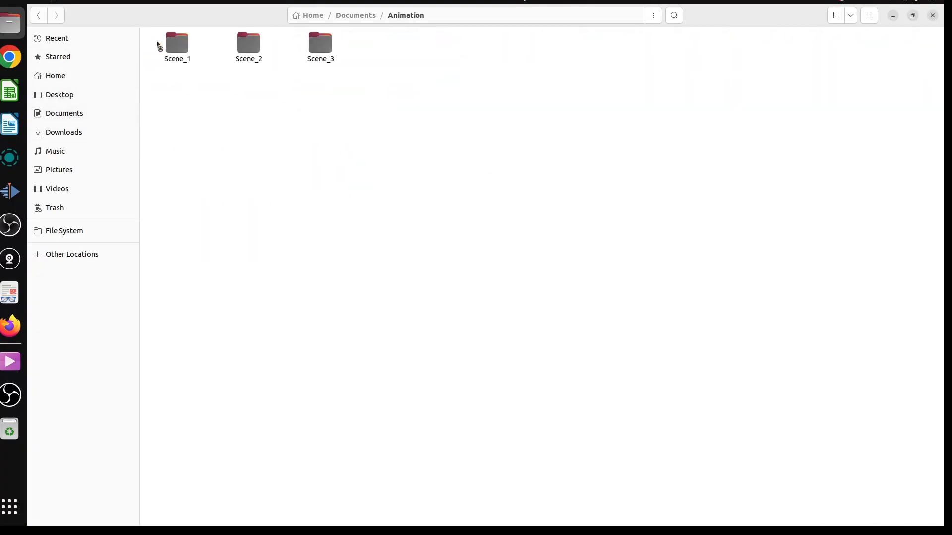
{"action": "double_click", "coordinate": [249, 45]}
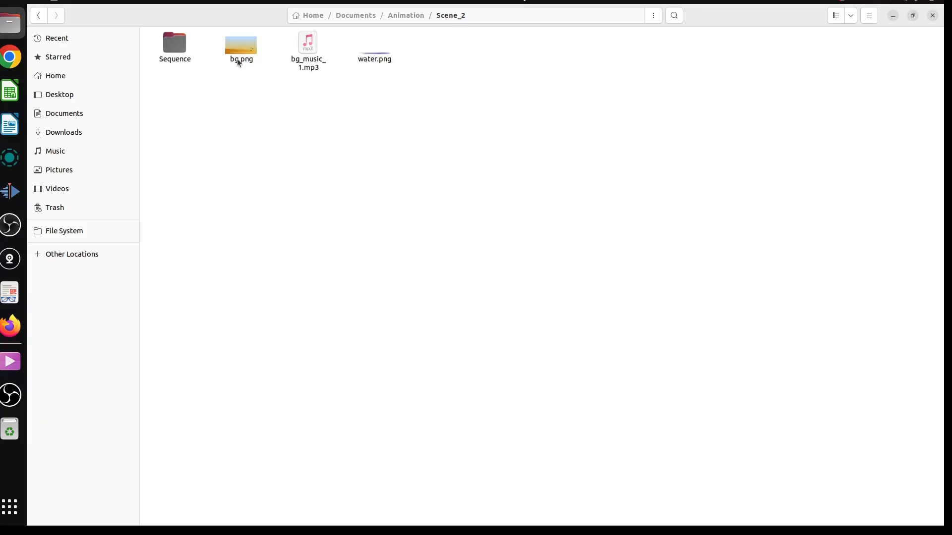
{"action": "double_click", "coordinate": [242, 48]}
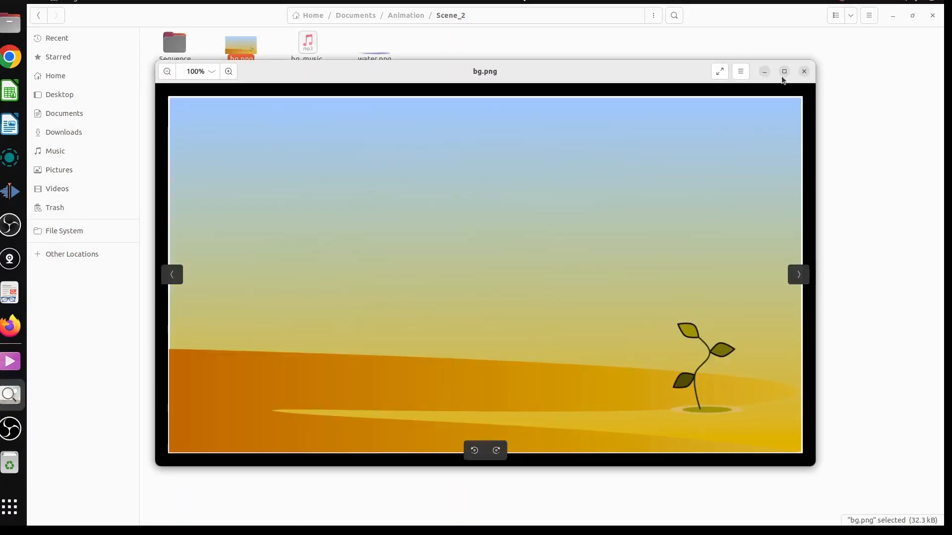
{"action": "left_click", "coordinate": [803, 72]}
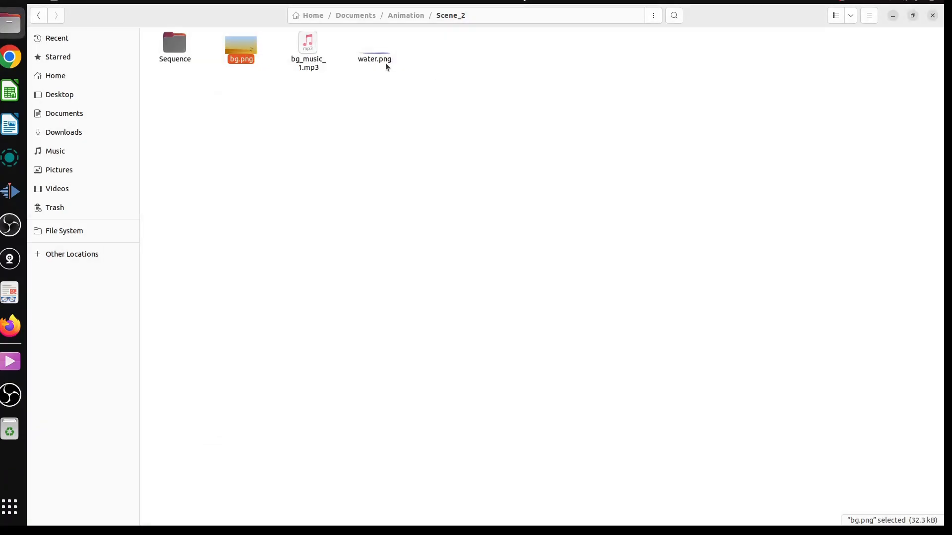
{"action": "double_click", "coordinate": [177, 48]}
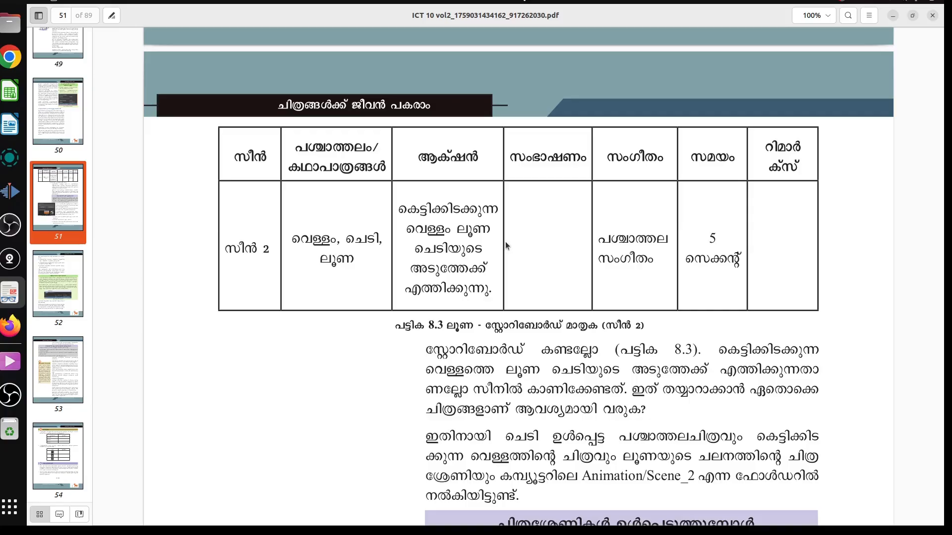
Step: Search the installed applications for "op" and launch OpenToonz
{"action": "left_click", "coordinate": [13, 517]}
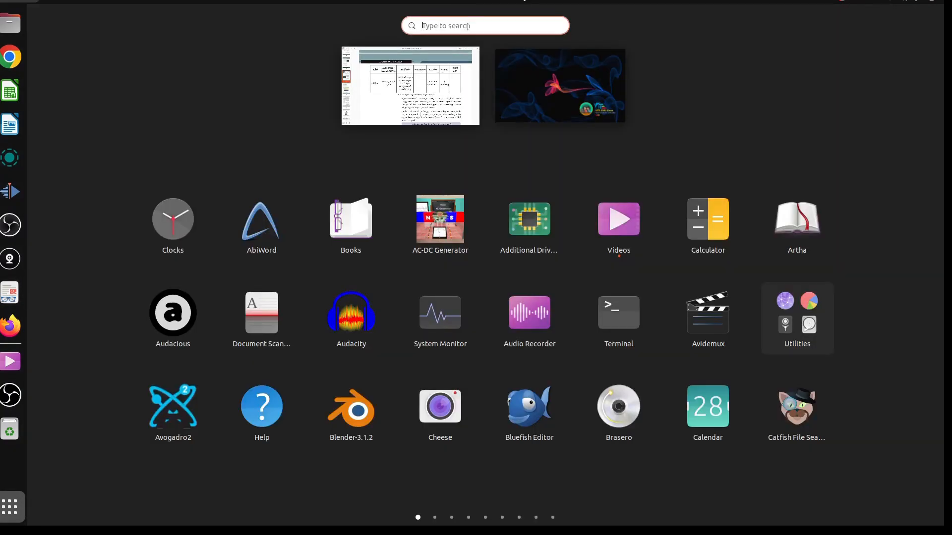
{"action": "type", "text": "ol"}
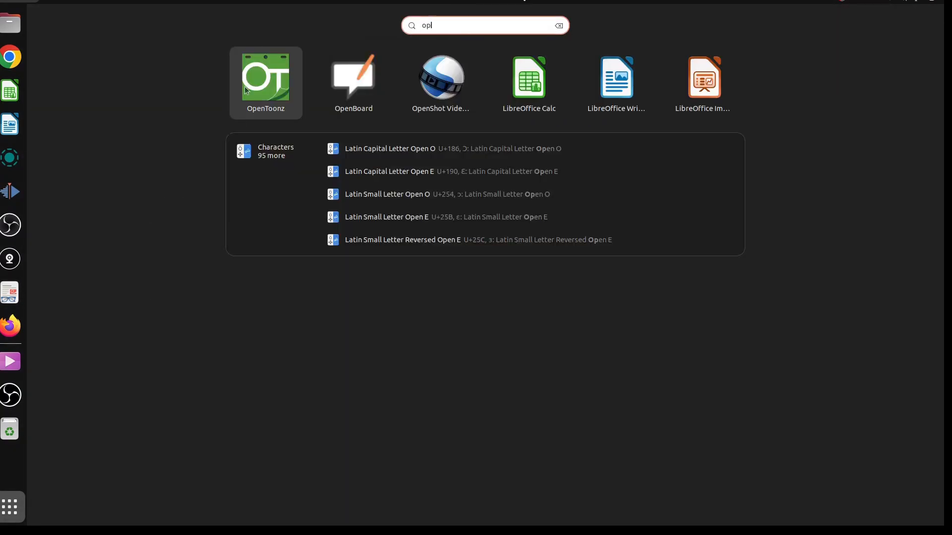
{"action": "left_click", "coordinate": [259, 86]}
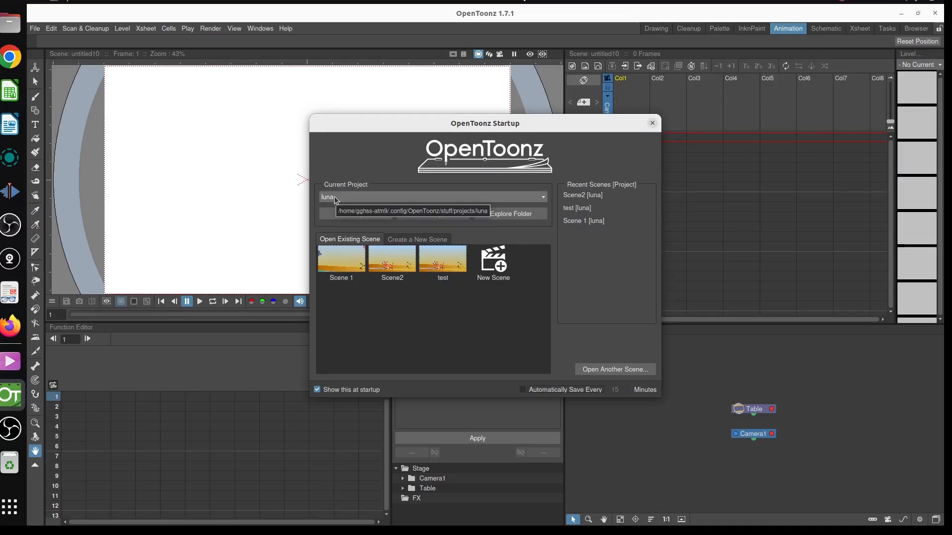
Step: Create a new scene named Scenes2 in the luna project
{"action": "left_click", "coordinate": [496, 263]}
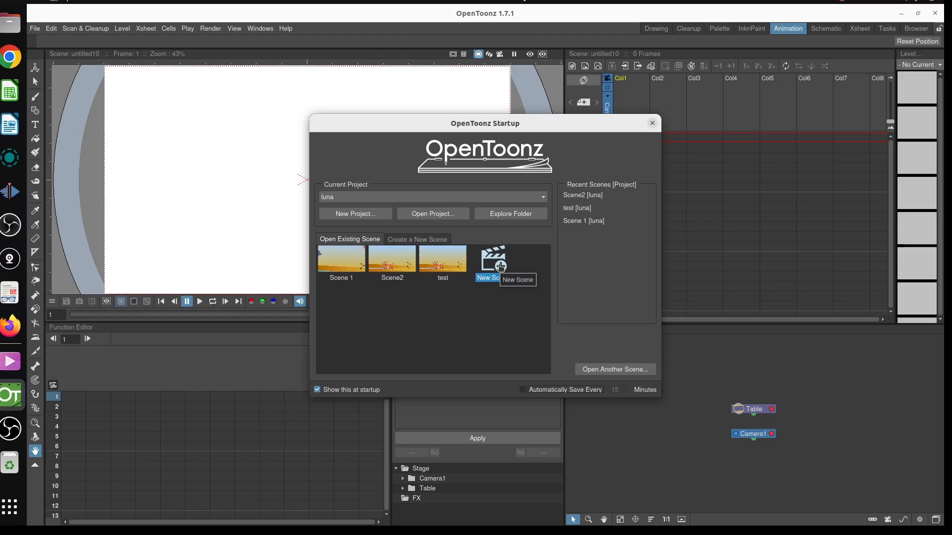
{"action": "double_click", "coordinate": [499, 267]}
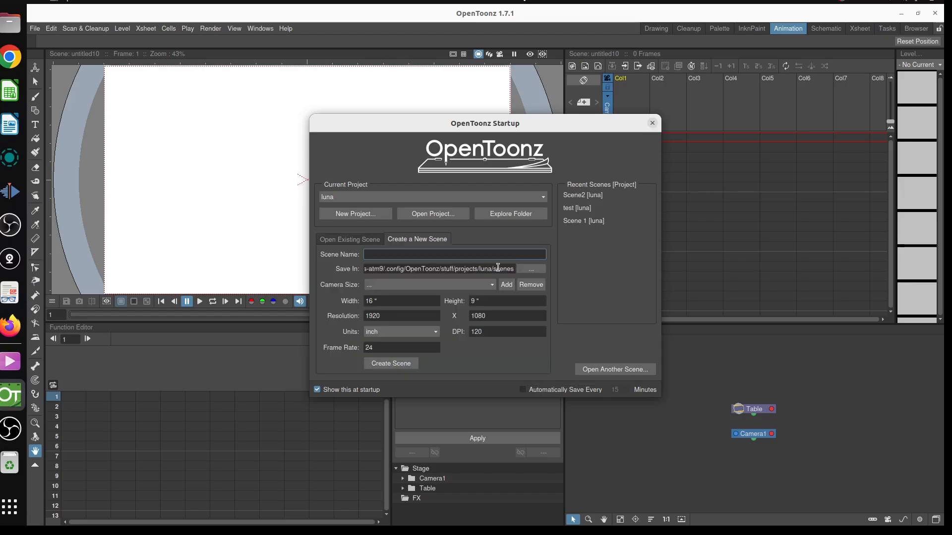
{"action": "left_click", "coordinate": [421, 253]}
{"action": "type", "text": "Scenes2"}
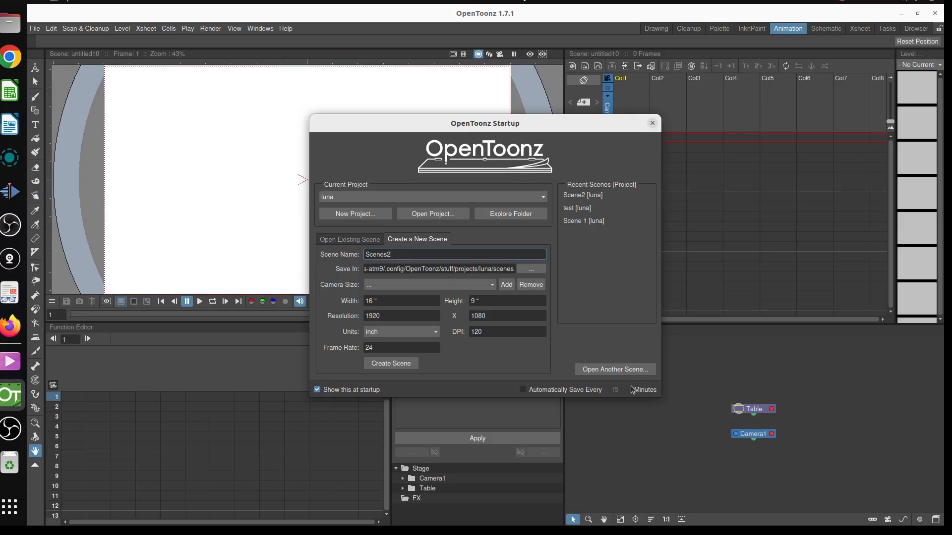
{"action": "left_click", "coordinate": [383, 365]}
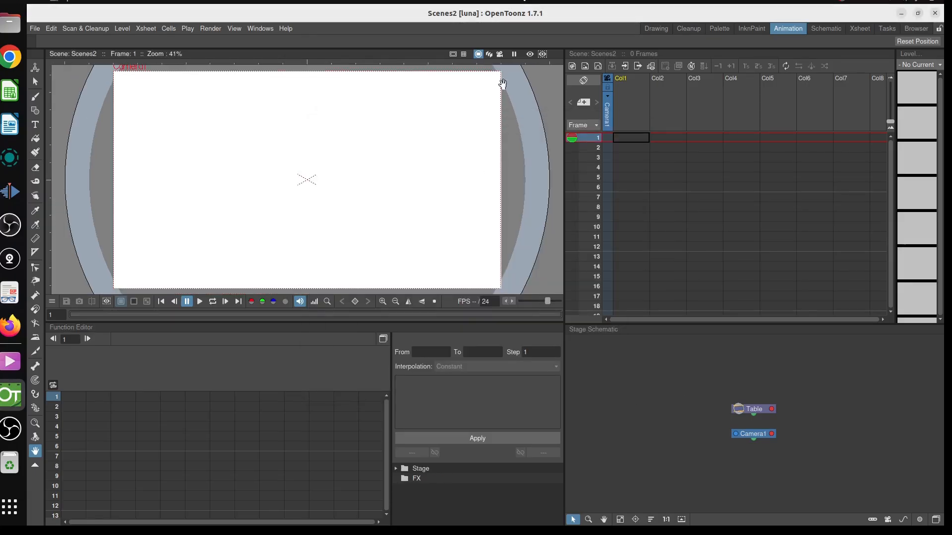
Step: Load bg.png from Documents/Animation/Scene_1 into frame 1 of the first column, keeping it in its original location
{"action": "left_click", "coordinate": [35, 28]}
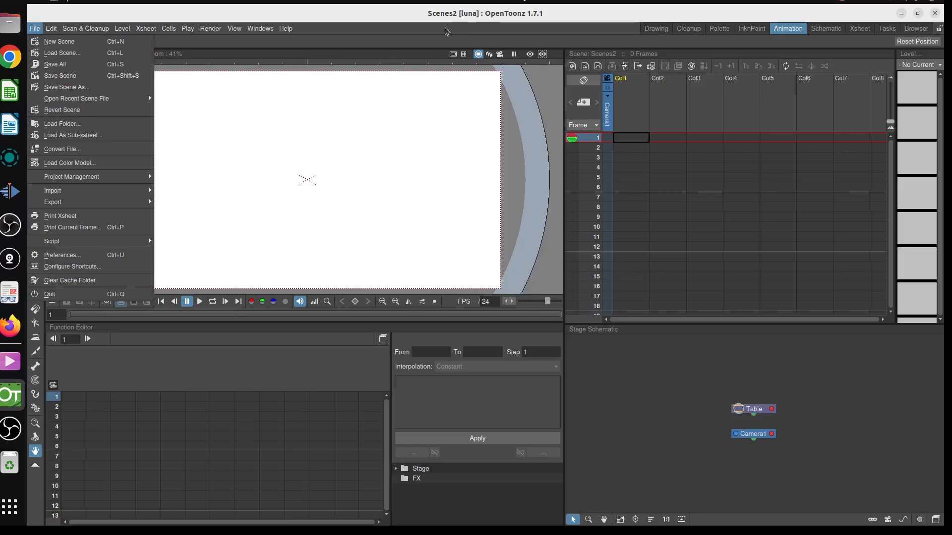
{"action": "left_click", "coordinate": [628, 138]}
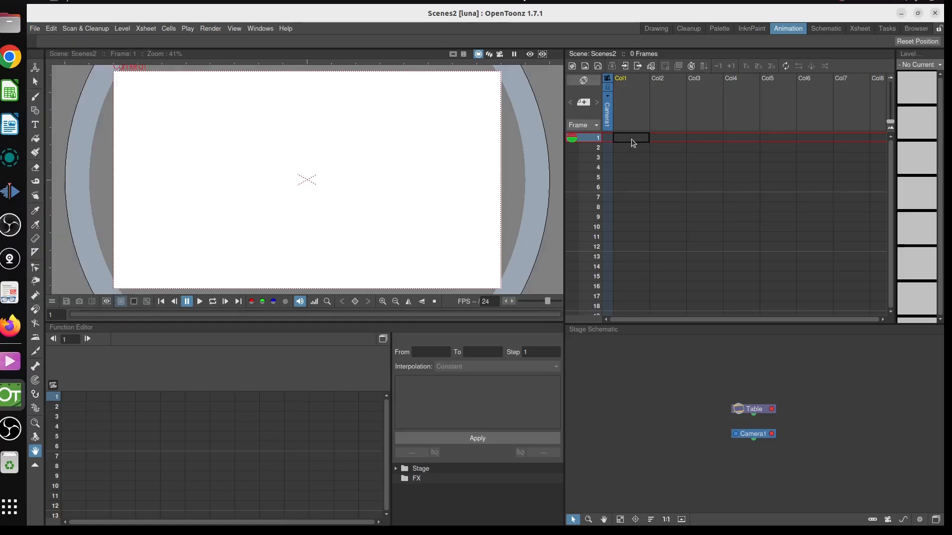
{"action": "right_click", "coordinate": [632, 139]}
{"action": "left_click", "coordinate": [650, 148]}
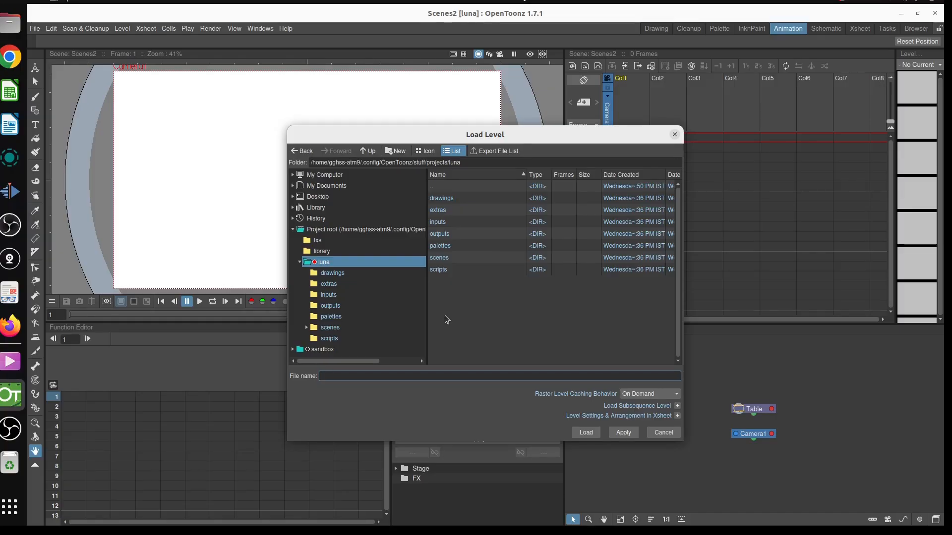
{"action": "left_click", "coordinate": [319, 187]}
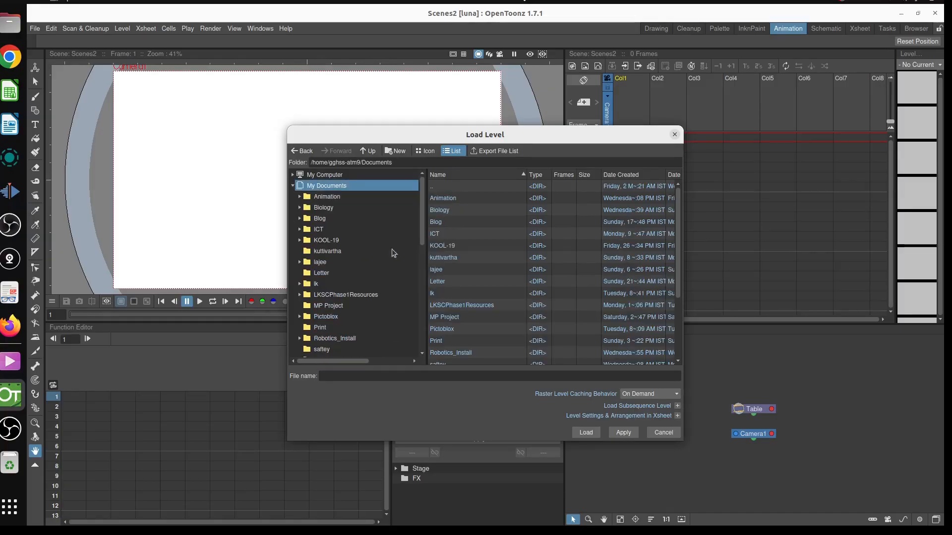
{"action": "left_click", "coordinate": [317, 197]}
{"action": "left_click", "coordinate": [327, 210]}
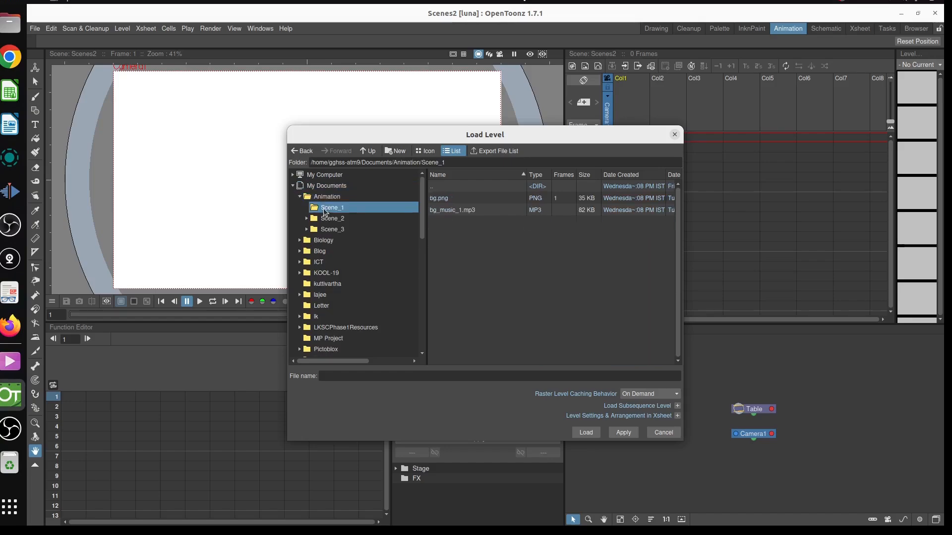
{"action": "left_click", "coordinate": [445, 200]}
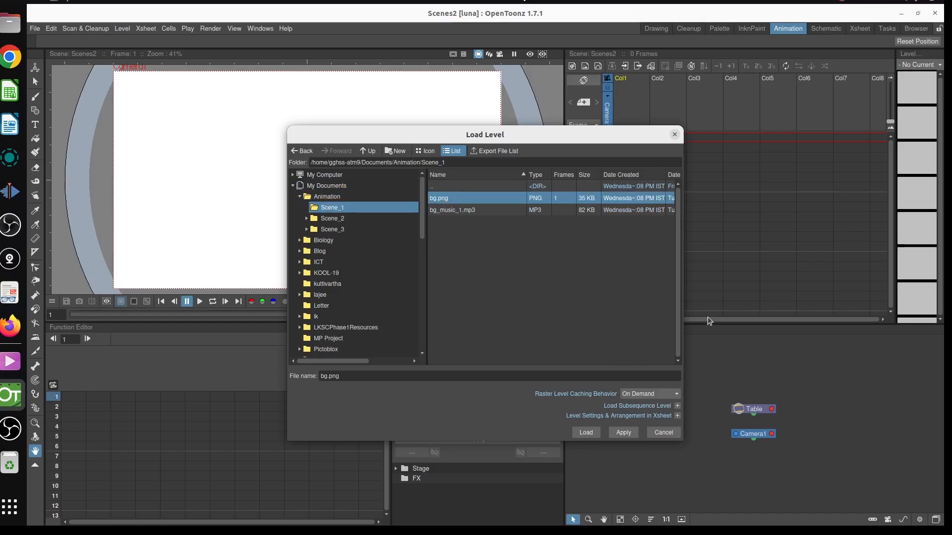
{"action": "left_click", "coordinate": [588, 435]}
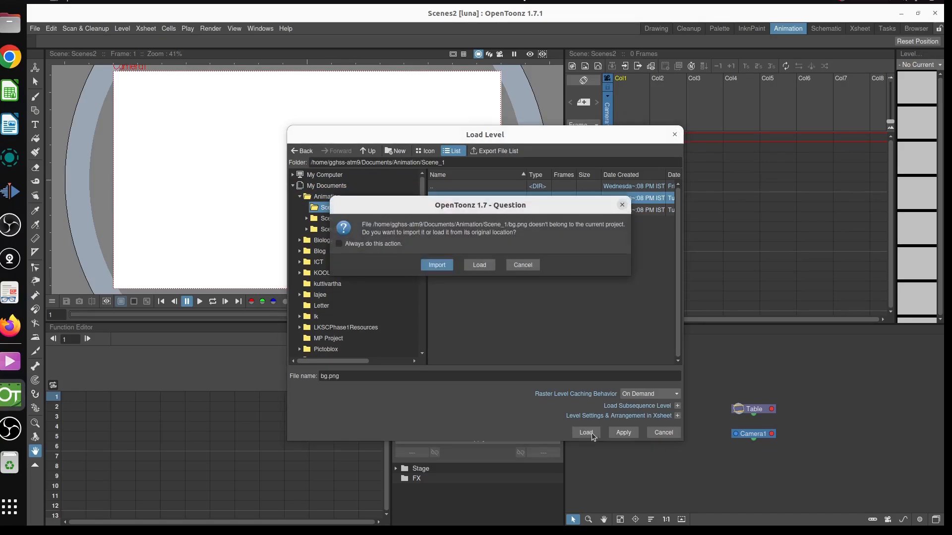
{"action": "left_click", "coordinate": [480, 266]}
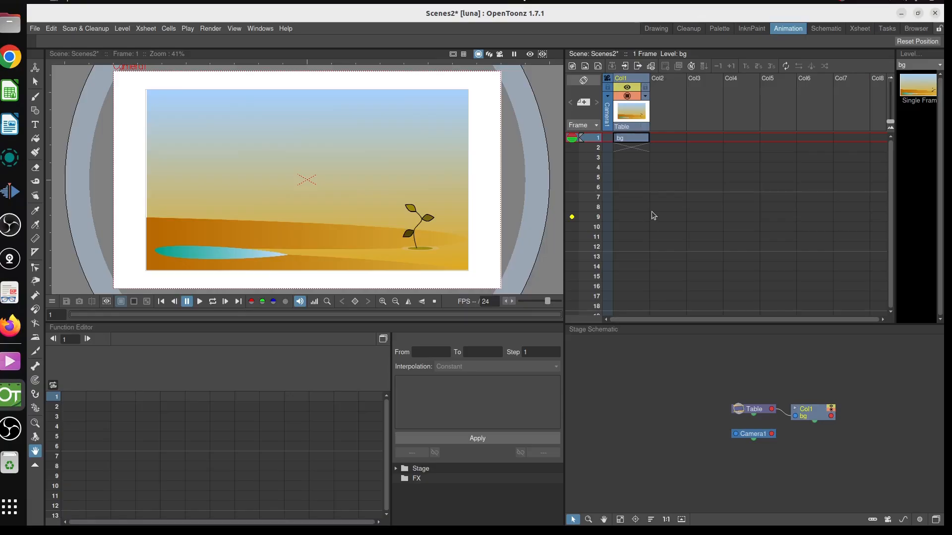
Step: Load water.png from the Scene_2 folder into frame 1 of the second column, keeping it in its original location
{"action": "left_click", "coordinate": [661, 141]}
{"action": "right_click", "coordinate": [661, 141]}
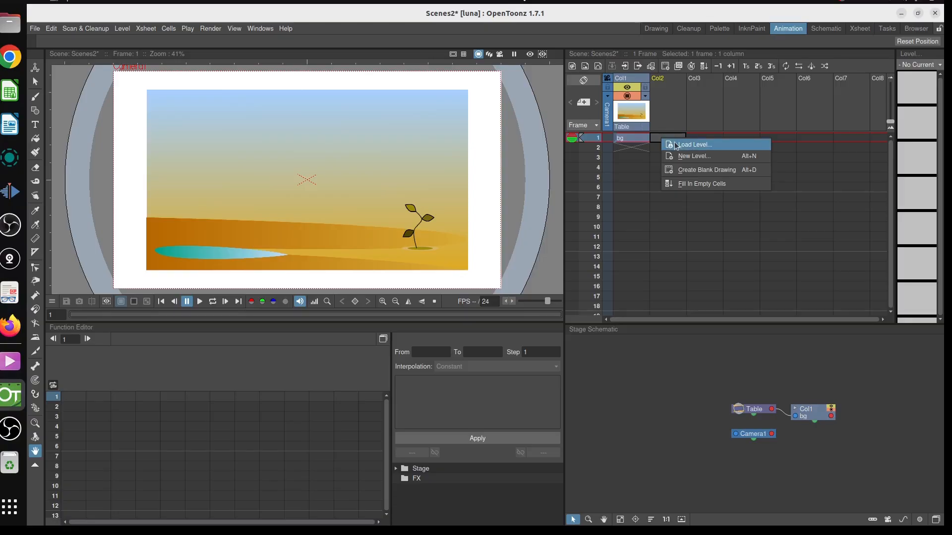
{"action": "left_click", "coordinate": [680, 145]}
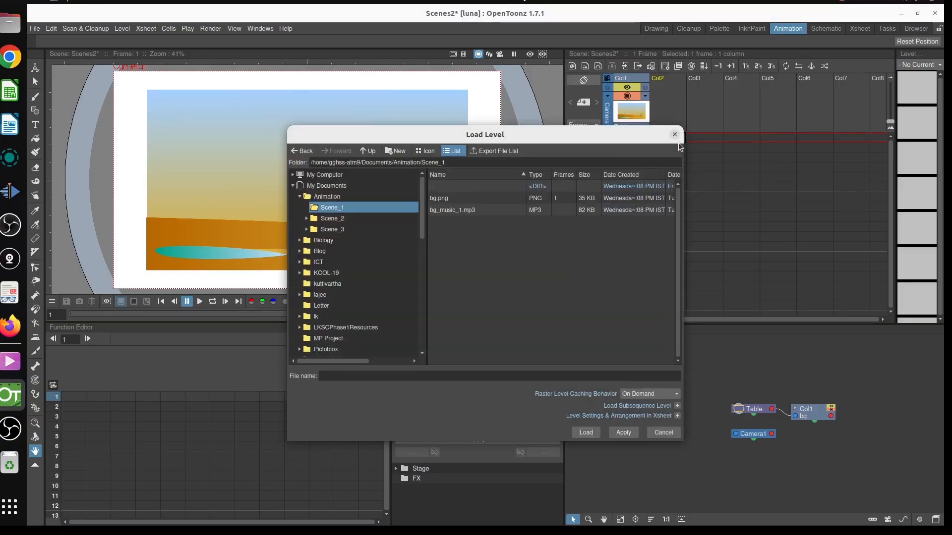
{"action": "left_click", "coordinate": [329, 219]}
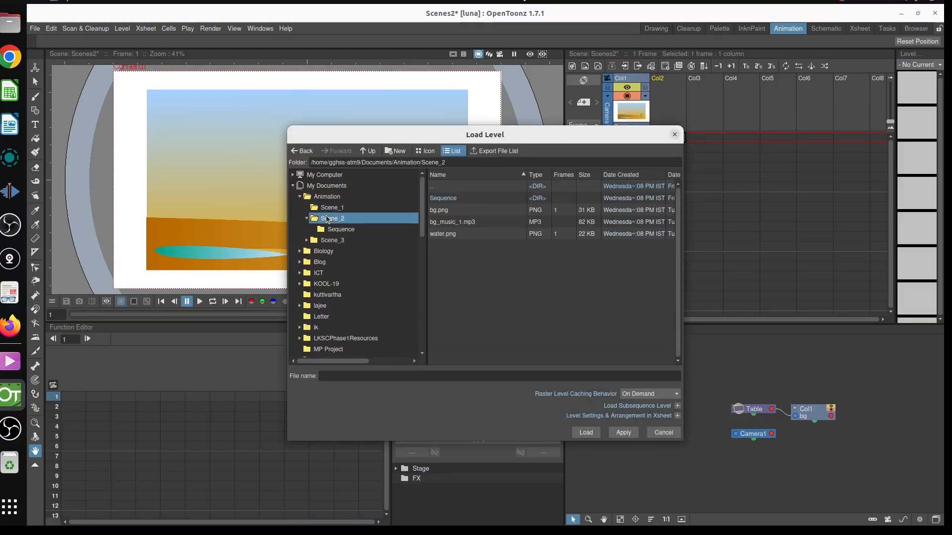
{"action": "left_click", "coordinate": [445, 234]}
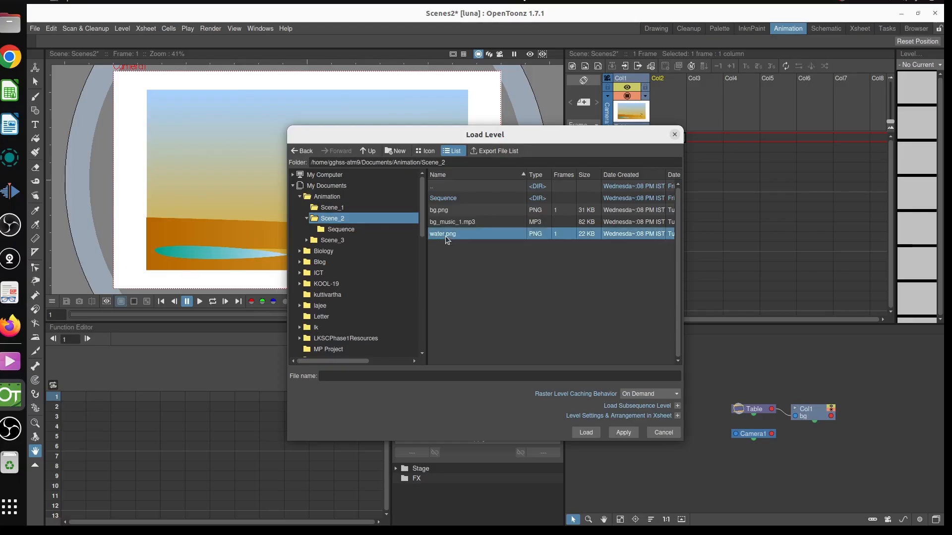
{"action": "left_click", "coordinate": [583, 433]}
{"action": "left_click", "coordinate": [483, 266]}
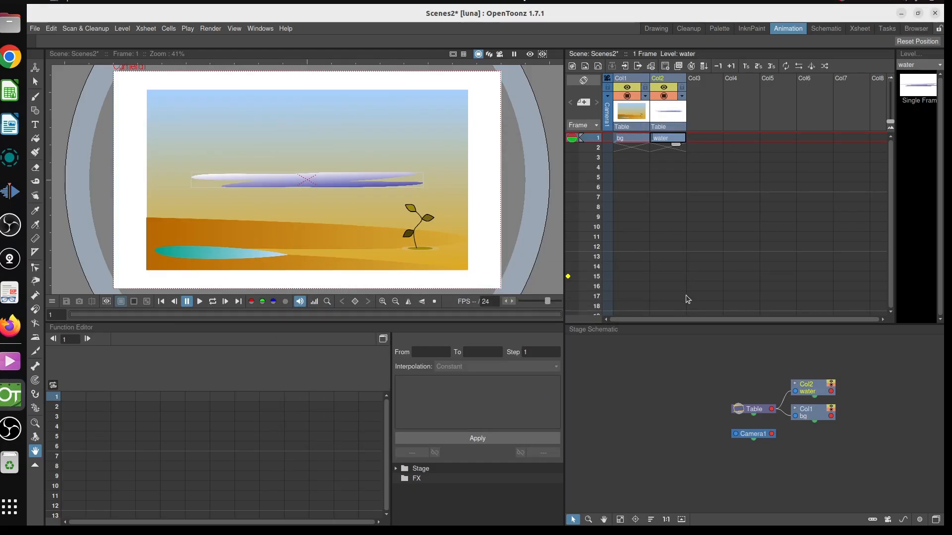
Step: Load the luna_.png image sequence from Scene_2/Sequence into the third column, starting at frame 1, from its original location
{"action": "left_click", "coordinate": [699, 138]}
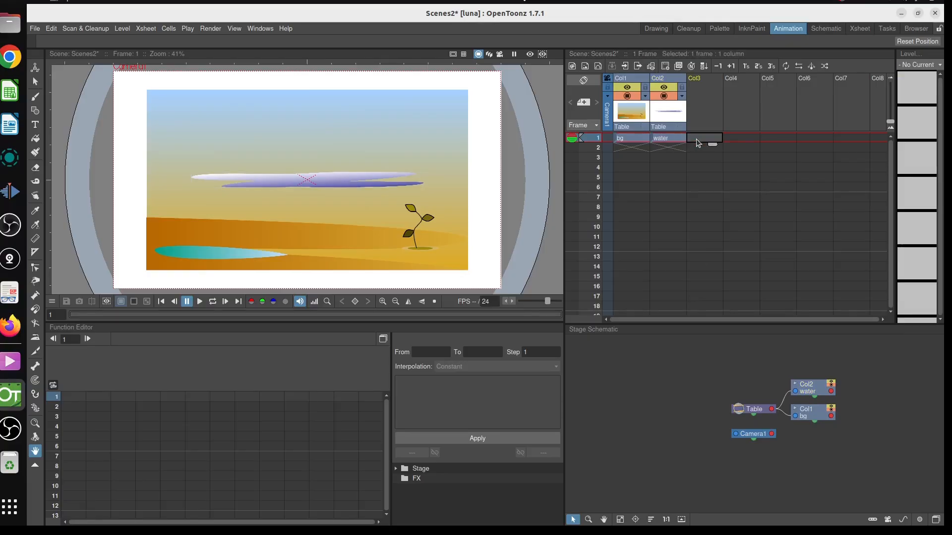
{"action": "right_click", "coordinate": [696, 141]}
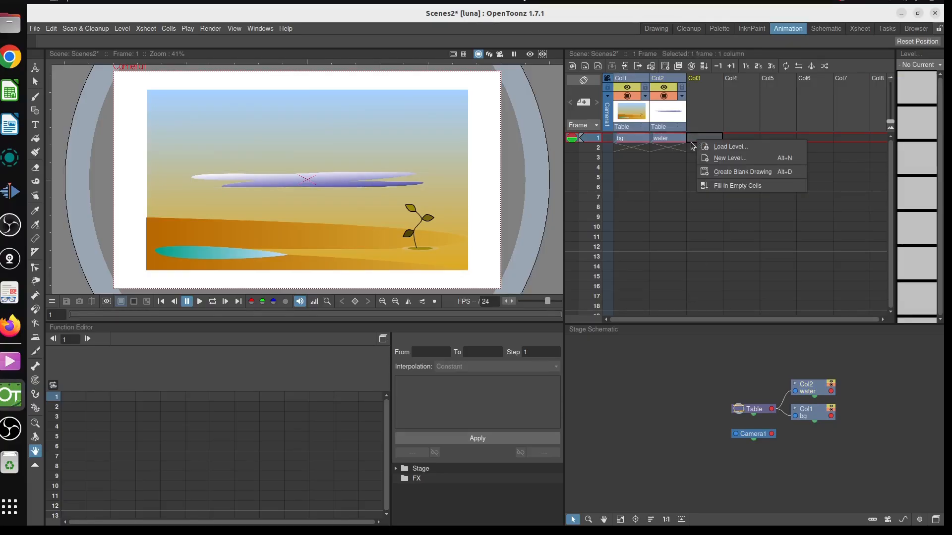
{"action": "left_click", "coordinate": [727, 147]}
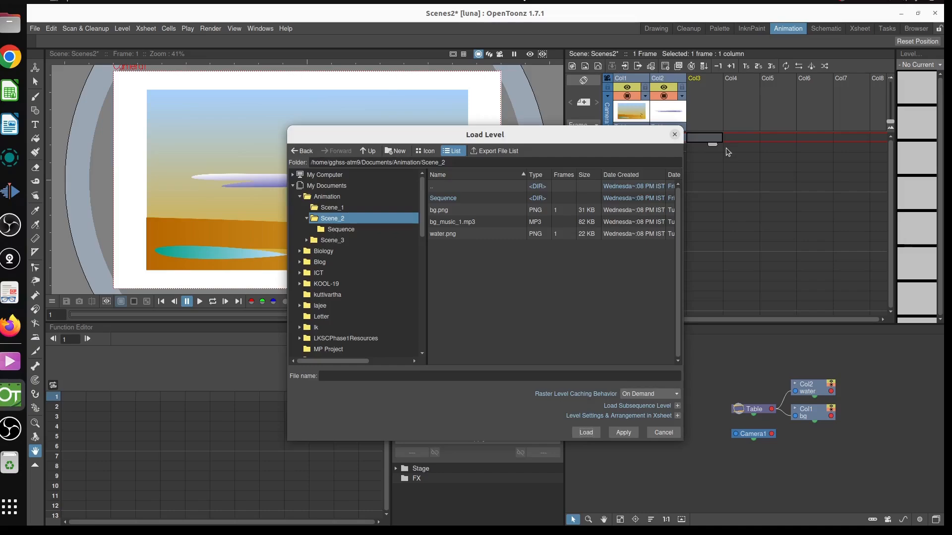
{"action": "double_click", "coordinate": [446, 197]}
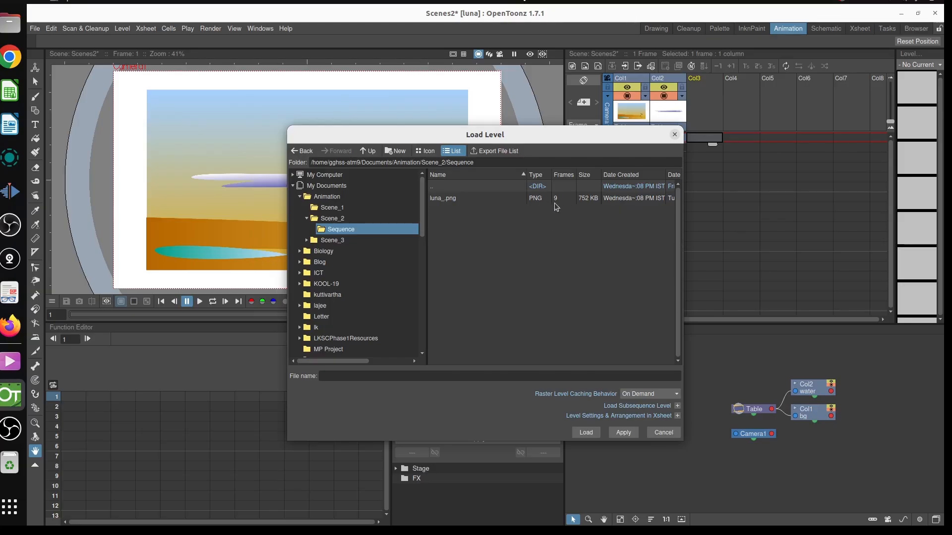
{"action": "left_click", "coordinate": [444, 198]}
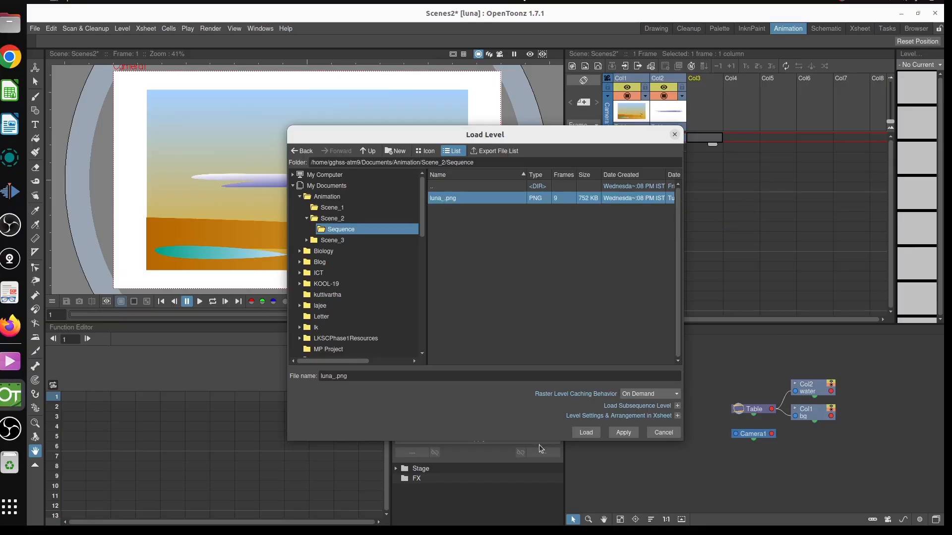
{"action": "left_click", "coordinate": [587, 432]}
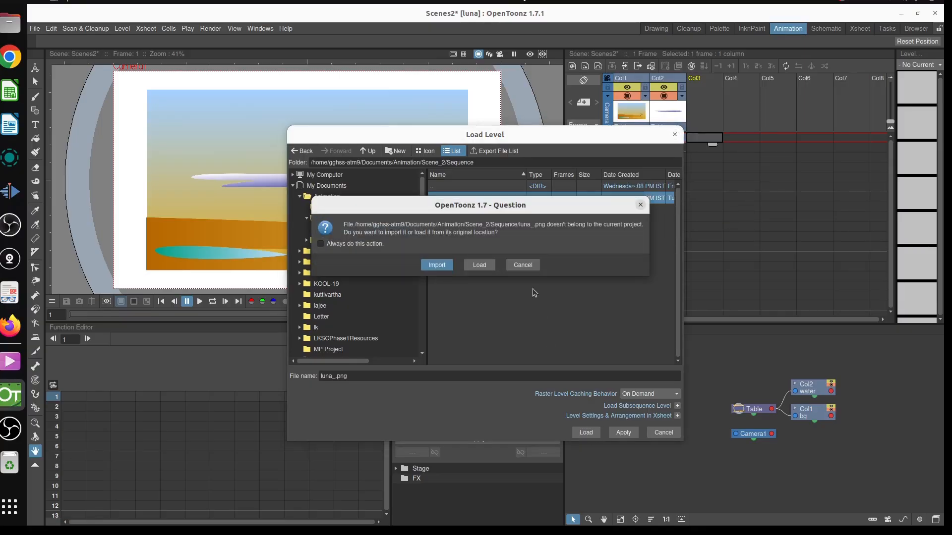
{"action": "left_click", "coordinate": [481, 266]}
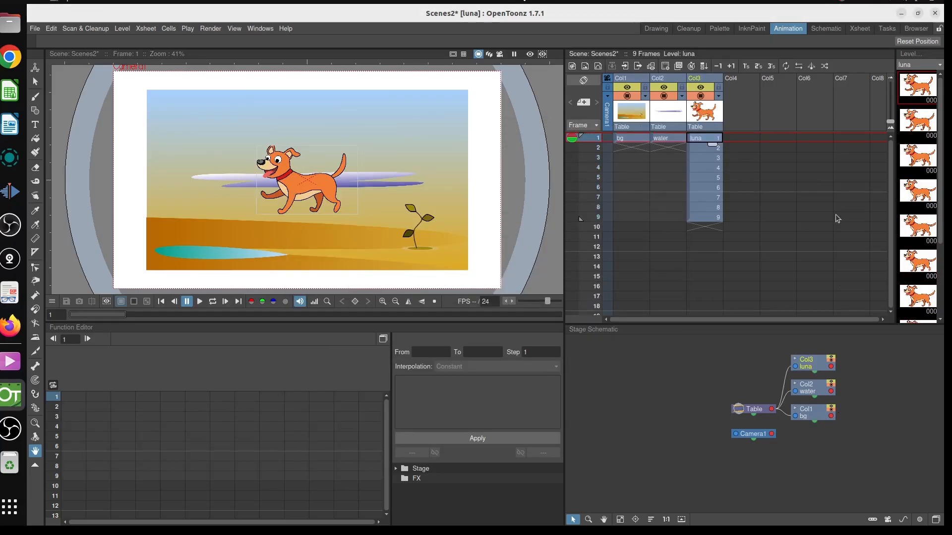
Step: Load bg_music_1.mp3 from the Scene_2 folder into the fourth column at frame 1, from its original location
{"action": "left_click", "coordinate": [732, 142]}
{"action": "right_click", "coordinate": [732, 141]}
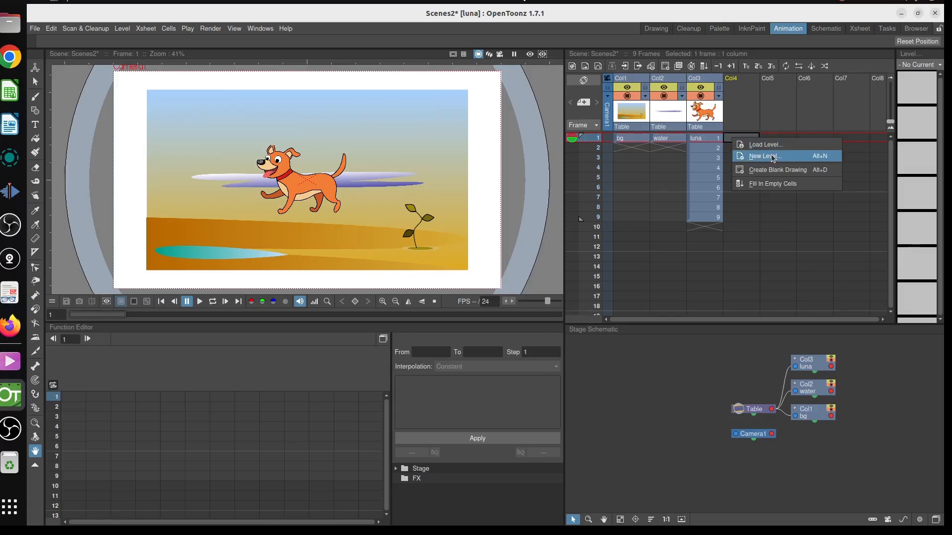
{"action": "left_click", "coordinate": [751, 145]}
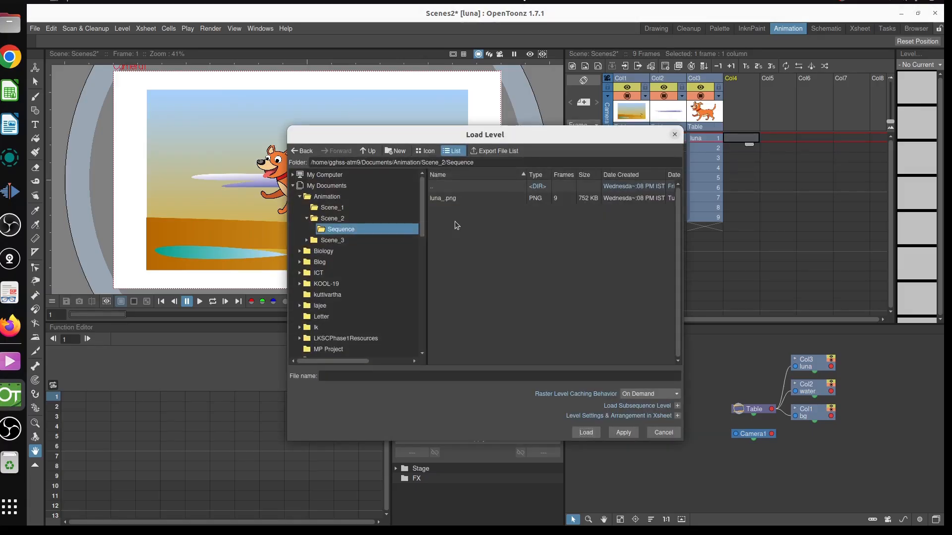
{"action": "left_click", "coordinate": [332, 218]}
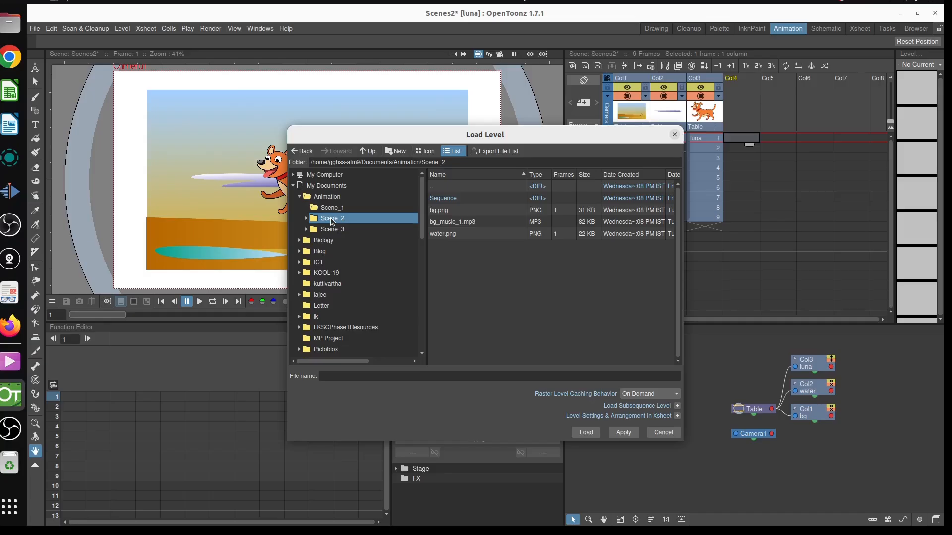
{"action": "left_click", "coordinate": [462, 223]}
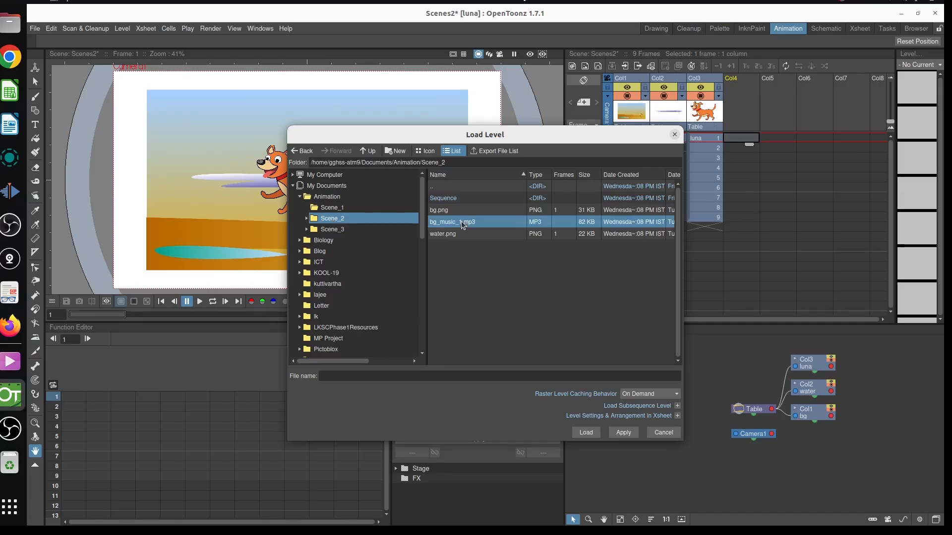
{"action": "left_click", "coordinate": [583, 433]}
{"action": "left_click", "coordinate": [481, 265]}
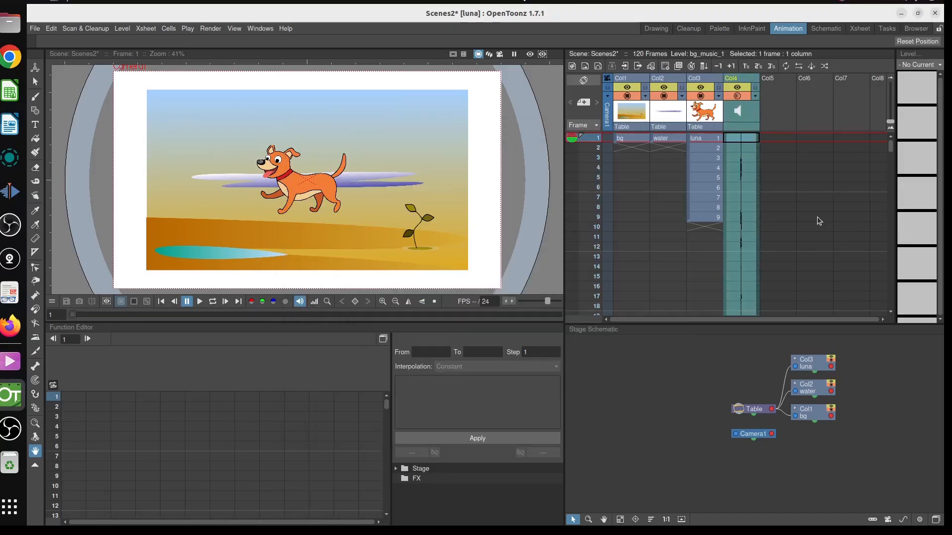
Step: Check where the music column ends and repeat the bg cell up to frame 120
{"action": "scroll", "coordinate": [816, 216], "scroll_direction": "down", "scroll_amount": 10}
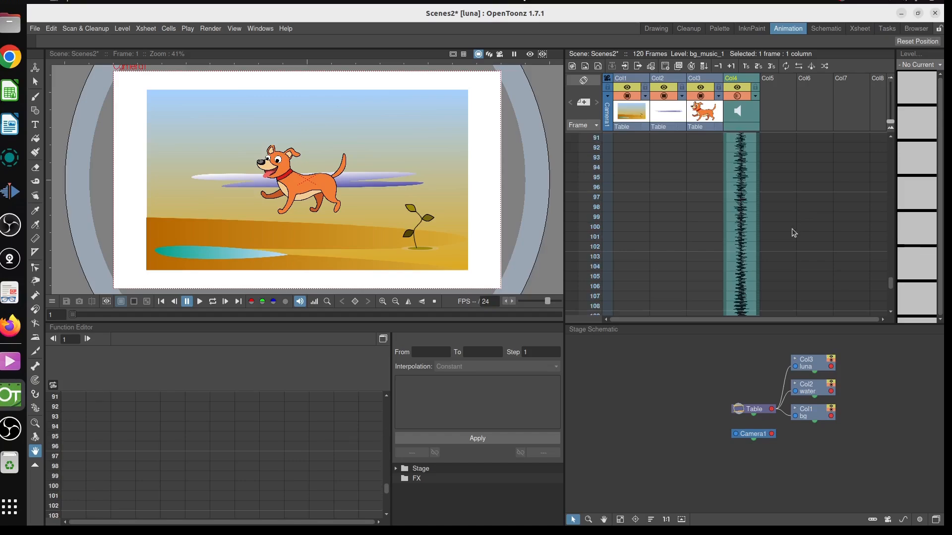
{"action": "scroll", "coordinate": [736, 262], "scroll_direction": "down", "scroll_amount": 2}
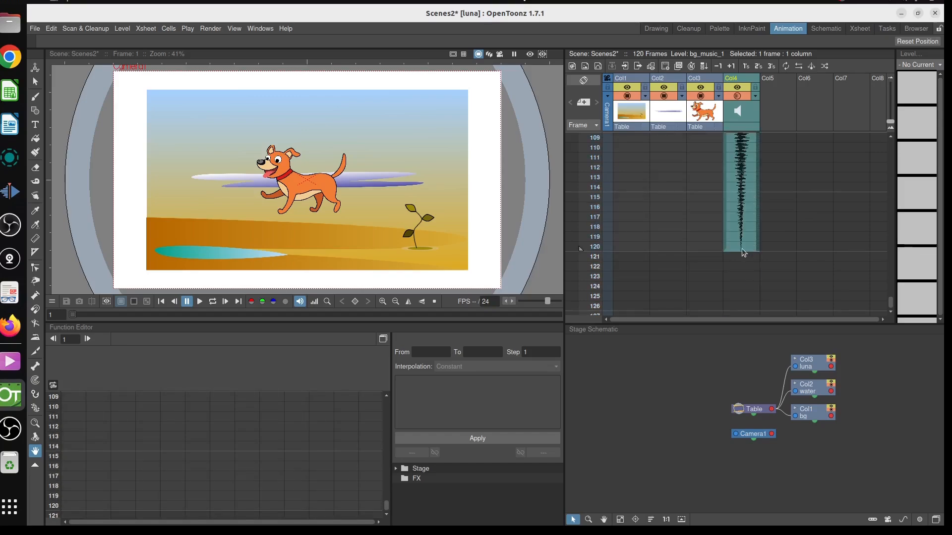
{"action": "scroll", "coordinate": [766, 215], "scroll_direction": "up", "scroll_amount": 3}
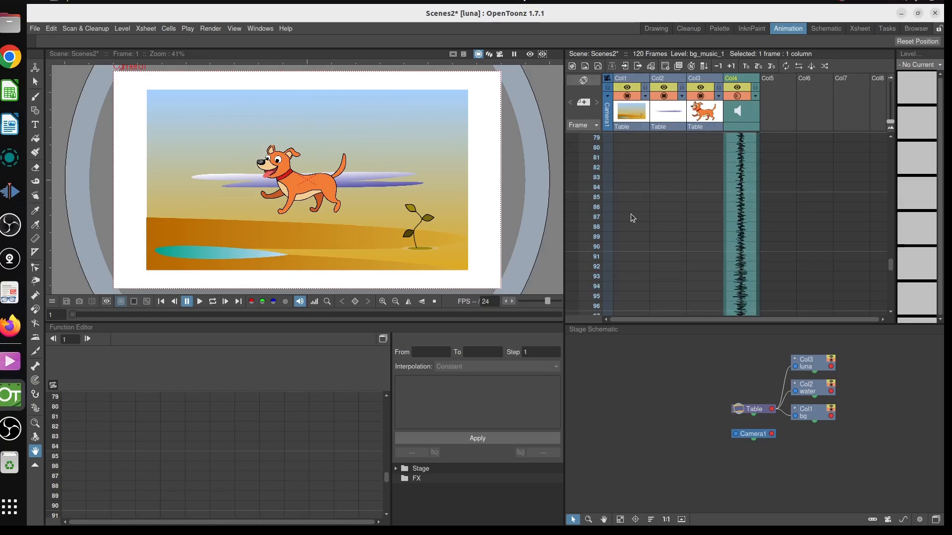
{"action": "scroll", "coordinate": [702, 215], "scroll_direction": "up", "scroll_amount": 10}
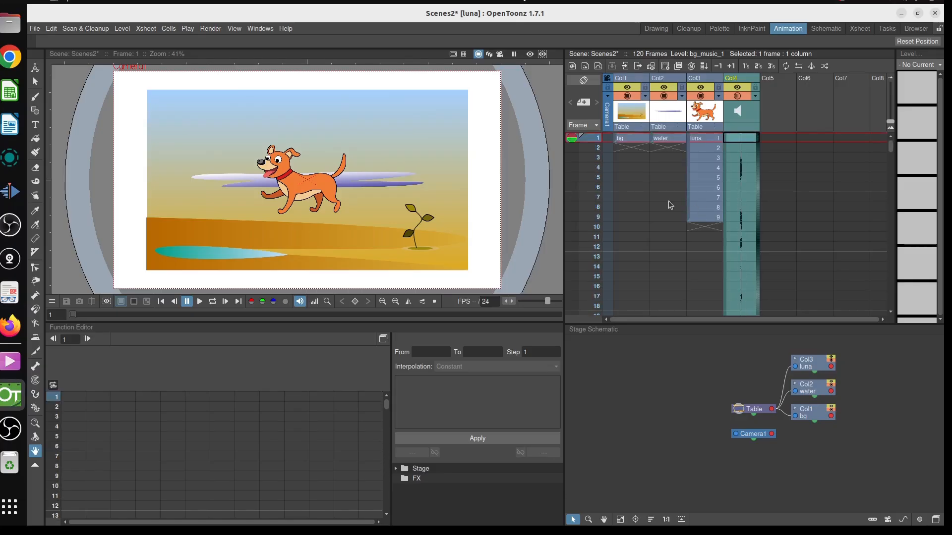
{"action": "left_click", "coordinate": [637, 140]}
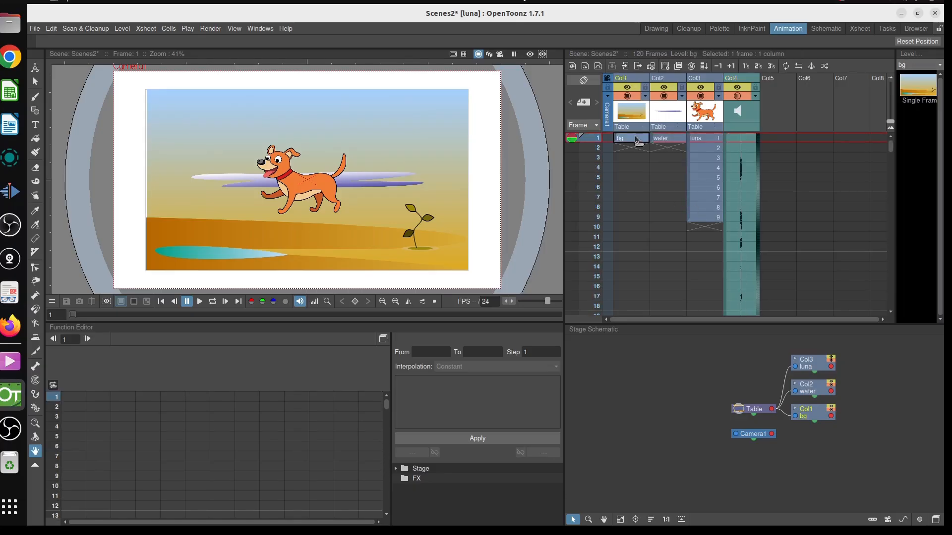
{"action": "left_click", "coordinate": [787, 67]}
{"action": "left_click_drag", "start_coordinate": [520, 187], "coordinate": [542, 188]}
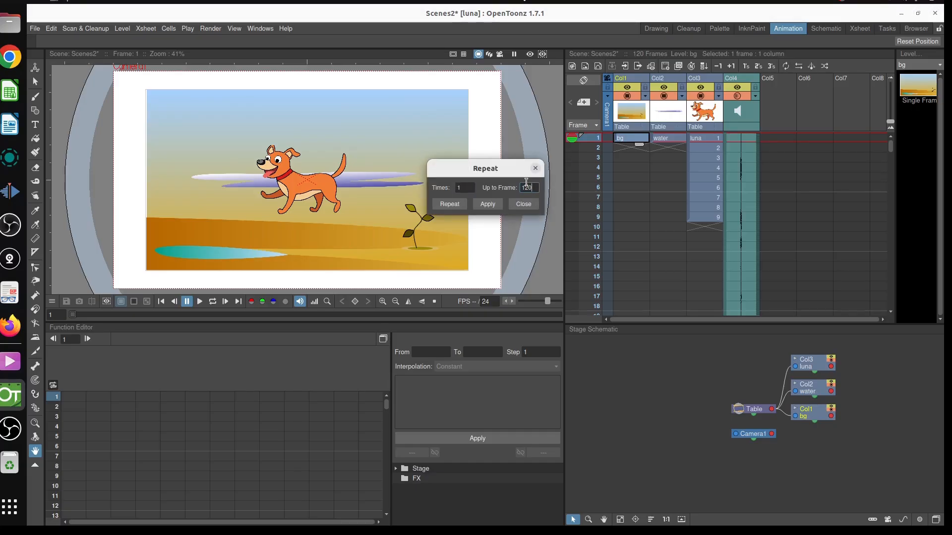
{"action": "type", "text": "120"}
{"action": "left_click", "coordinate": [450, 204]}
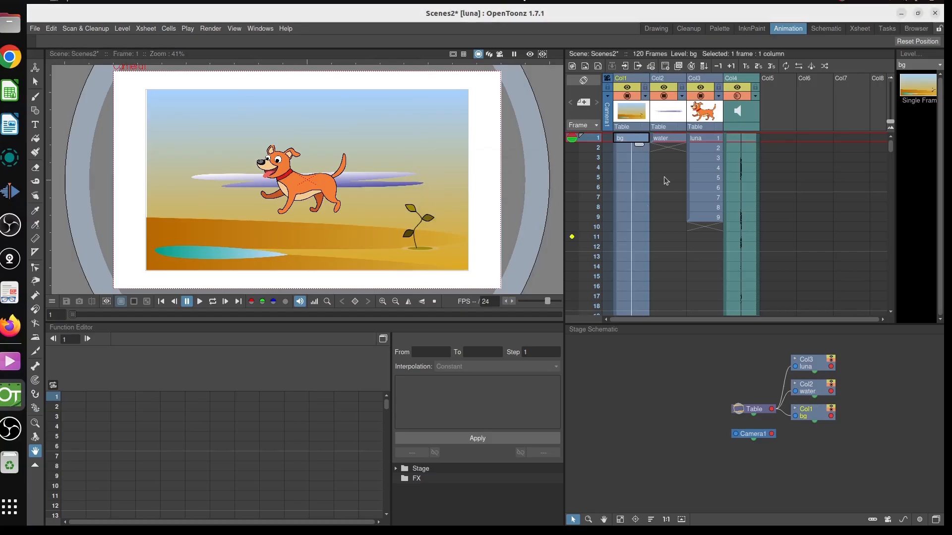
Step: Repeat the water cell in the second column up to frame 120
{"action": "left_click", "coordinate": [669, 139]}
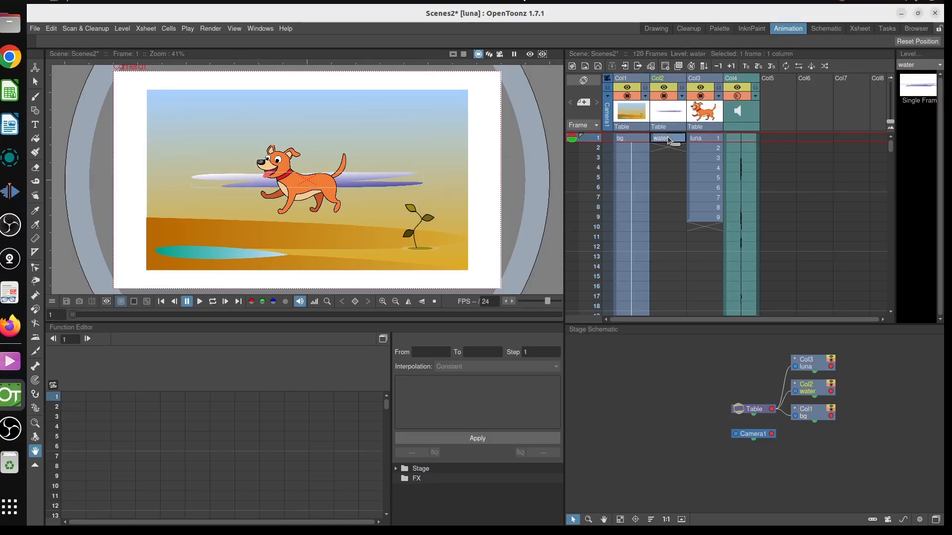
{"action": "left_click", "coordinate": [812, 66]}
{"action": "double_click", "coordinate": [520, 189]}
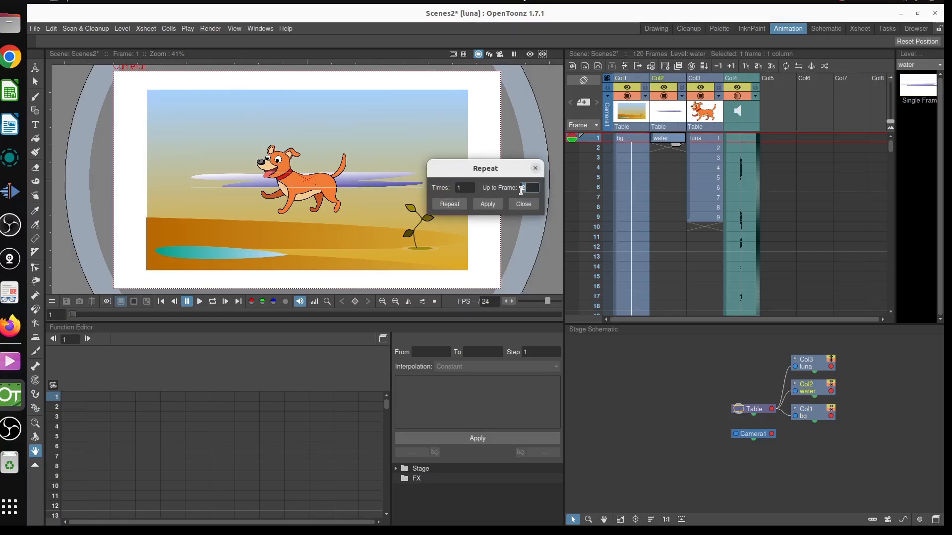
{"action": "type", "text": "120"}
{"action": "left_click", "coordinate": [449, 204]}
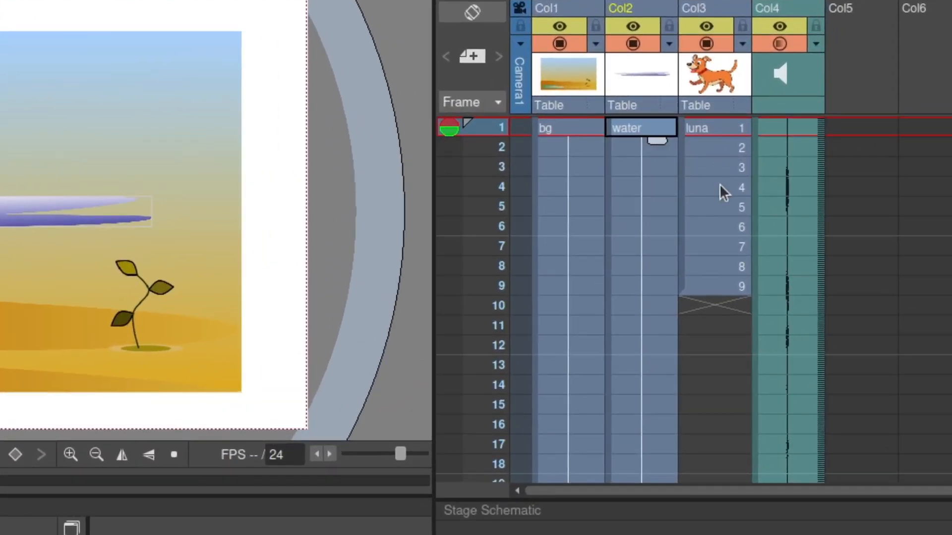
Step: Repeat the nine-frame luna sequence in the third column up to frame 120
{"action": "left_click", "coordinate": [725, 147]}
{"action": "left_click", "coordinate": [724, 128]}
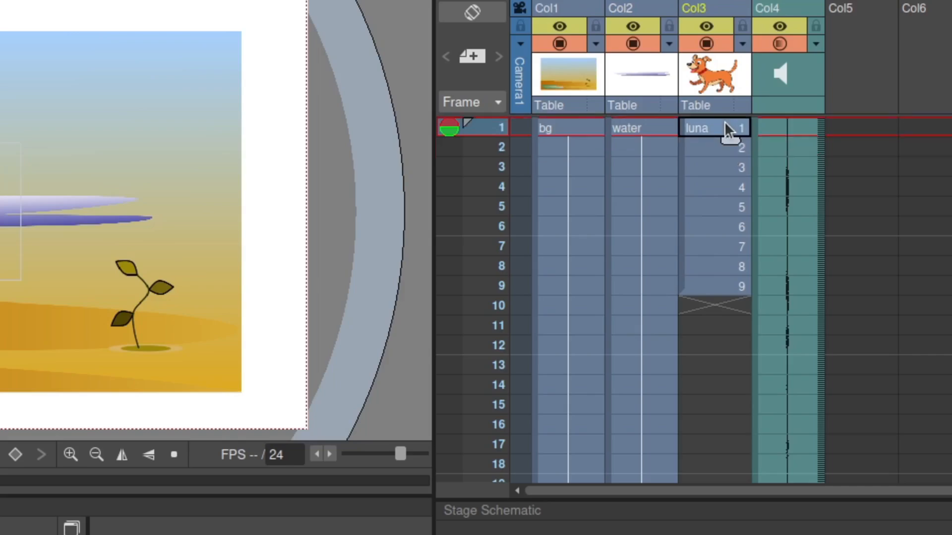
{"action": "left_click_drag", "start_coordinate": [724, 128], "coordinate": [722, 286]}
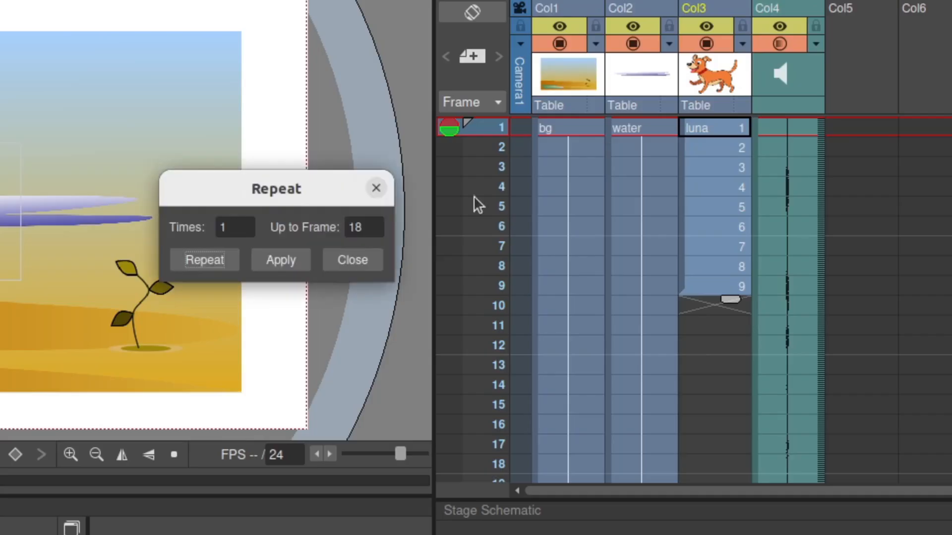
{"action": "left_click_drag", "start_coordinate": [375, 227], "coordinate": [335, 227]}
{"action": "type", "text": "120"}
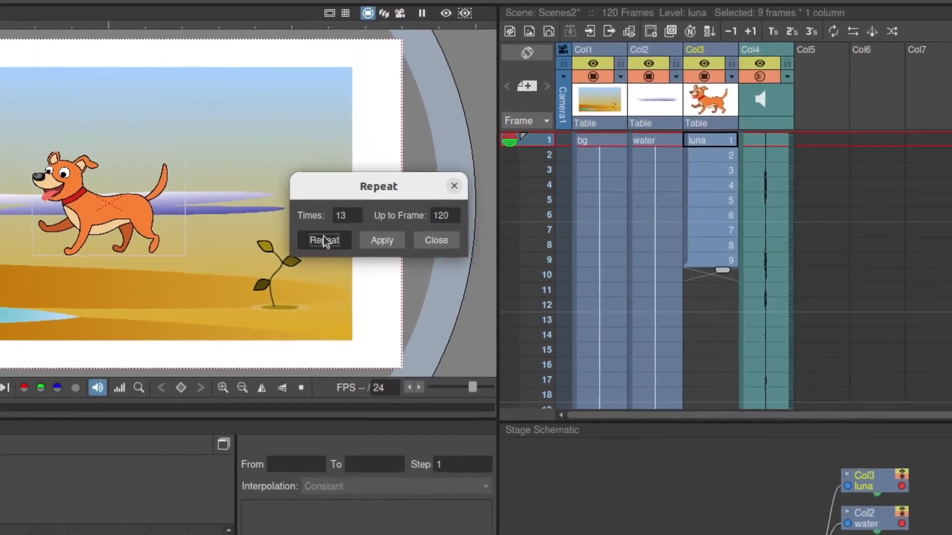
{"action": "left_click", "coordinate": [218, 258]}
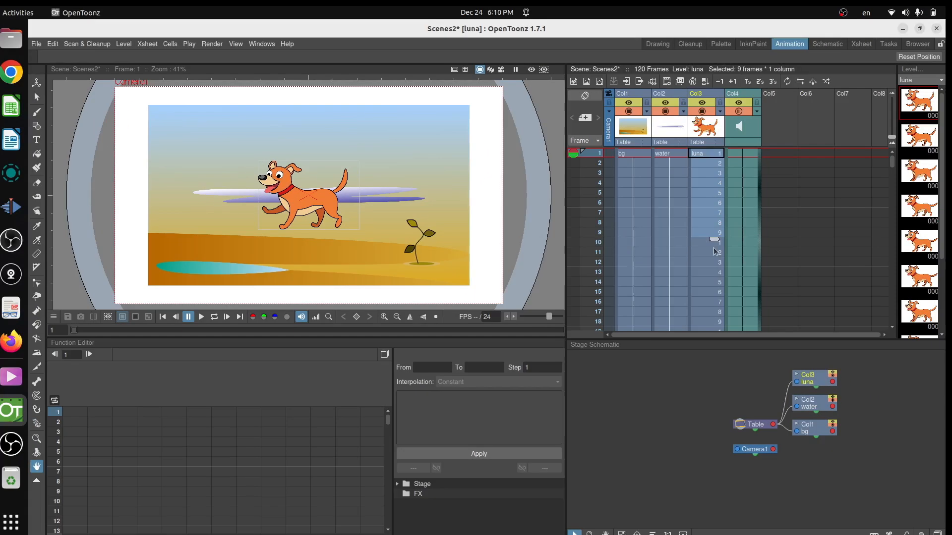
{"action": "scroll", "coordinate": [713, 260], "scroll_direction": "down", "scroll_amount": 20}
{"action": "scroll", "coordinate": [712, 252], "scroll_direction": "up", "scroll_amount": 20}
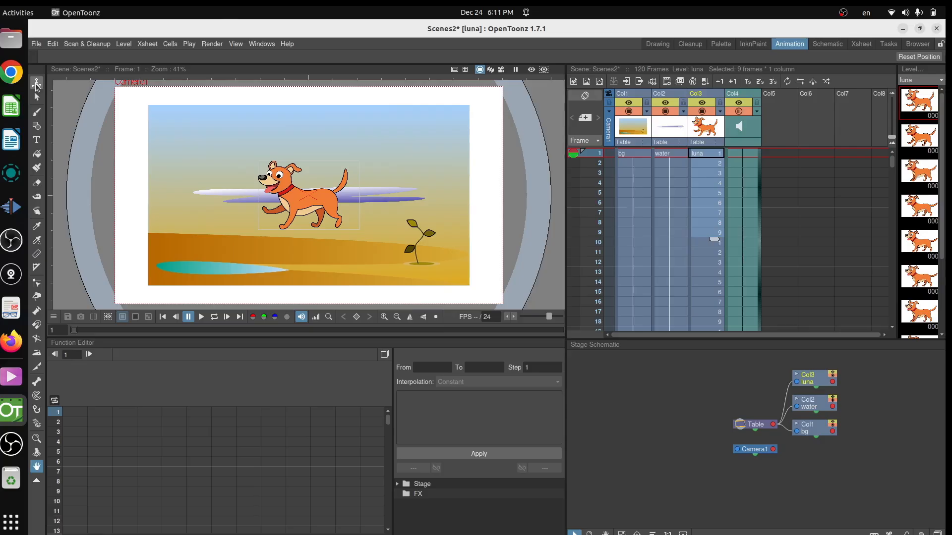
Step: At frame 1, scale the dog down and place it on the ground at about X -4.7 mm, Y -59.8 mm
{"action": "left_click", "coordinate": [36, 85]}
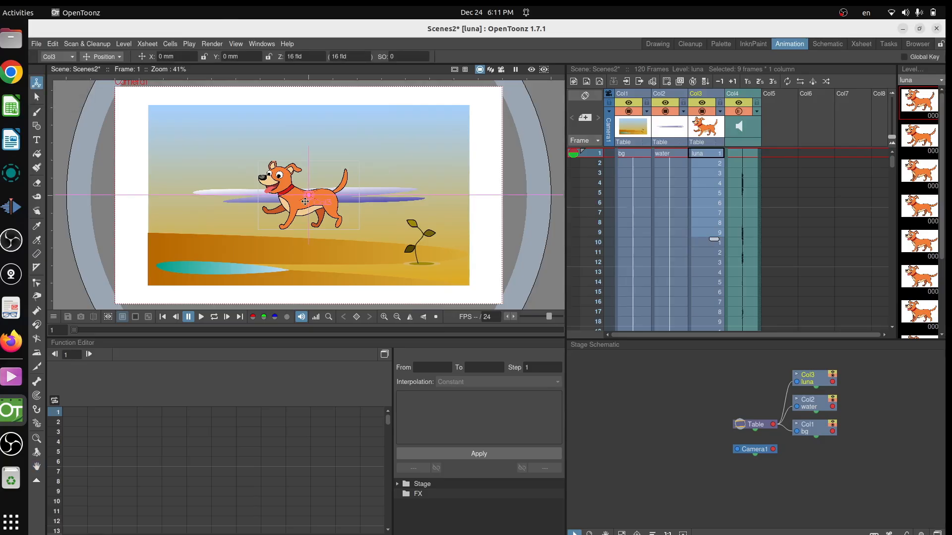
{"action": "left_click_drag", "start_coordinate": [312, 194], "coordinate": [300, 240]}
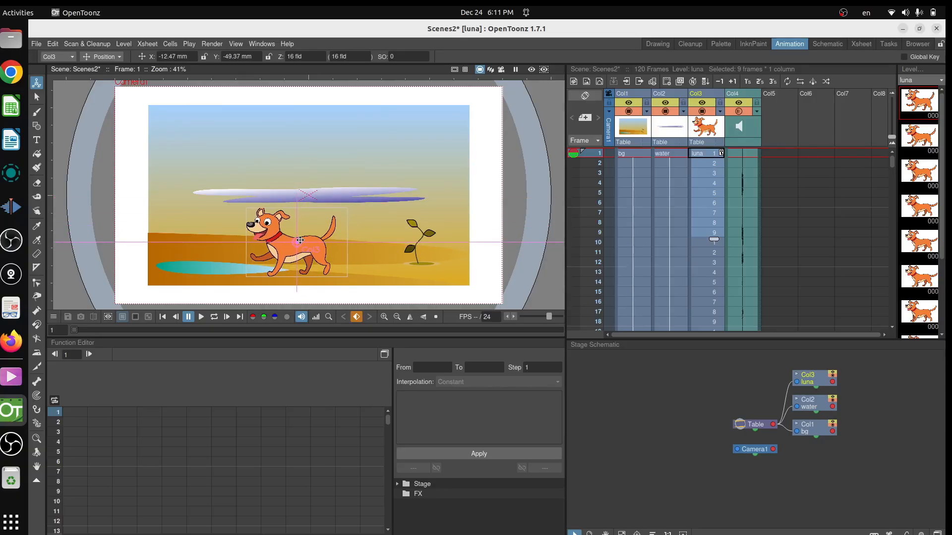
{"action": "left_click", "coordinate": [101, 57]}
{"action": "left_click", "coordinate": [102, 94]}
{"action": "left_click_drag", "start_coordinate": [328, 230], "coordinate": [320, 246]}
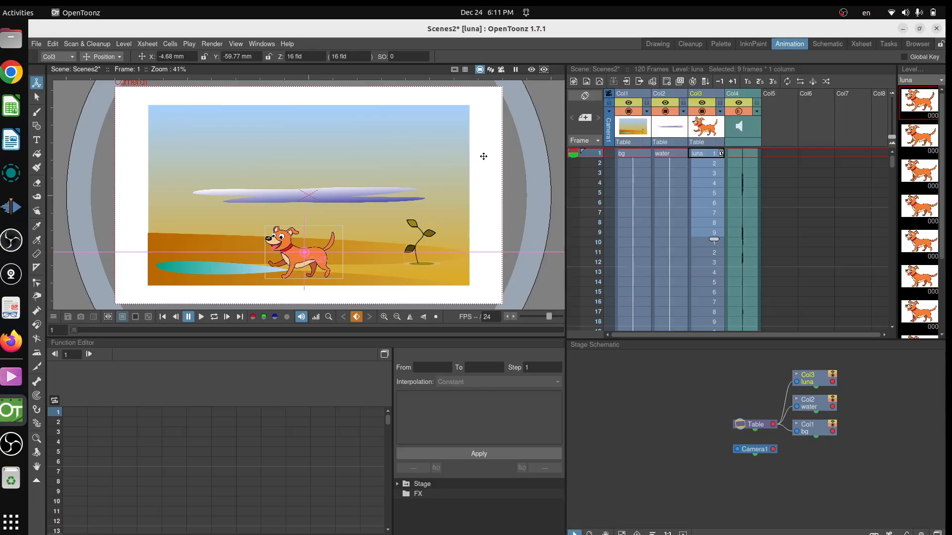
{"action": "left_click", "coordinate": [501, 69]}
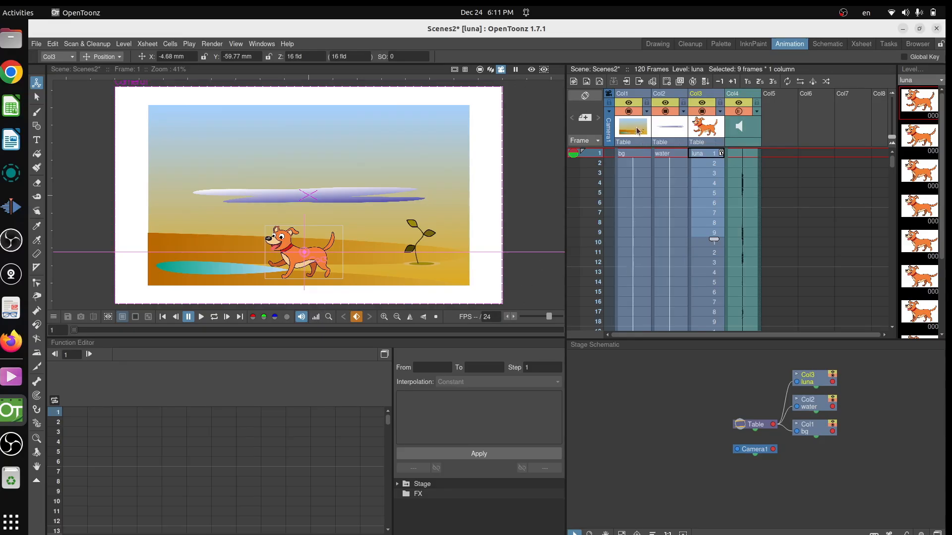
{"action": "left_click", "coordinate": [480, 71]}
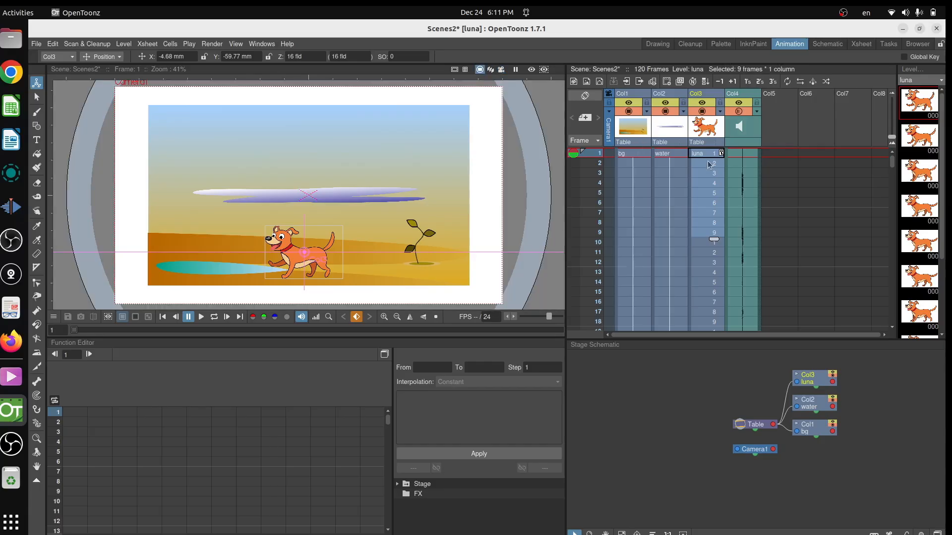
Step: Scale the bg level at frame 1 uniformly to about 121% so it fills the camera frame
{"action": "left_click", "coordinate": [635, 155]}
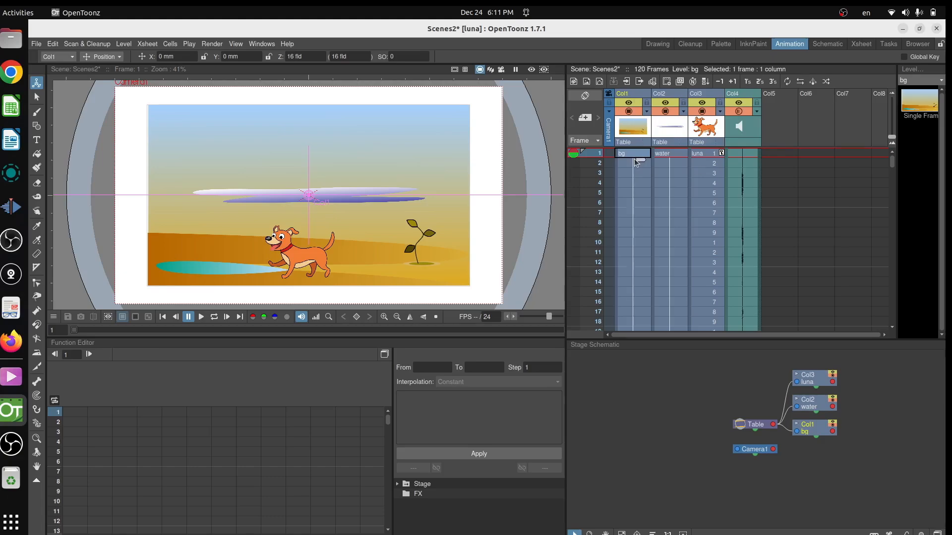
{"action": "left_click", "coordinate": [114, 58]}
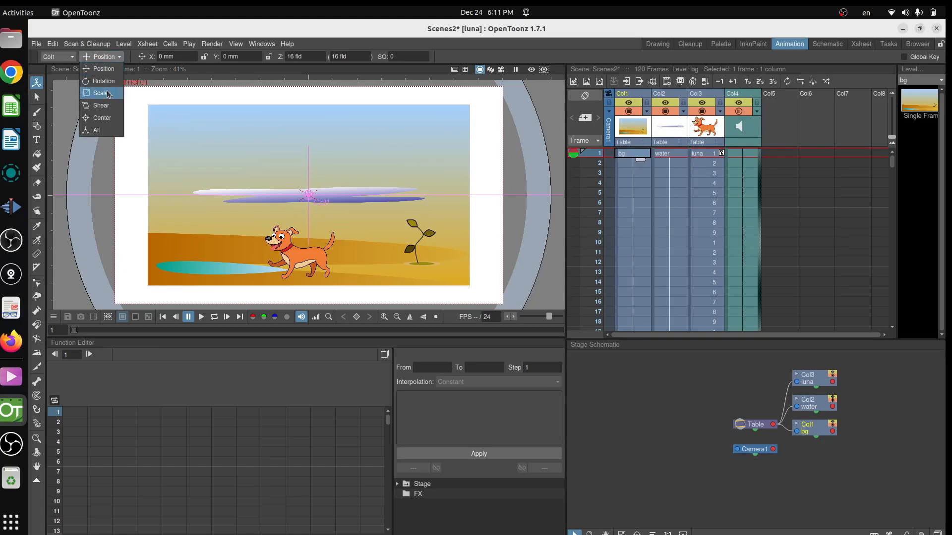
{"action": "left_click", "coordinate": [102, 94]}
{"action": "left_click_drag", "start_coordinate": [184, 142], "coordinate": [165, 126]}
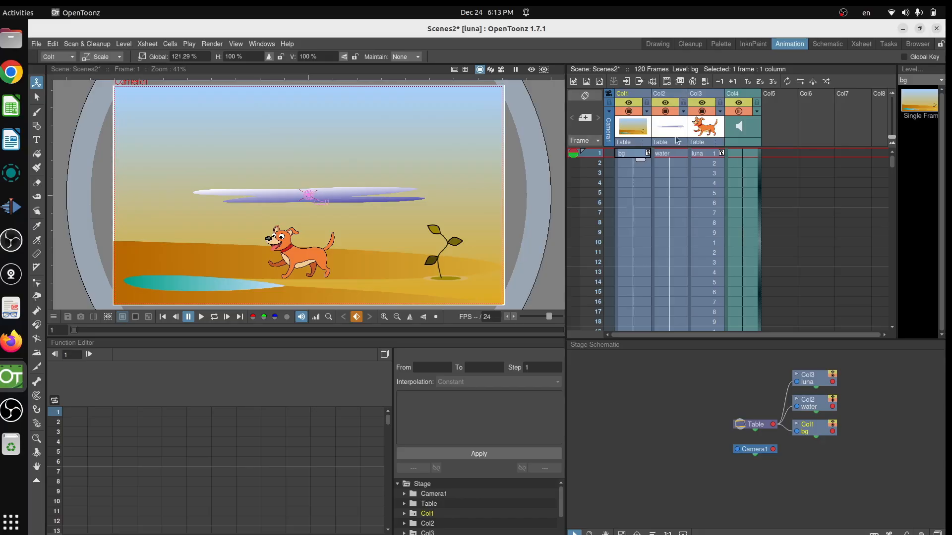
Step: At frame 1, shrink the water and move it over the pond to about X -80 mm, Y -95 mm
{"action": "left_click", "coordinate": [678, 155]}
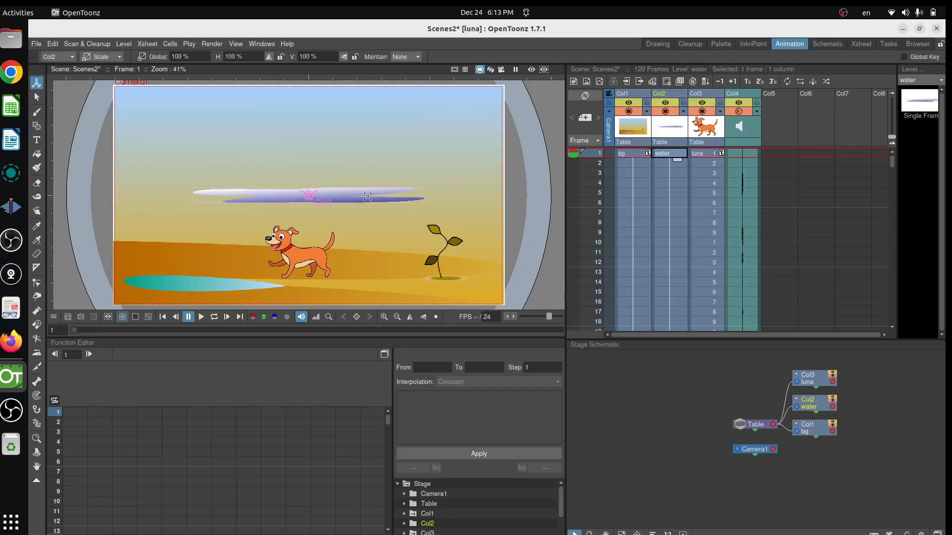
{"action": "left_click", "coordinate": [114, 57]}
{"action": "left_click", "coordinate": [103, 69]}
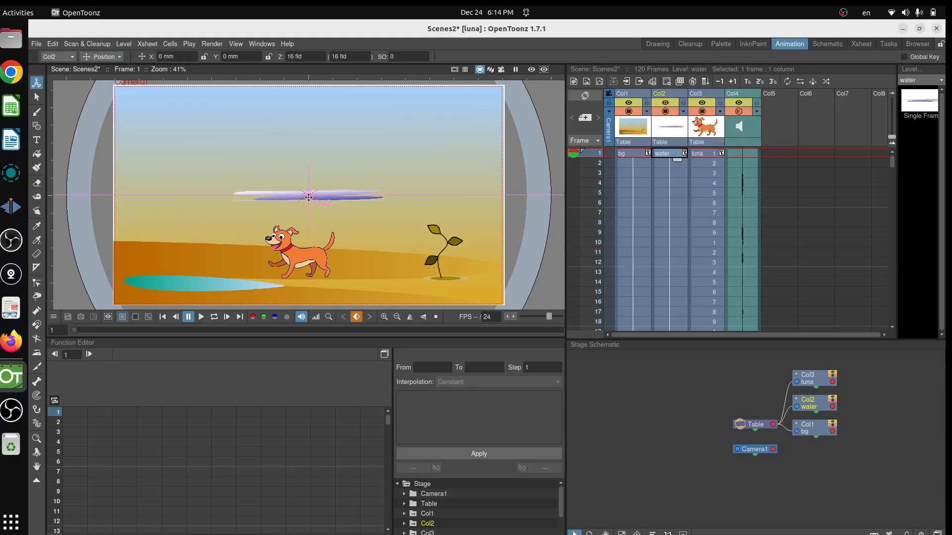
{"action": "left_click_drag", "start_coordinate": [309, 196], "coordinate": [232, 287]}
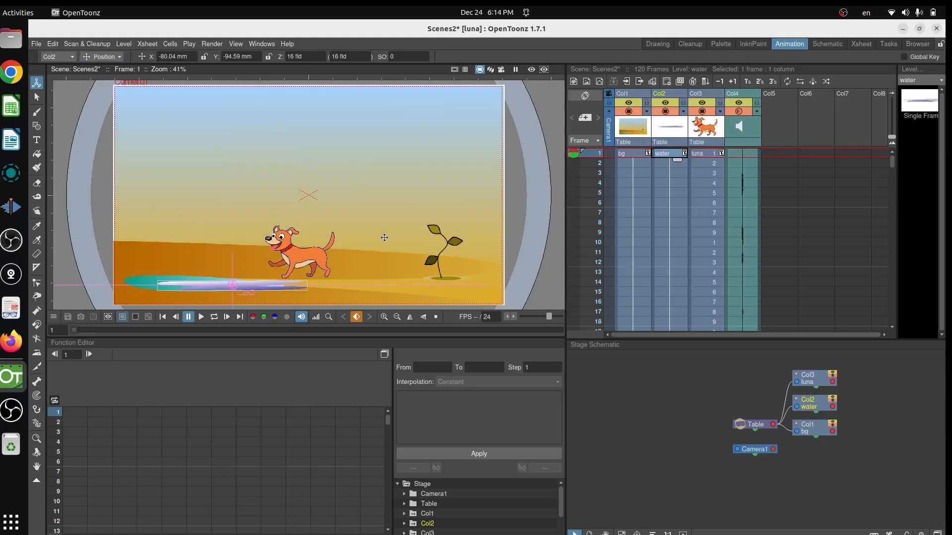
Step: Shift the dog at frame 1 onto the edge of the water, to about X -13.5 mm, Y -69 mm
{"action": "left_click", "coordinate": [710, 154]}
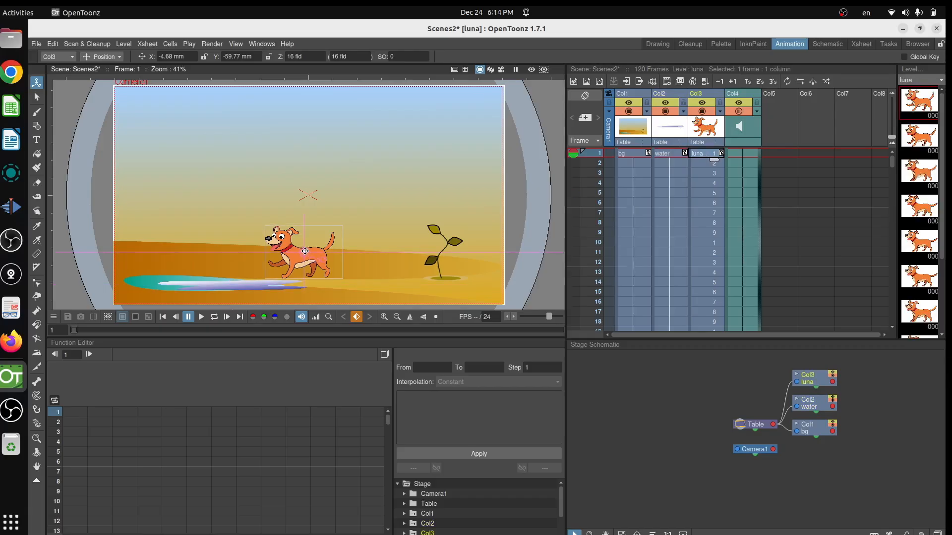
{"action": "left_click_drag", "start_coordinate": [305, 251], "coordinate": [296, 260]}
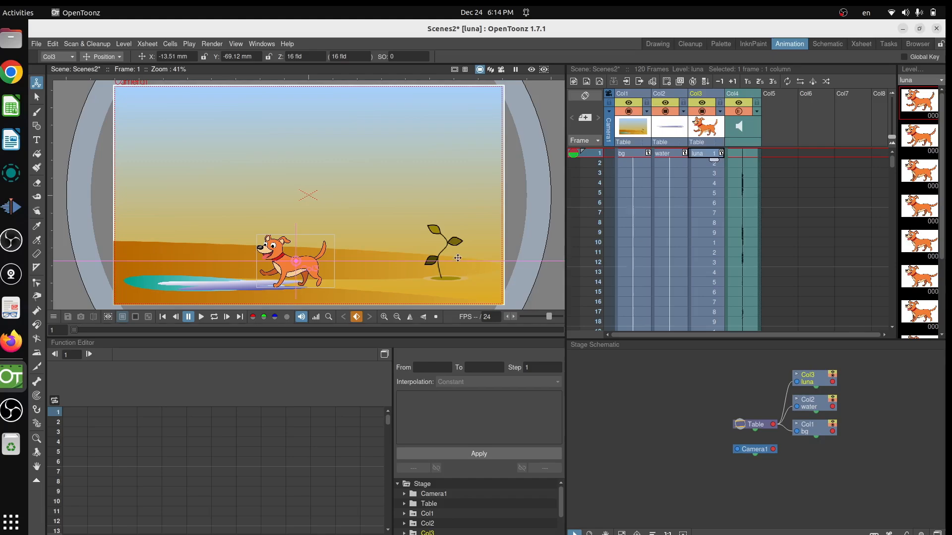
Step: At frame 120, move the water along the ground towards the plant and enlarge it with the Scale mode
{"action": "scroll", "coordinate": [687, 213], "scroll_direction": "down", "scroll_amount": 10}
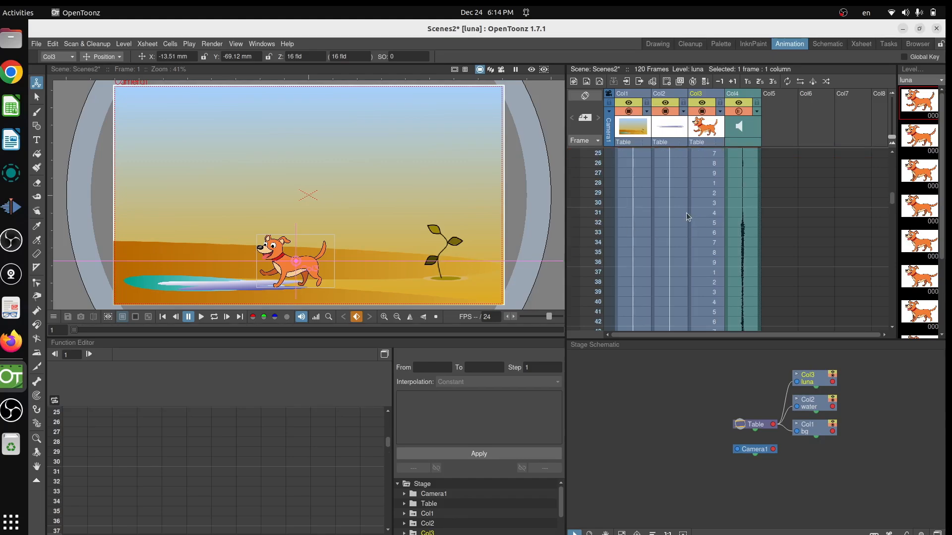
{"action": "scroll", "coordinate": [682, 213], "scroll_direction": "down", "scroll_amount": 9}
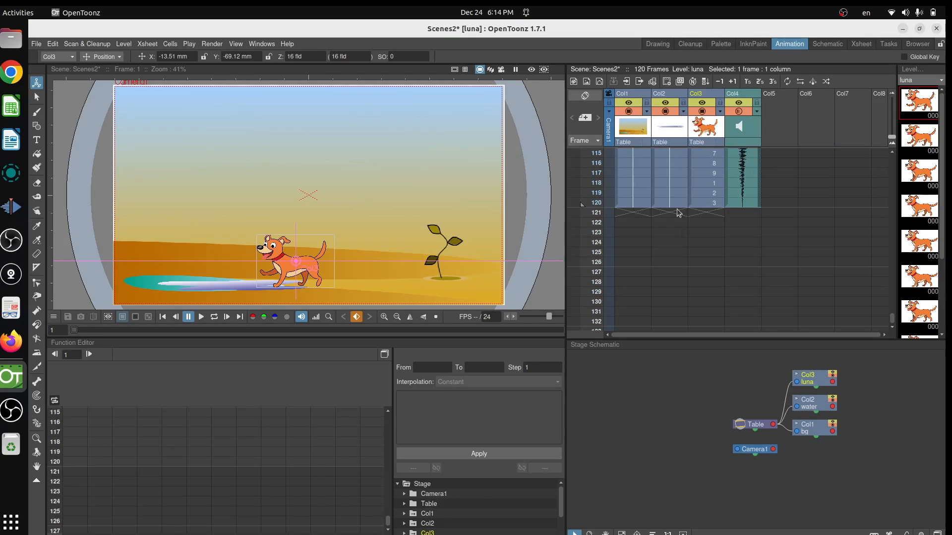
{"action": "left_click", "coordinate": [674, 203]}
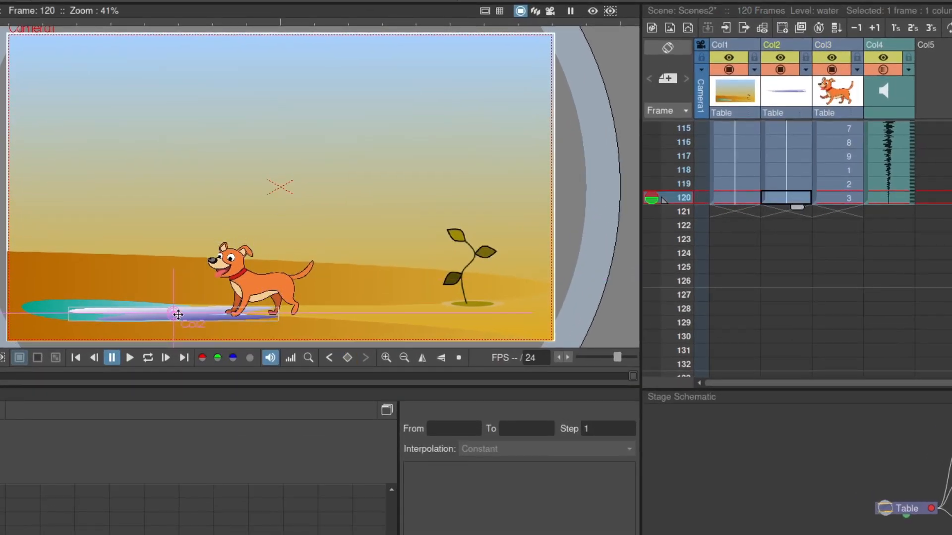
{"action": "left_click_drag", "start_coordinate": [182, 314], "coordinate": [335, 306]}
{"action": "left_click", "coordinate": [7, 2]}
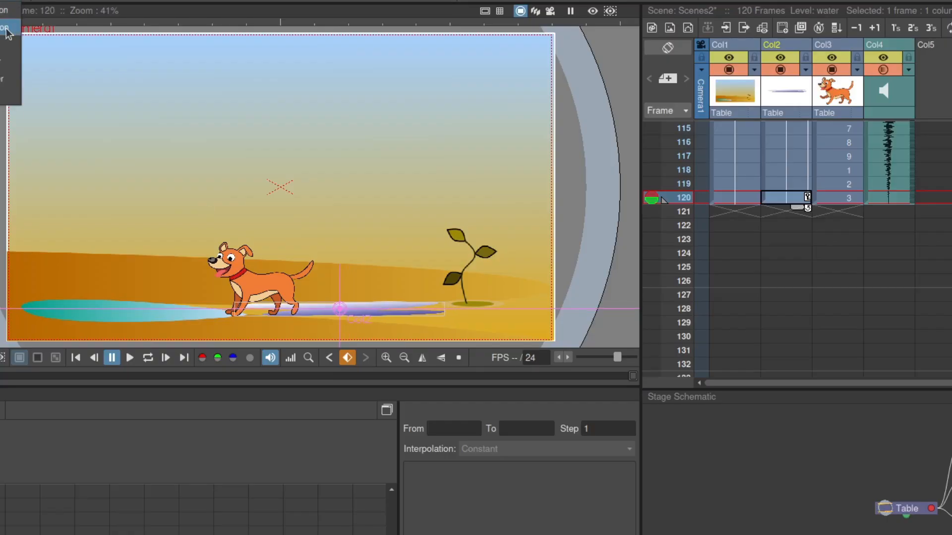
{"action": "left_click", "coordinate": [6, 45]}
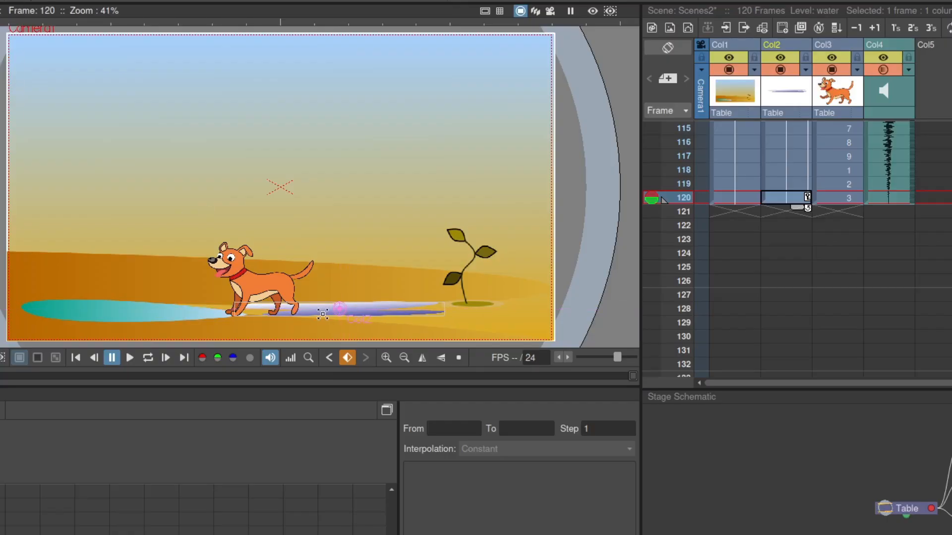
{"action": "left_click_drag", "start_coordinate": [322, 315], "coordinate": [313, 316]}
Step: Move the dog horizontally to the plant at frame 120 and play back the animation
{"action": "left_click", "coordinate": [837, 198]}
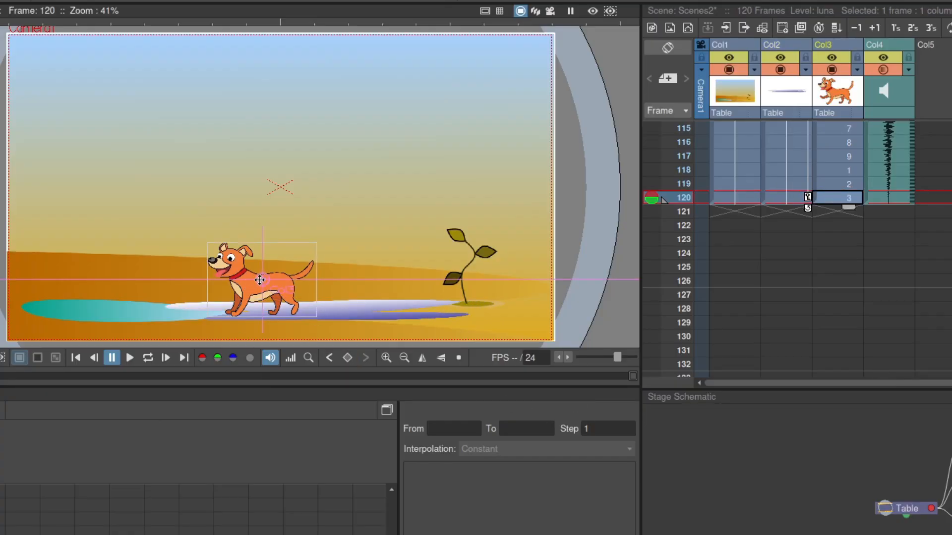
{"action": "left_click_drag", "start_coordinate": [259, 280], "coordinate": [451, 281]}
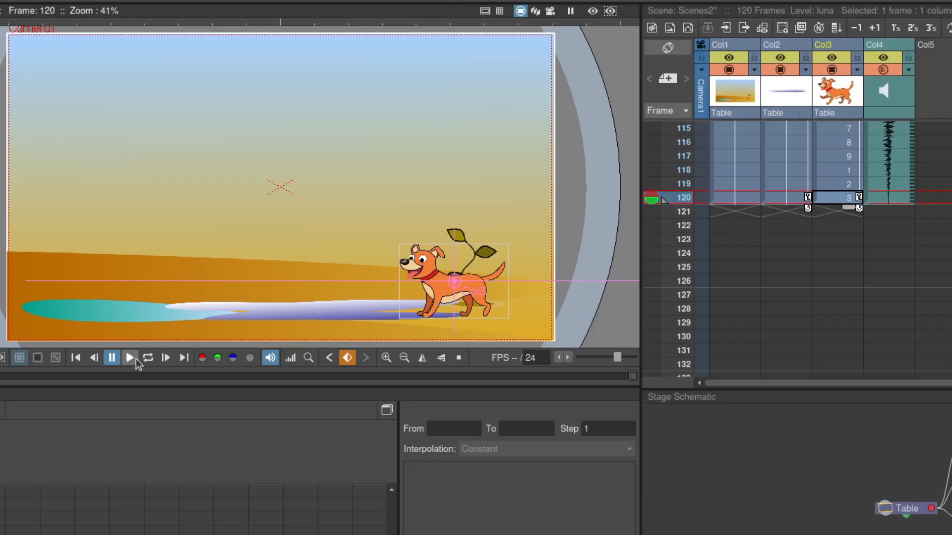
{"action": "left_click", "coordinate": [132, 361]}
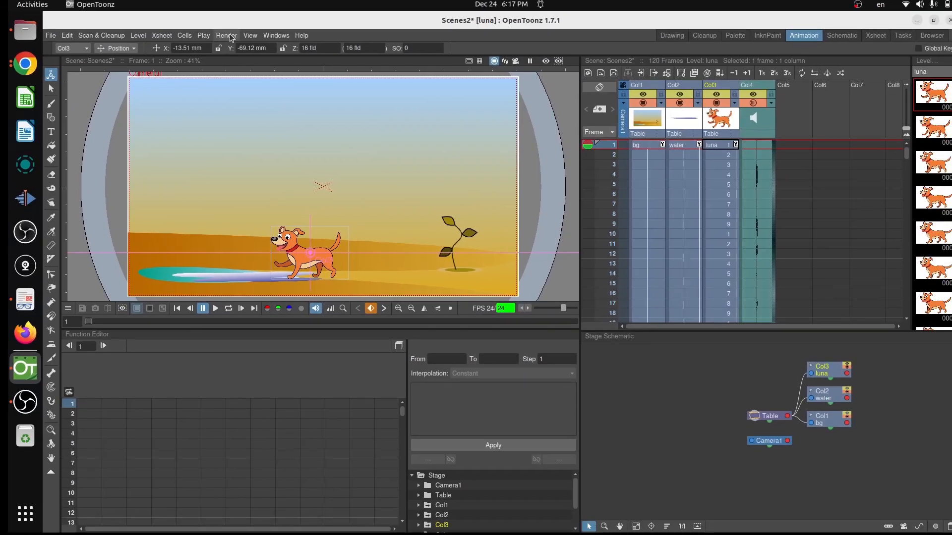
Step: Export the scene with Fast Render to MP4
{"action": "left_click", "coordinate": [228, 36]}
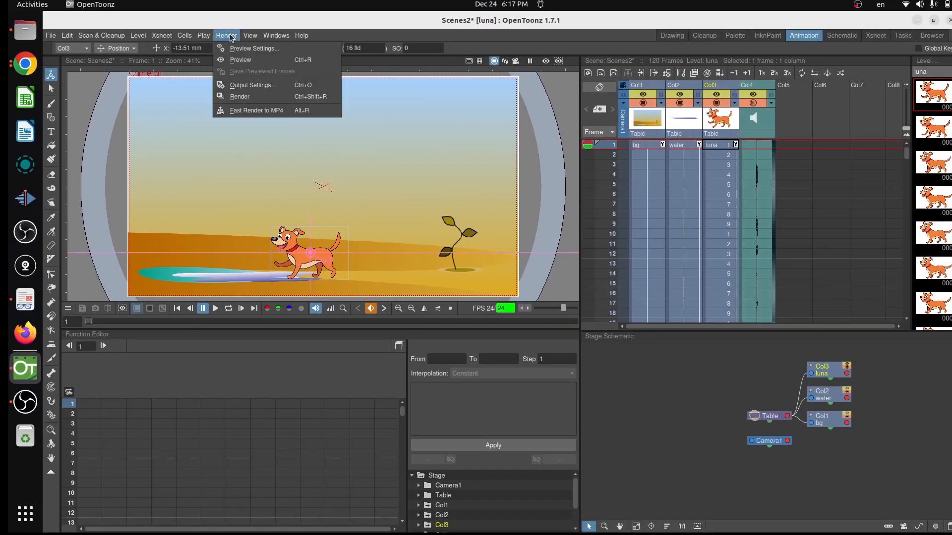
{"action": "left_click", "coordinate": [271, 110]}
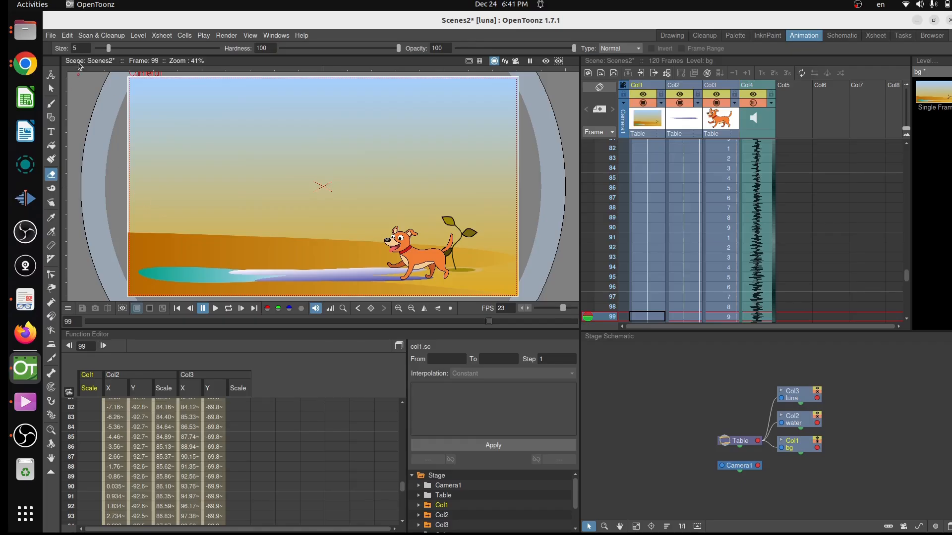
Step: Start a new scene, saving all changes to the current Scenes2 scene
{"action": "left_click", "coordinate": [51, 35]}
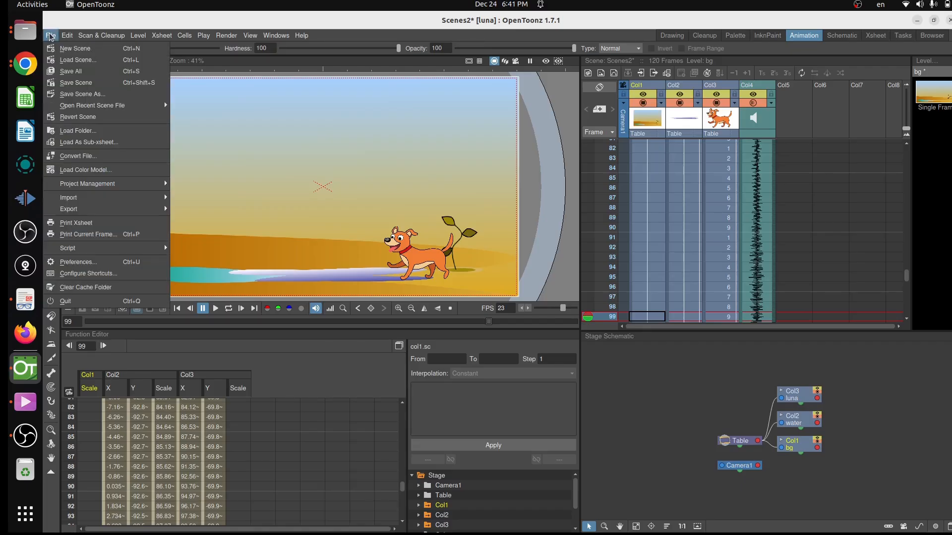
{"action": "left_click", "coordinate": [67, 52]}
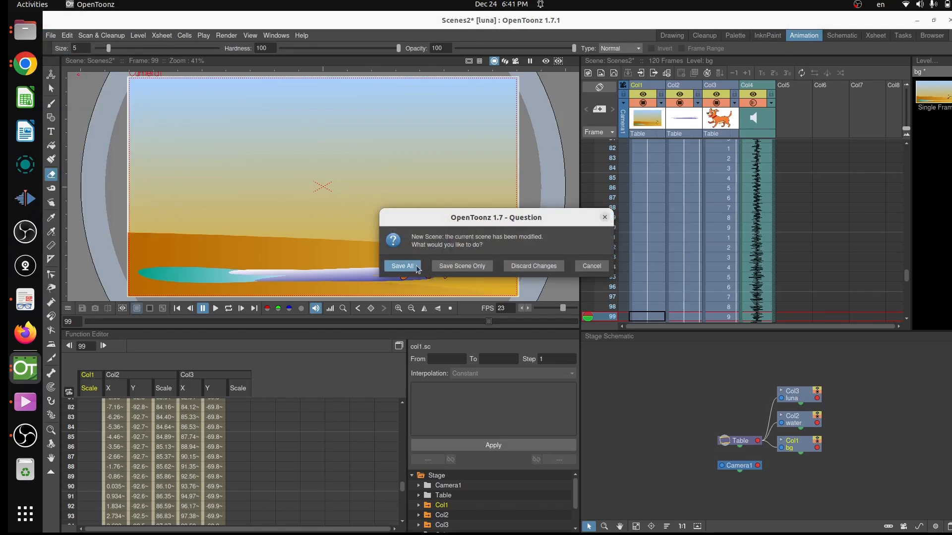
{"action": "left_click", "coordinate": [401, 270]}
{"action": "key", "text": "space"}
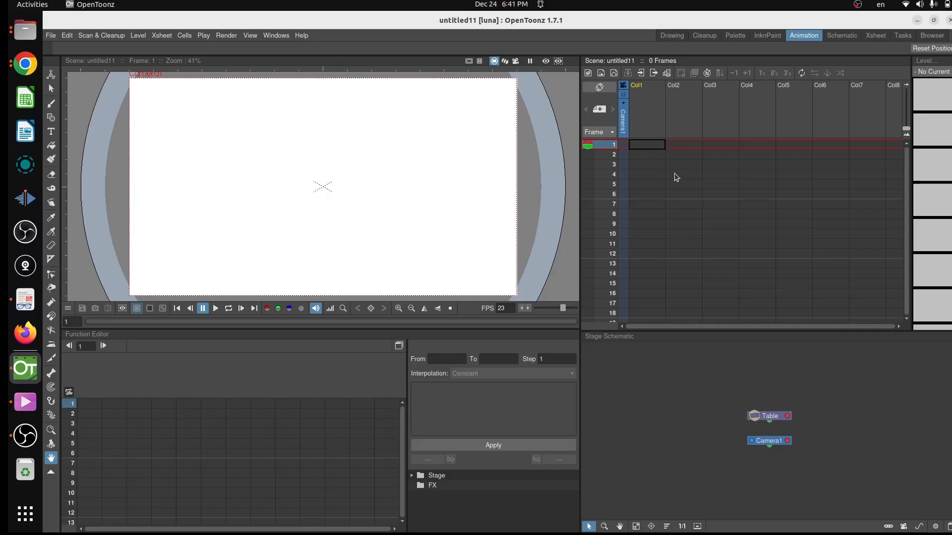
{"action": "left_click", "coordinate": [935, 37]}
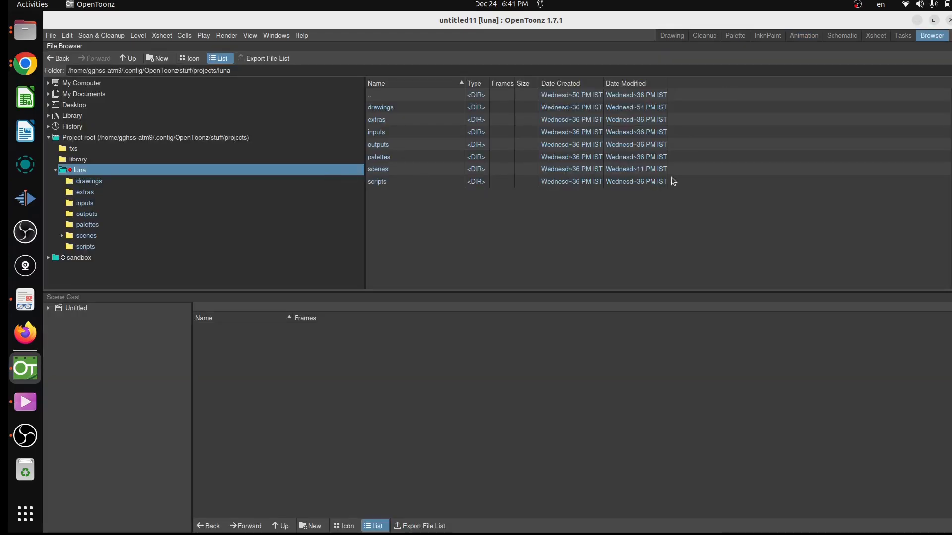
{"action": "left_click", "coordinate": [804, 35]}
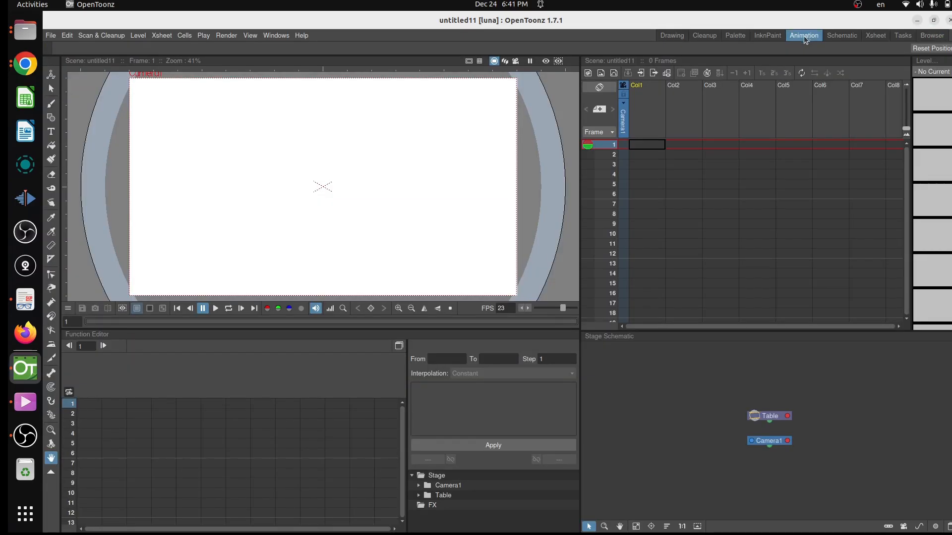
Step: Load the Gemini_Generated_Image background from the Scene_3 folder into frame 1 of column 1 and switch the viewer to camera view
{"action": "right_click", "coordinate": [647, 145]}
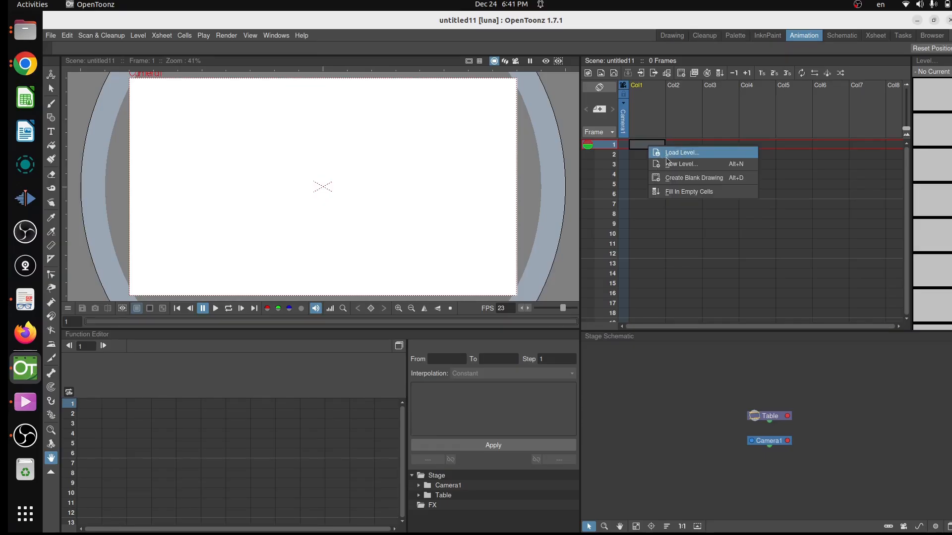
{"action": "left_click", "coordinate": [665, 157]}
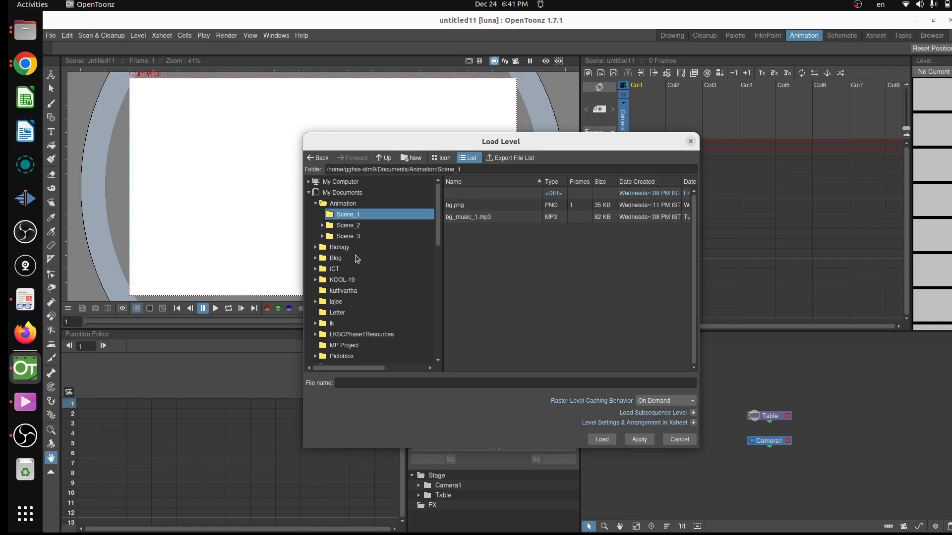
{"action": "left_click", "coordinate": [348, 237]}
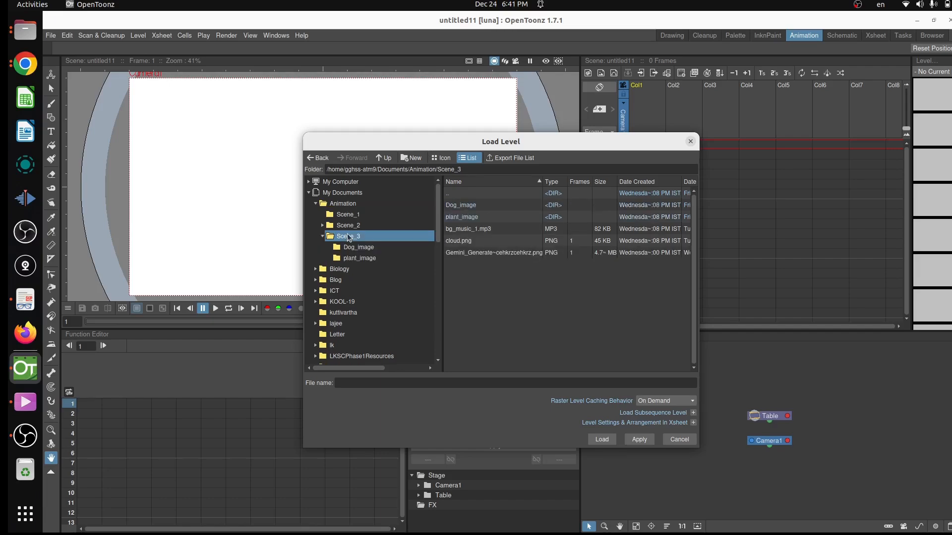
{"action": "left_click", "coordinate": [516, 252]}
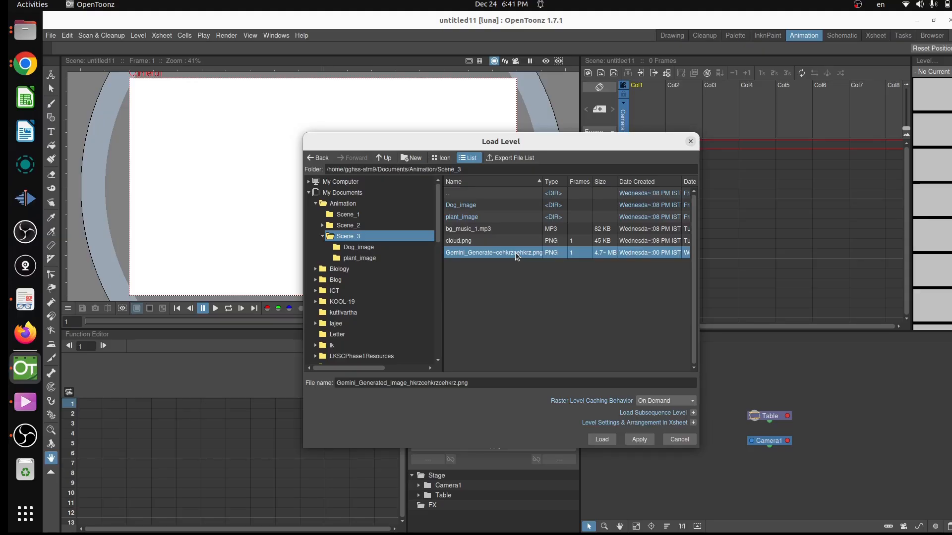
{"action": "left_click", "coordinate": [602, 440]}
{"action": "left_click", "coordinate": [487, 271]}
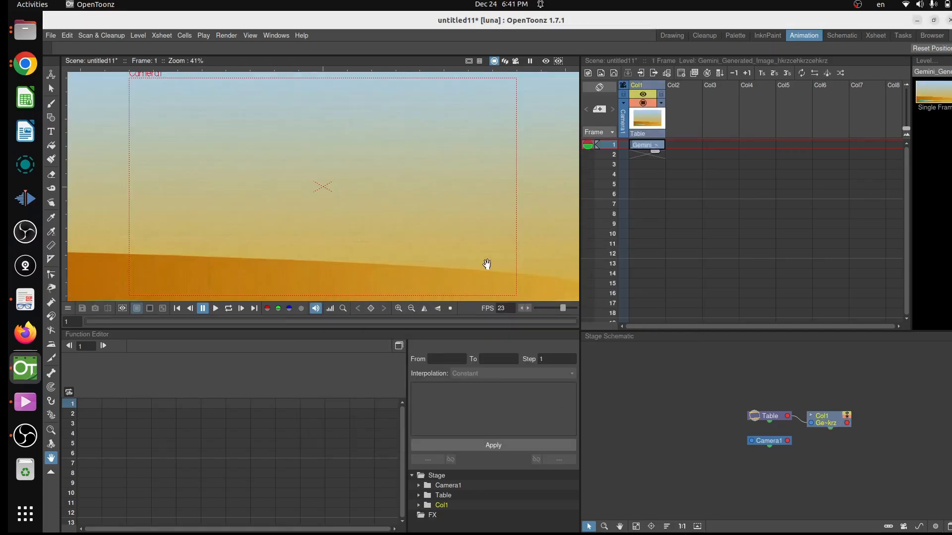
{"action": "scroll", "coordinate": [487, 264], "scroll_direction": "down", "scroll_amount": 4}
{"action": "left_click", "coordinate": [516, 60]}
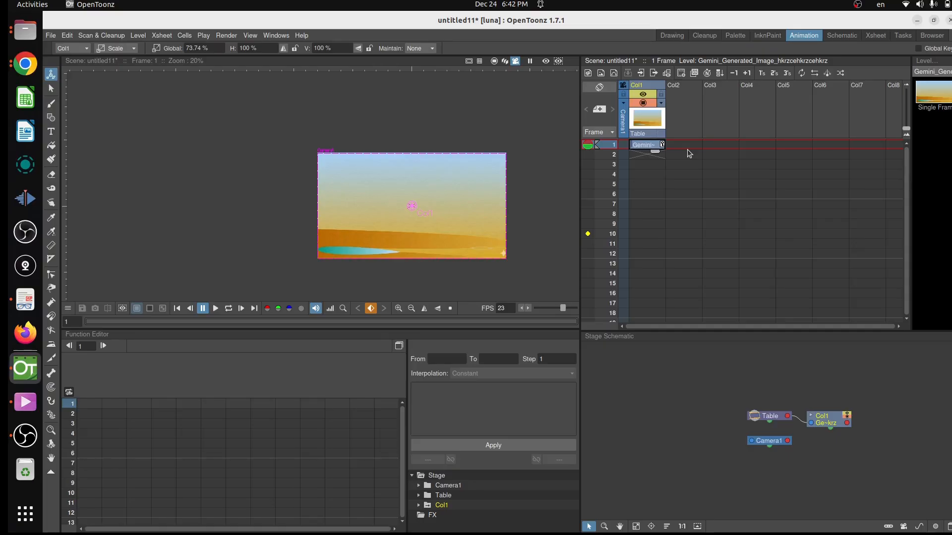
Step: Load the plnt_.png sequence from Scene_3's plant_image folder into frame 1 of column 2
{"action": "right_click", "coordinate": [687, 150]}
{"action": "left_click", "coordinate": [704, 150]}
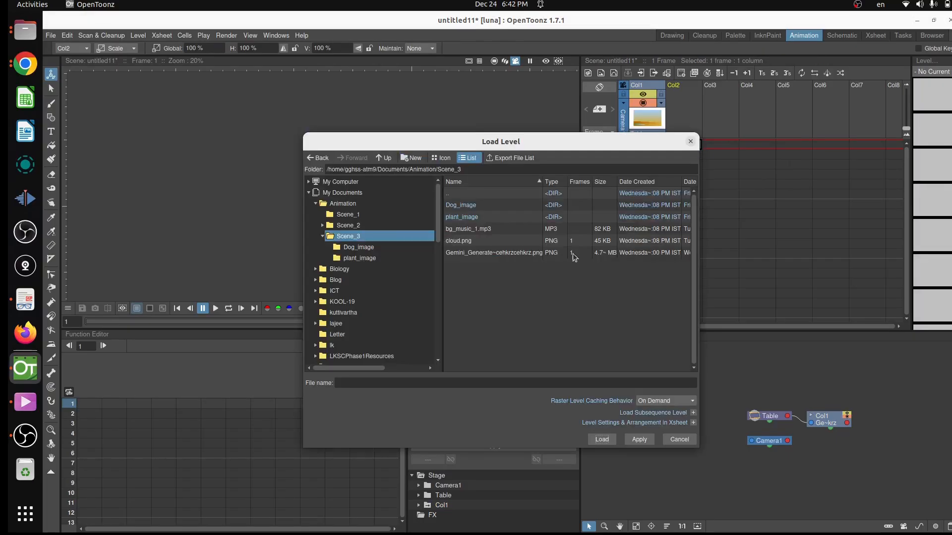
{"action": "double_click", "coordinate": [473, 216]}
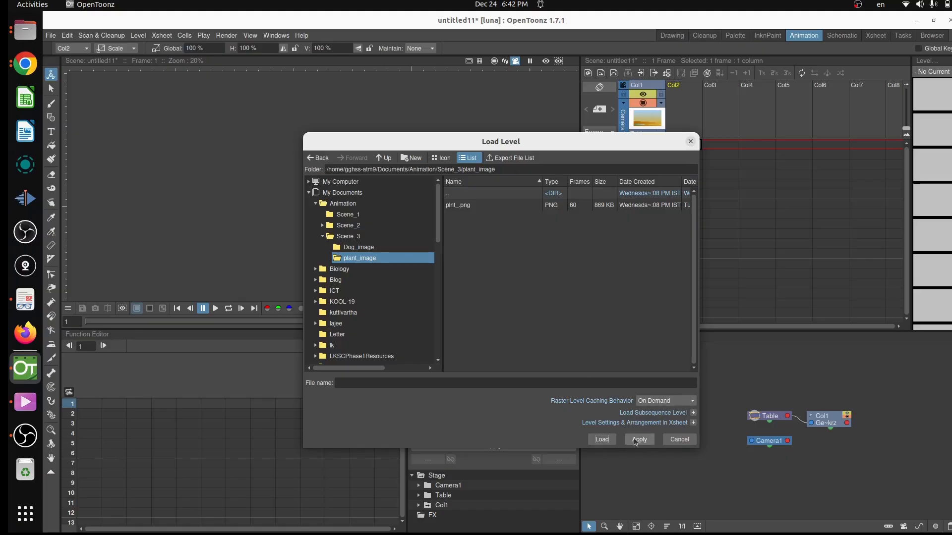
{"action": "left_click", "coordinate": [466, 206]}
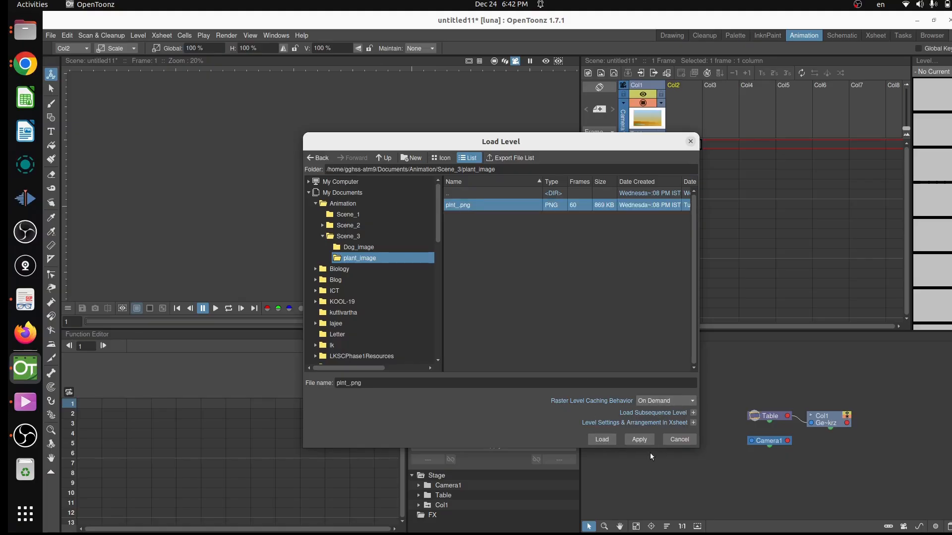
{"action": "left_click", "coordinate": [602, 439]}
{"action": "left_click", "coordinate": [496, 272]}
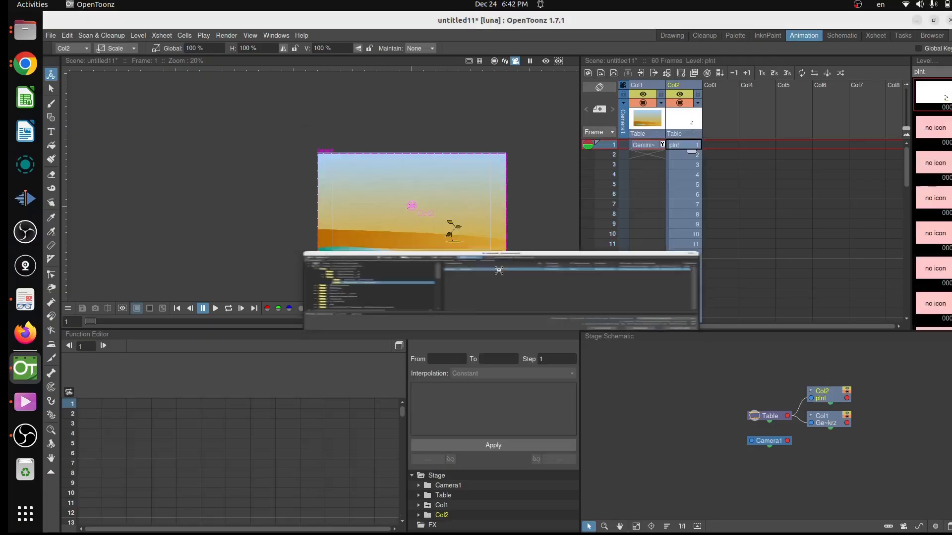
Step: Load the luna_.png dog sequence from Scene_3's Dog_image folder into frame 1 of column 3
{"action": "left_click", "coordinate": [721, 145]}
{"action": "right_click", "coordinate": [722, 144]}
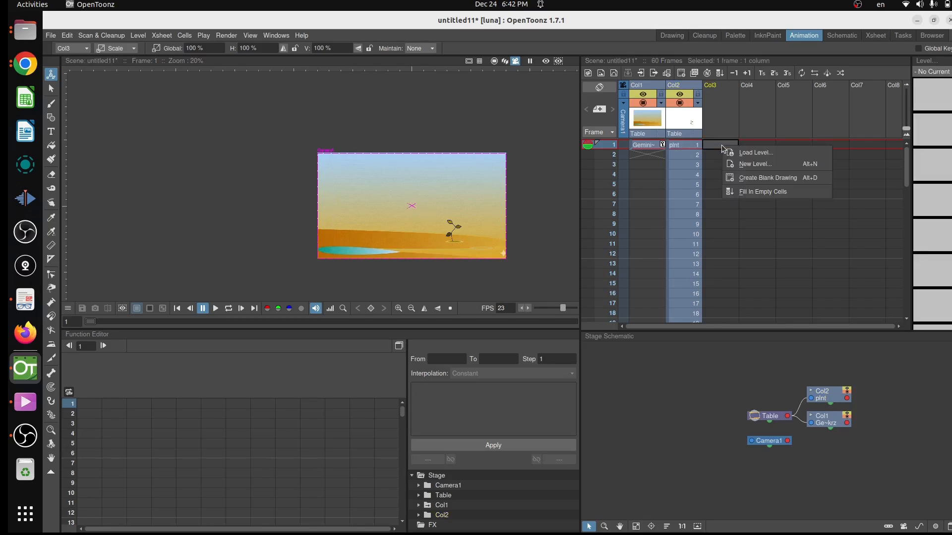
{"action": "left_click", "coordinate": [751, 153]}
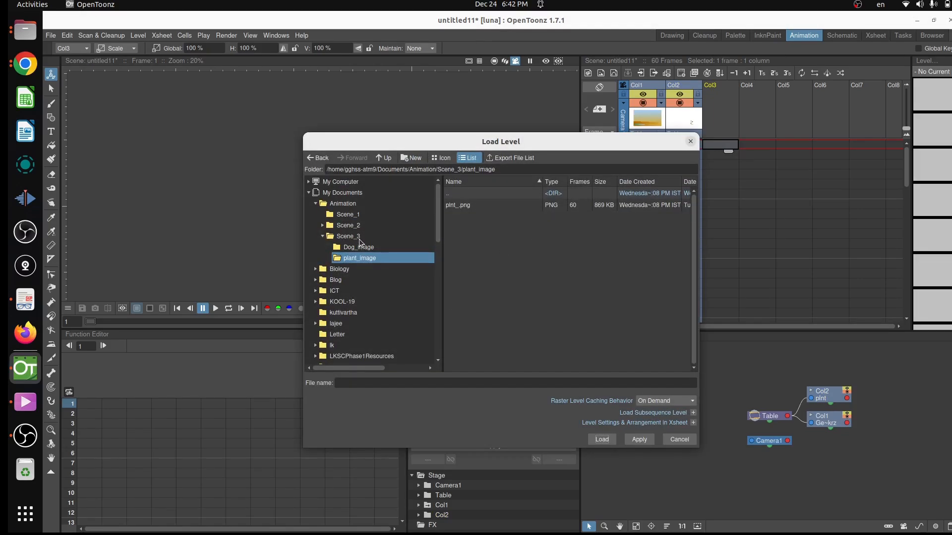
{"action": "left_click", "coordinate": [360, 249]}
{"action": "left_click", "coordinate": [478, 205]}
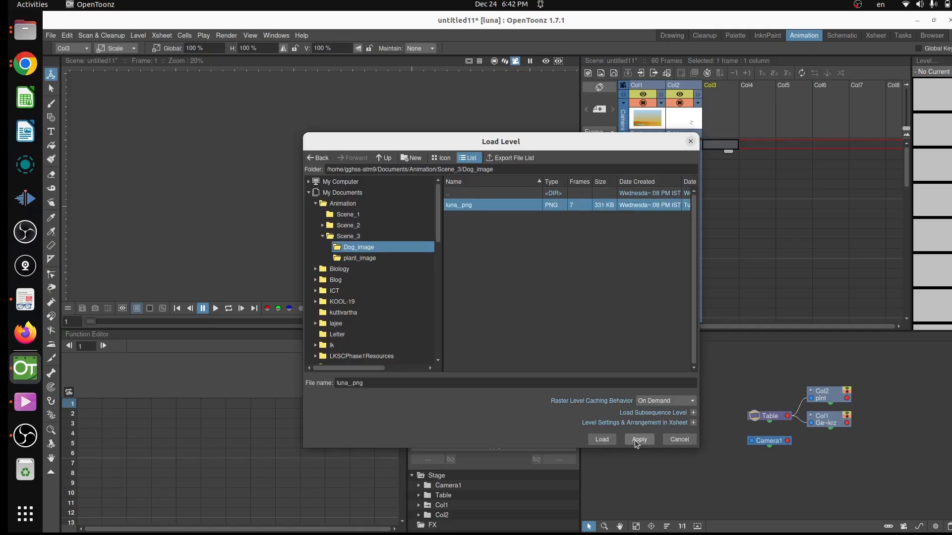
{"action": "left_click", "coordinate": [609, 445]}
{"action": "left_click", "coordinate": [489, 272]}
Step: Repeat the background cell and the luna dog cycle so both columns run through frame 60
{"action": "scroll", "coordinate": [696, 216], "scroll_direction": "down", "scroll_amount": 10}
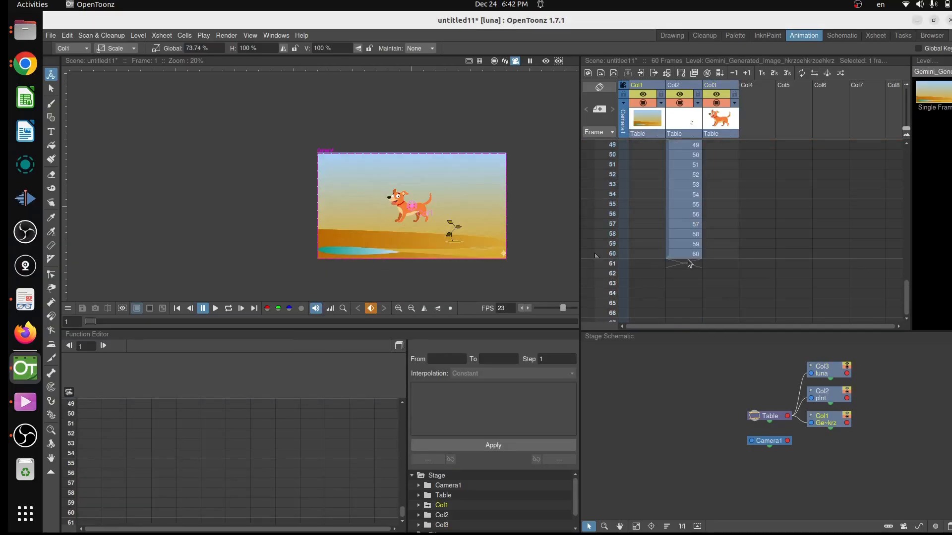
{"action": "scroll", "coordinate": [690, 258], "scroll_direction": "up", "scroll_amount": 15}
{"action": "left_click", "coordinate": [640, 145]}
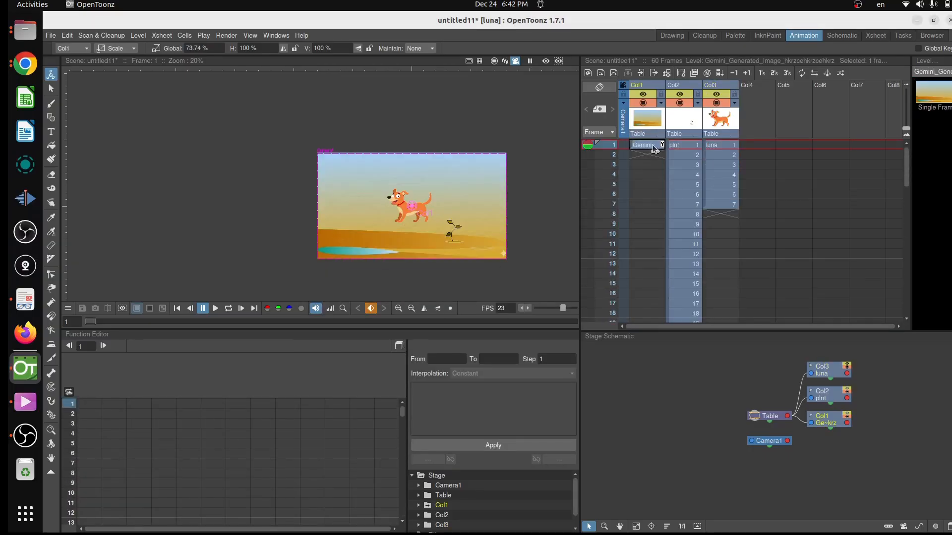
{"action": "left_click", "coordinate": [801, 73]}
{"action": "left_click", "coordinate": [539, 211]}
{"action": "left_click", "coordinate": [723, 145]}
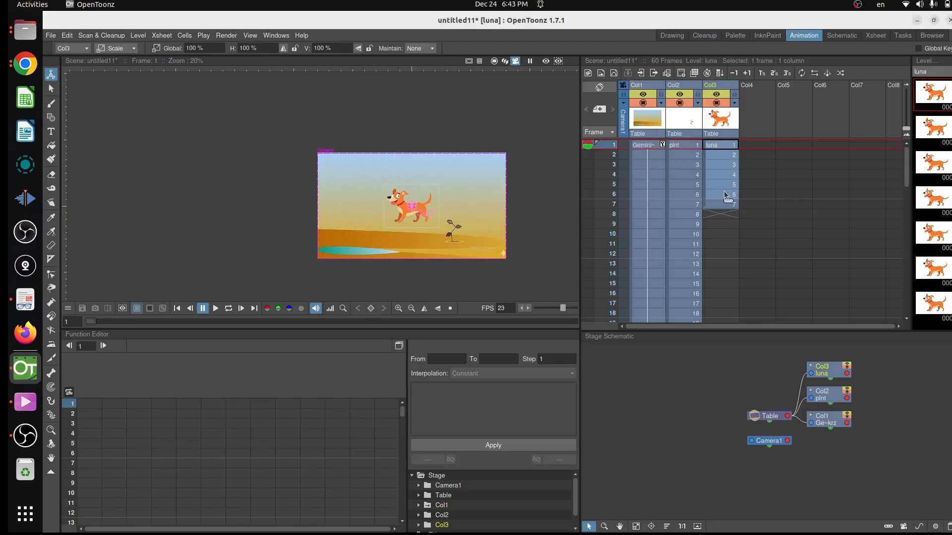
{"action": "left_click", "coordinate": [801, 73]}
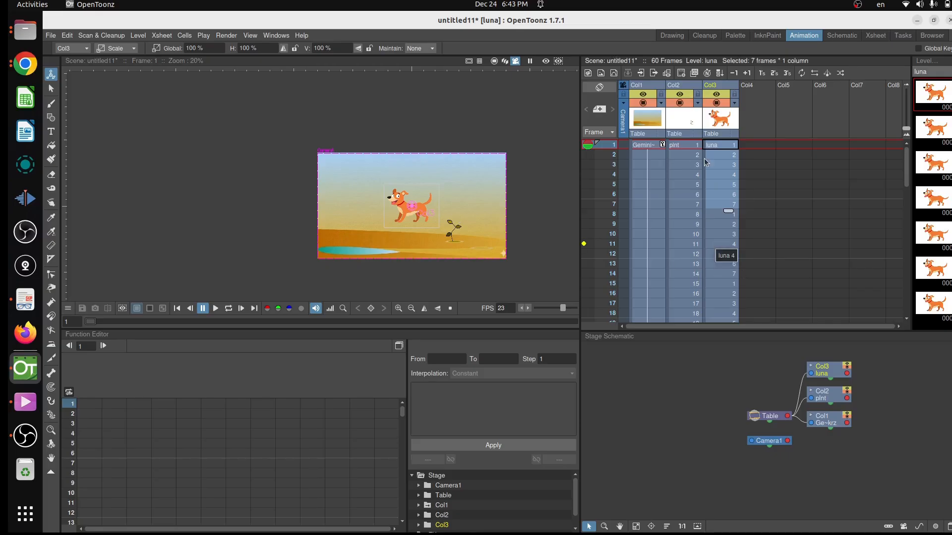
Step: Flip the dog horizontally at frame 1 by setting its horizontal scale to -100 %
{"action": "left_click", "coordinate": [719, 148]}
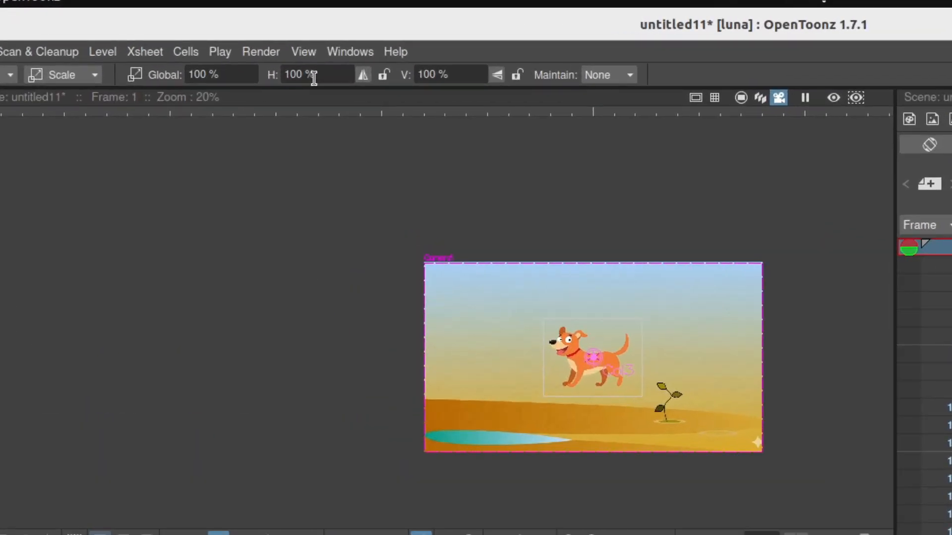
{"action": "left_click", "coordinate": [314, 78]}
{"action": "left_click", "coordinate": [288, 75]}
{"action": "type", "text": "-"}
{"action": "key", "text": "Return"}
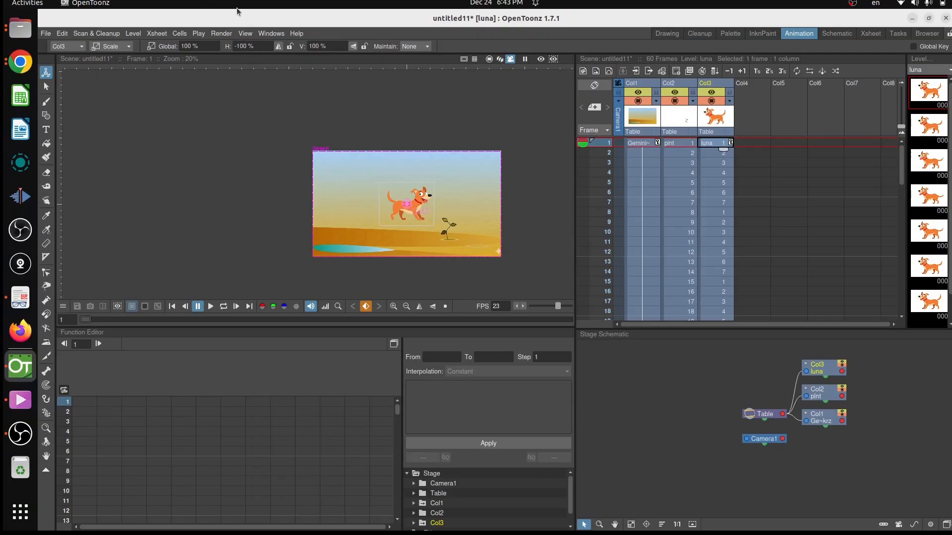
Step: Use the Position mode to move the dog down onto the ground beside the plant and play back the animation
{"action": "left_click", "coordinate": [103, 52]}
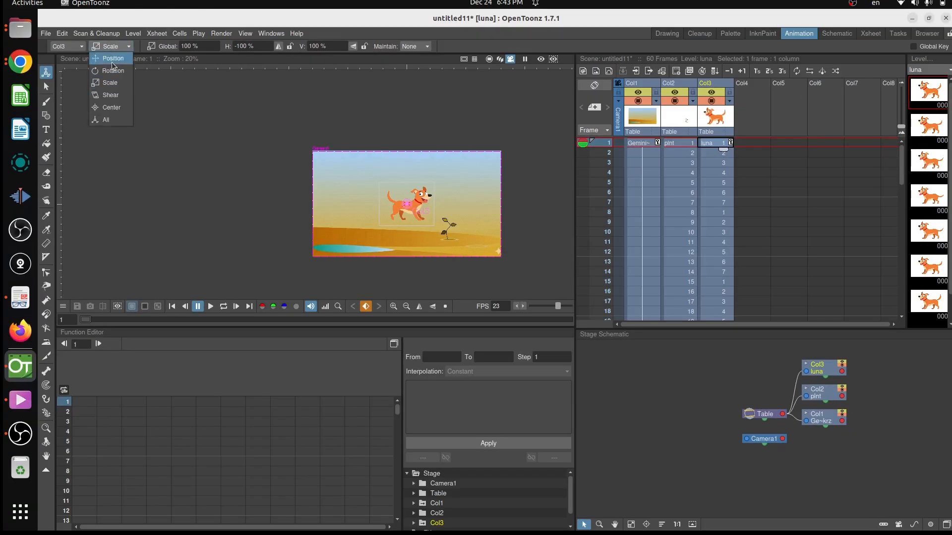
{"action": "left_click", "coordinate": [110, 58]}
{"action": "left_click", "coordinate": [210, 306]}
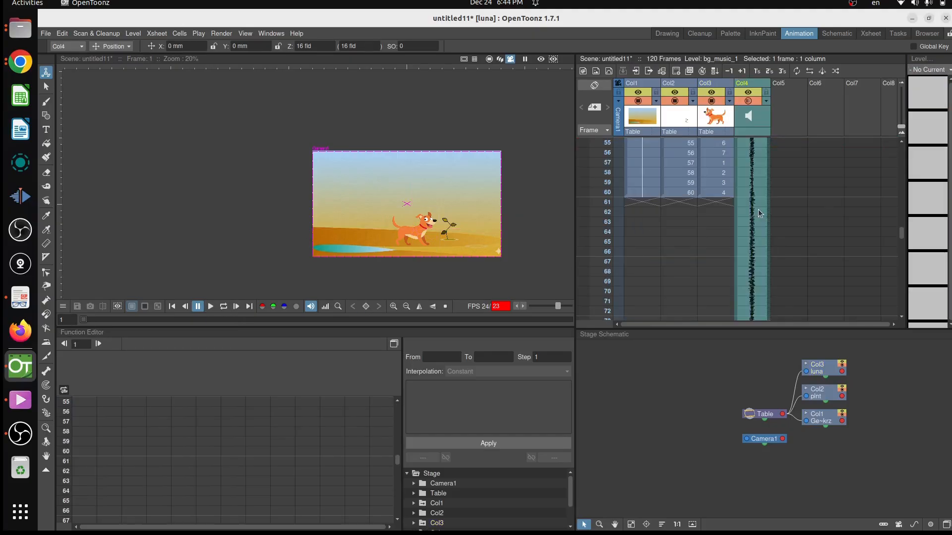
Step: Delete the bg_music_1 audio from frame 61 onward in column 4 and play back the scene
{"action": "left_click_drag", "start_coordinate": [752, 205], "coordinate": [767, 253]}
{"action": "key", "text": "Delete"}
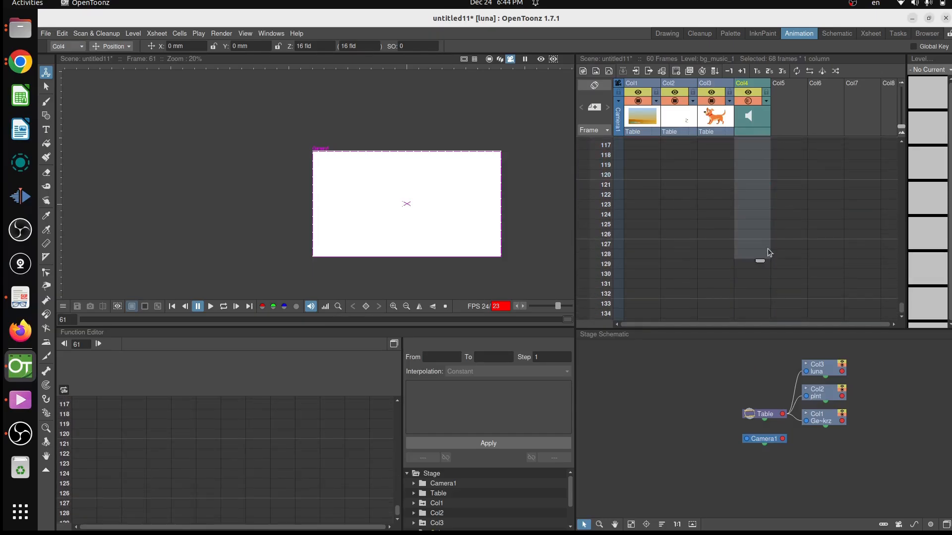
{"action": "scroll", "coordinate": [777, 221], "scroll_direction": "up", "scroll_amount": 20}
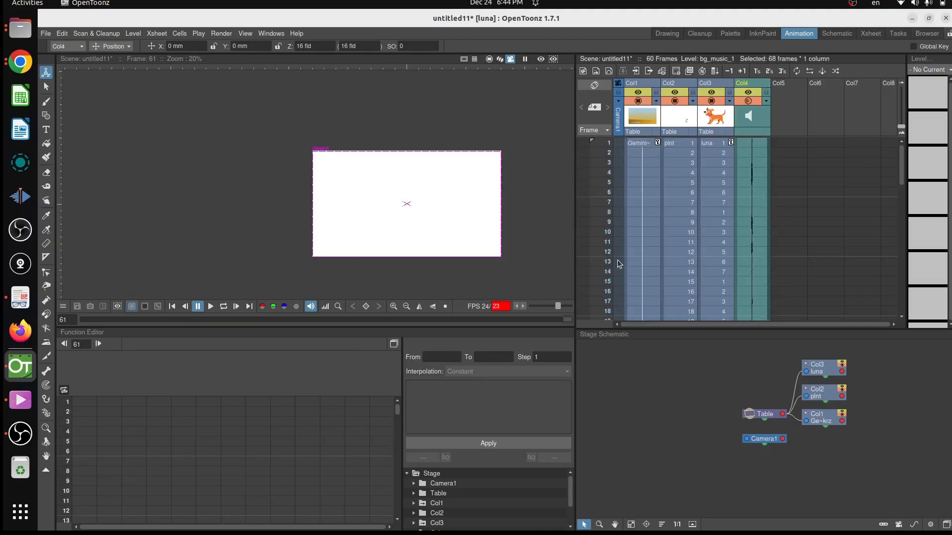
{"action": "left_click", "coordinate": [210, 306]}
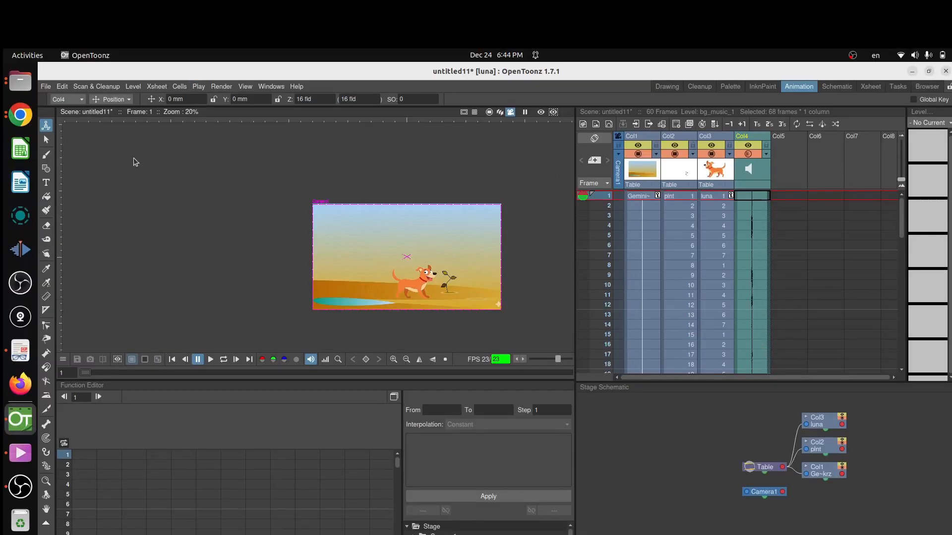
Step: Save the scene as Scene3 in the project's scenes folder and export it with Fast Render to MP4
{"action": "left_click", "coordinate": [44, 33]}
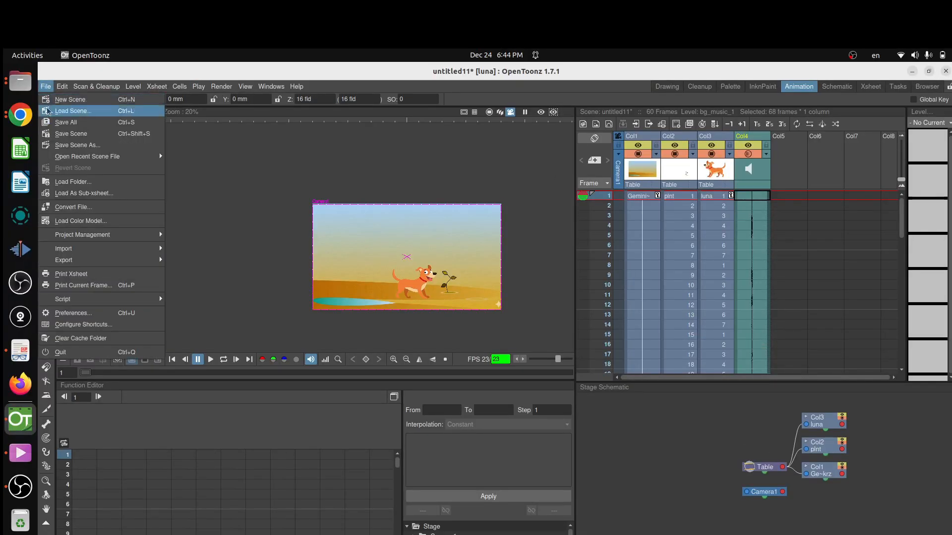
{"action": "left_click", "coordinate": [118, 145]}
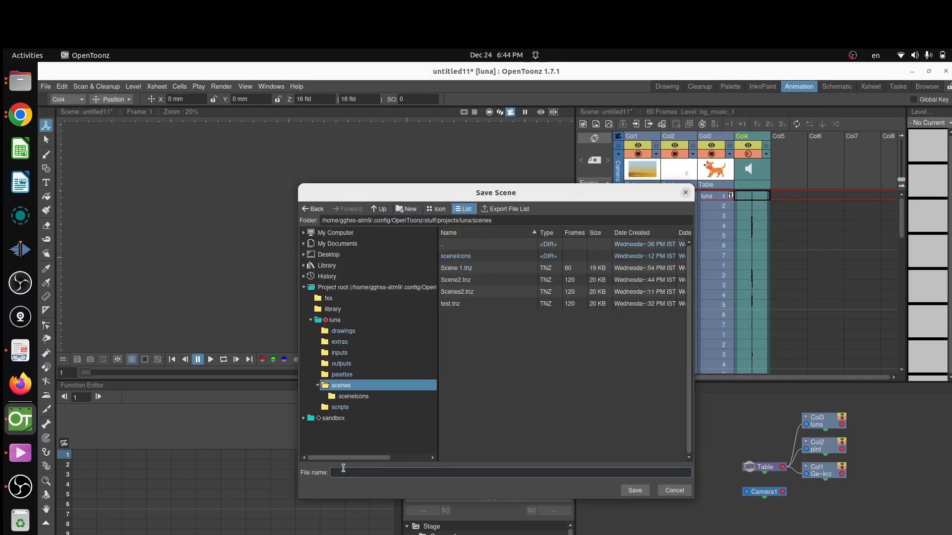
{"action": "type", "text": "Scene3"}
{"action": "key", "text": "Return"}
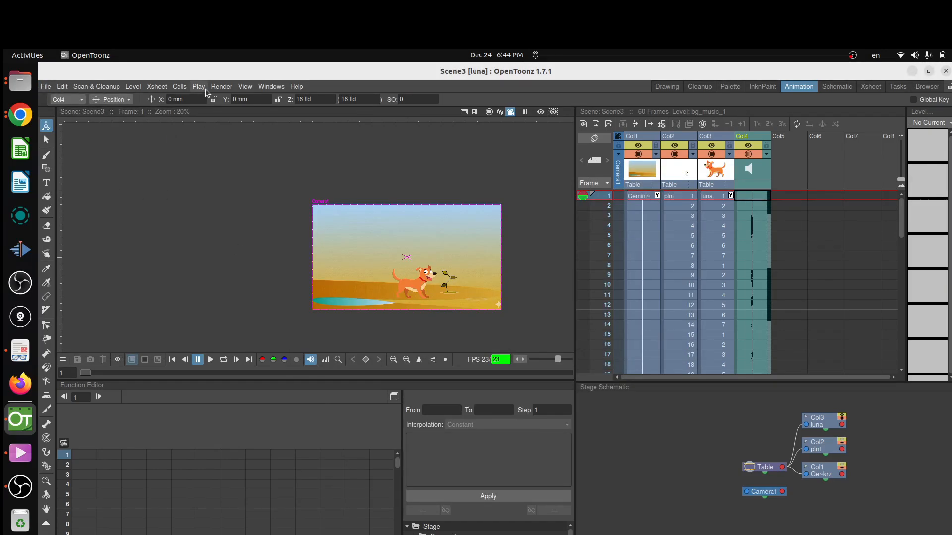
{"action": "left_click", "coordinate": [221, 86]}
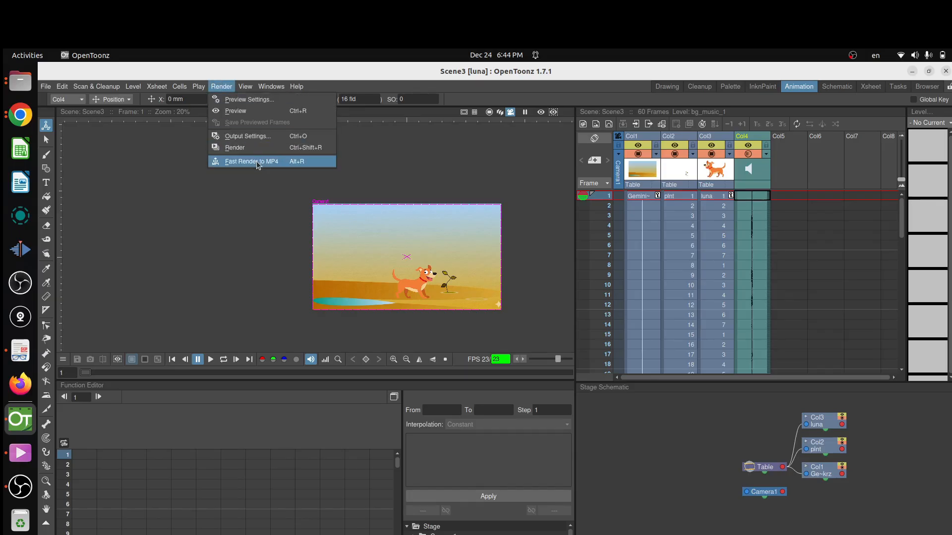
{"action": "left_click", "coordinate": [260, 162]}
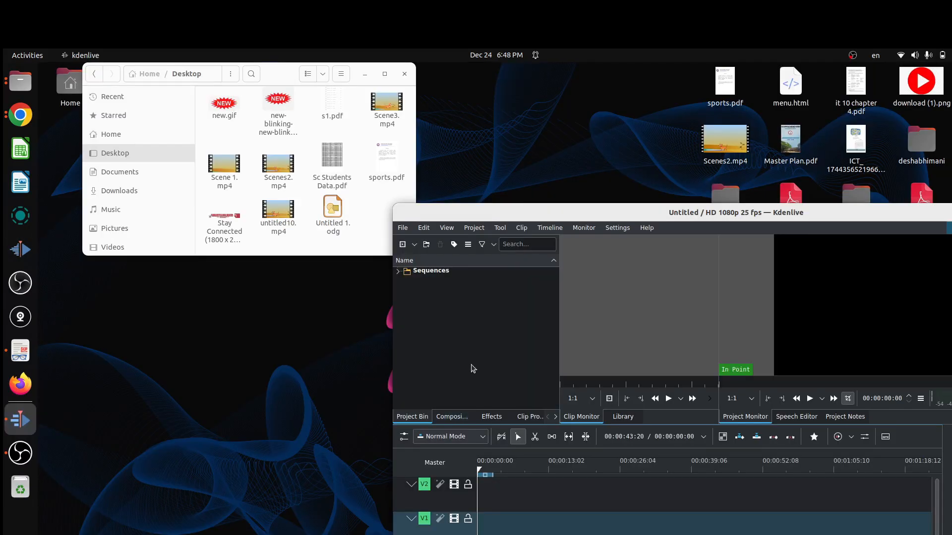
Step: In Kdenlive, import Scene 1.mp4, Scenes2.mp4 and Scene3.mp4 from the Desktop folder into the project bin
{"action": "left_click", "coordinate": [473, 227]}
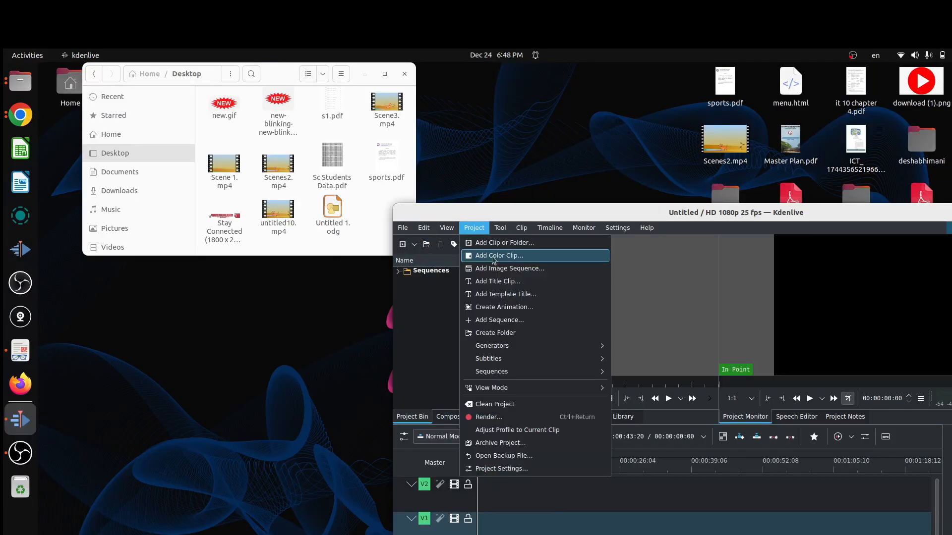
{"action": "left_click", "coordinate": [384, 195]}
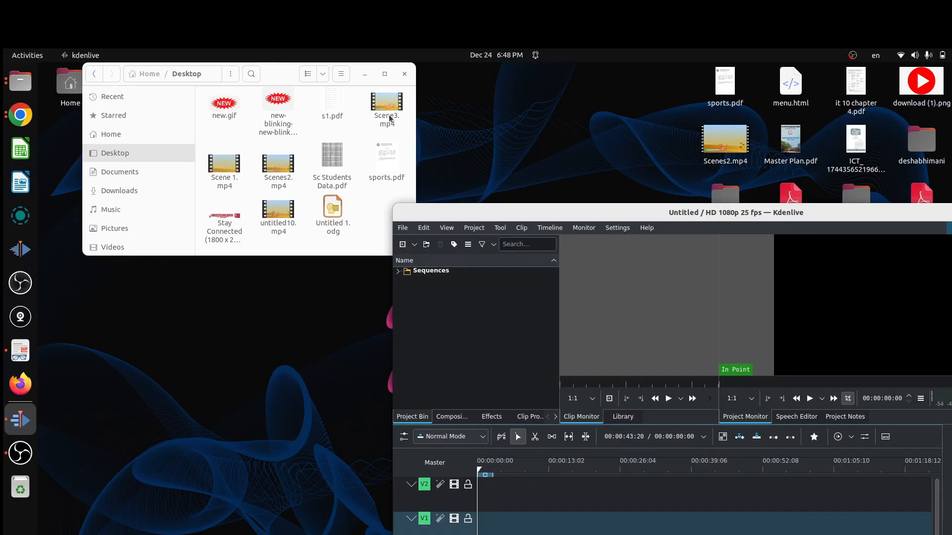
{"action": "left_click", "coordinate": [224, 166]}
{"action": "left_click", "coordinate": [277, 167], "text": "ctrl"}
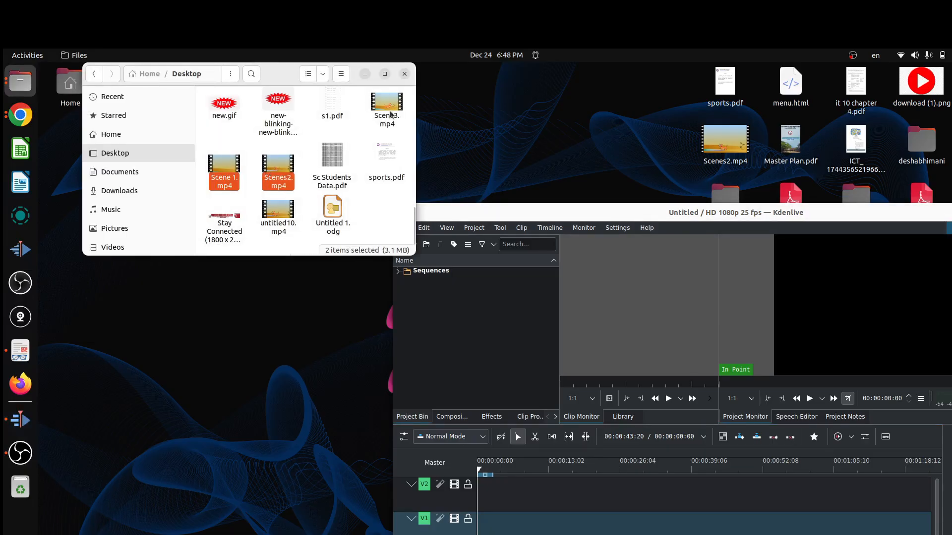
{"action": "left_click", "coordinate": [391, 95], "text": "ctrl"}
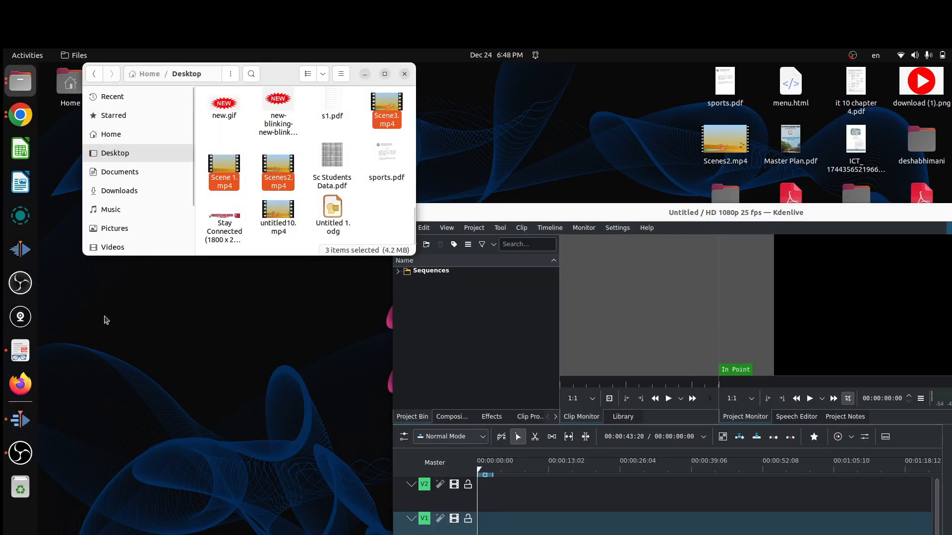
{"action": "left_click_drag", "start_coordinate": [224, 166], "coordinate": [466, 319]}
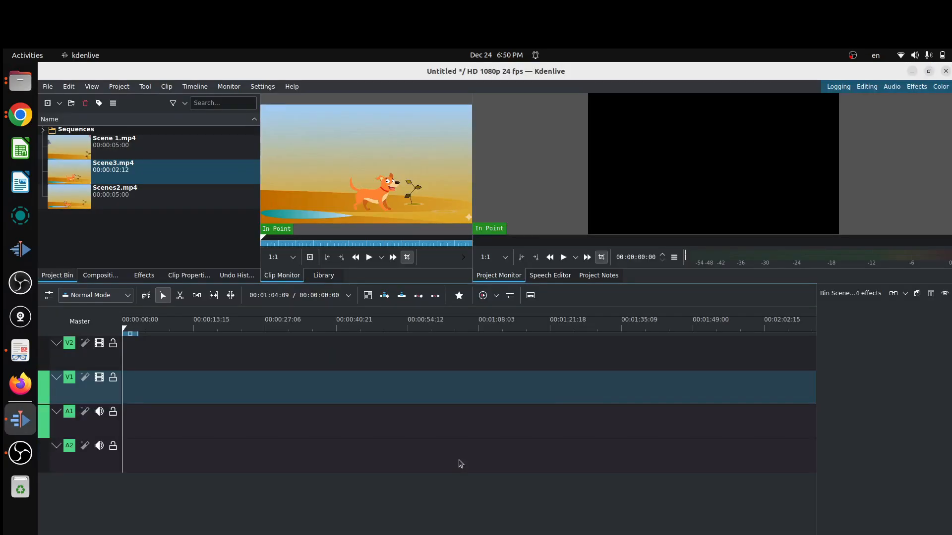
Step: Create a title clip with the yellow text "Dog and Plant" and add it to the project bin
{"action": "left_click", "coordinate": [119, 87]}
{"action": "left_click", "coordinate": [143, 141]}
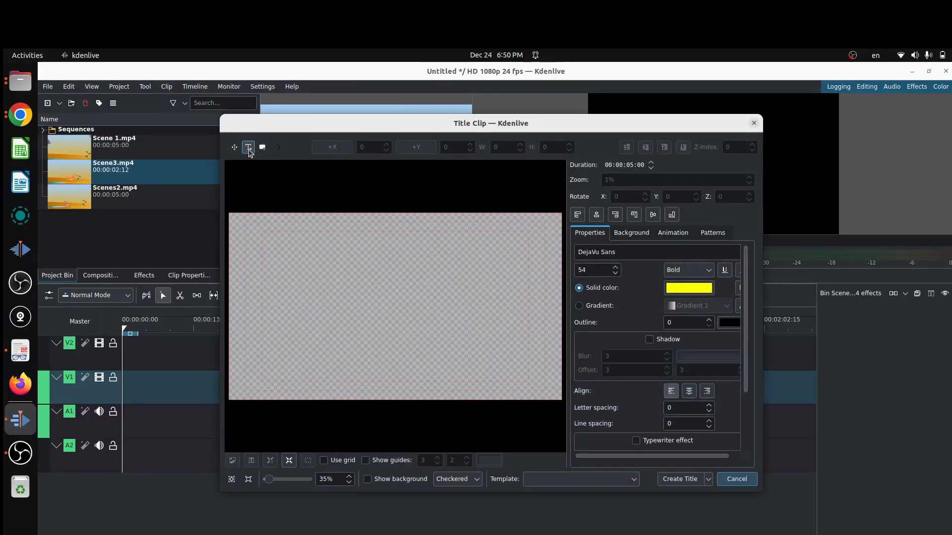
{"action": "left_click", "coordinate": [326, 296]}
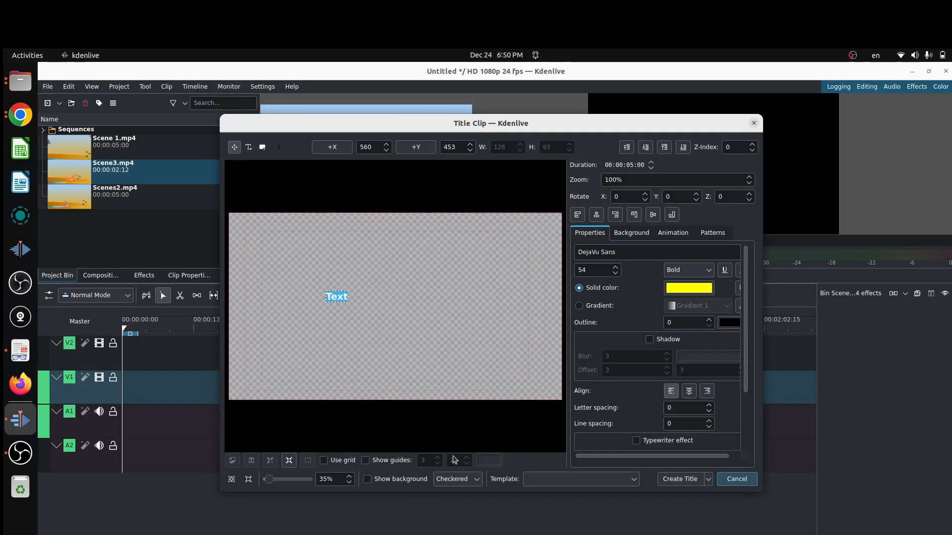
{"action": "key", "text": "BackSpace"}
{"action": "type", "text": "Dog"}
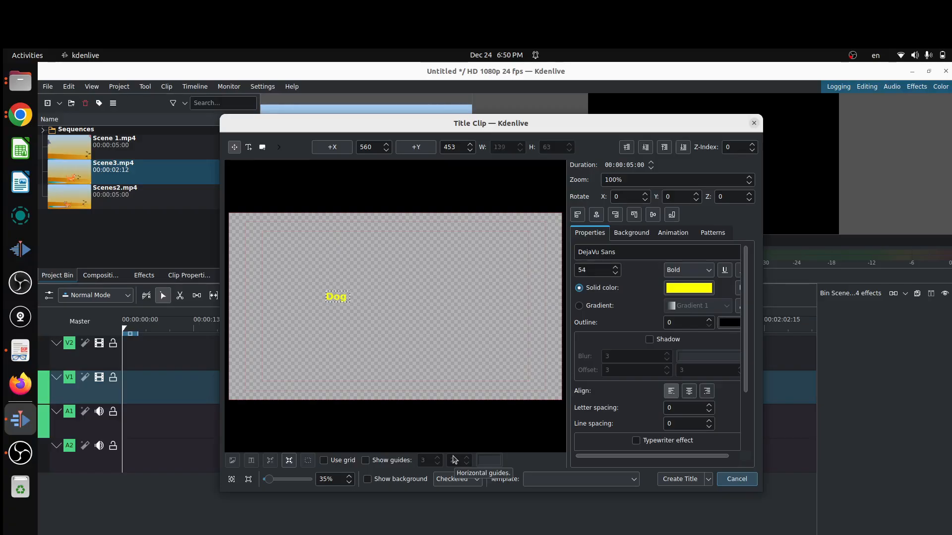
{"action": "type", "text": " and Plant"}
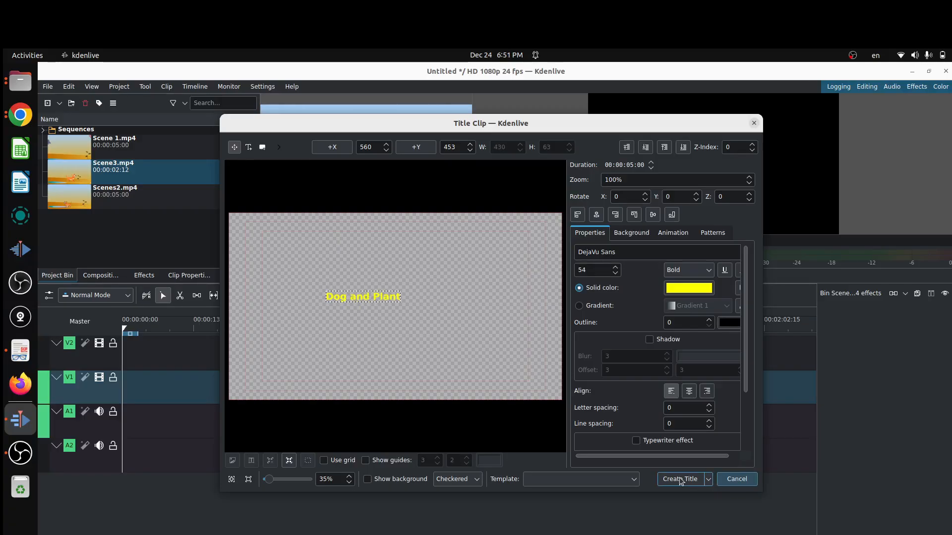
{"action": "left_click", "coordinate": [681, 481]}
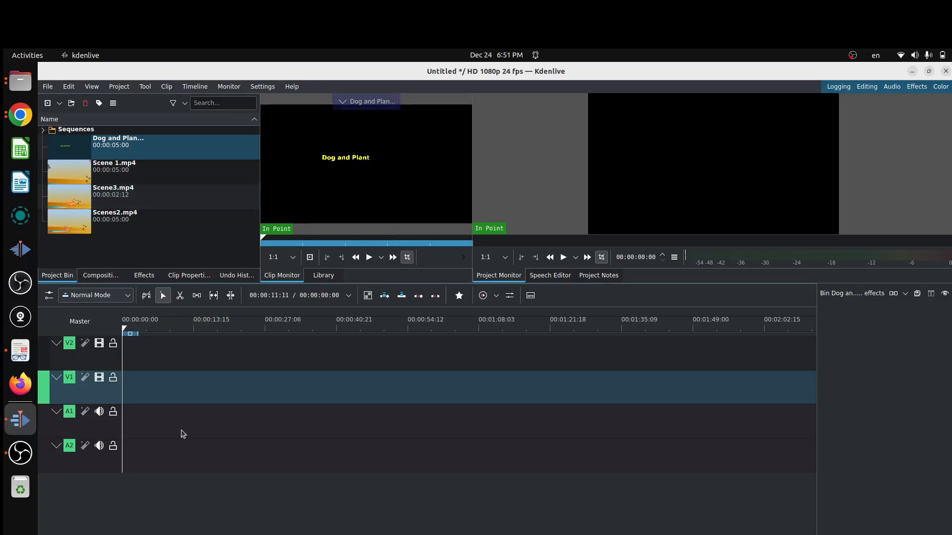
Step: Place Scene 1.mp4, Scenes2.mp4 and Scene3.mp4 end to end on track V1, leaving a short gap at the timeline start
{"action": "left_click_drag", "start_coordinate": [74, 171], "coordinate": [149, 389]}
{"action": "left_click_drag", "start_coordinate": [75, 220], "coordinate": [164, 393]}
{"action": "left_click", "coordinate": [99, 196]}
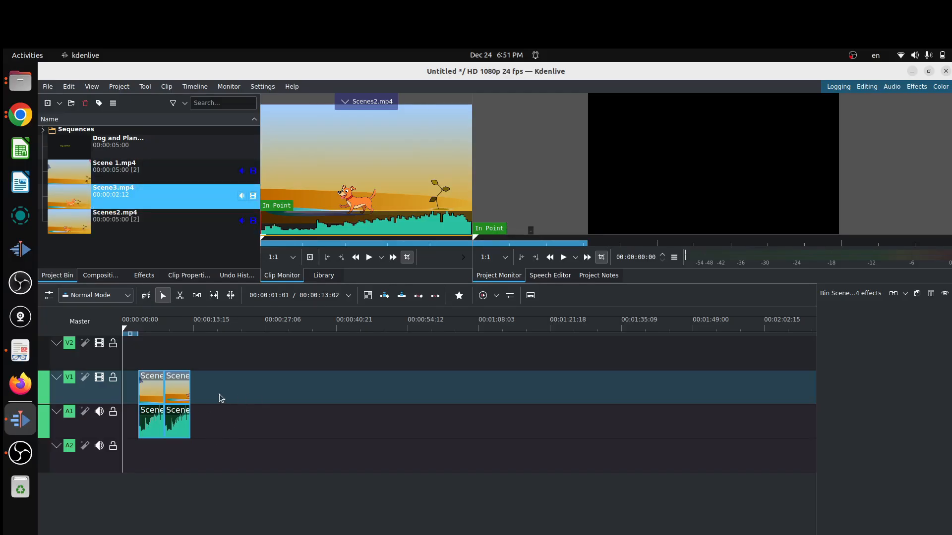
{"action": "left_click_drag", "start_coordinate": [221, 398], "coordinate": [196, 392]}
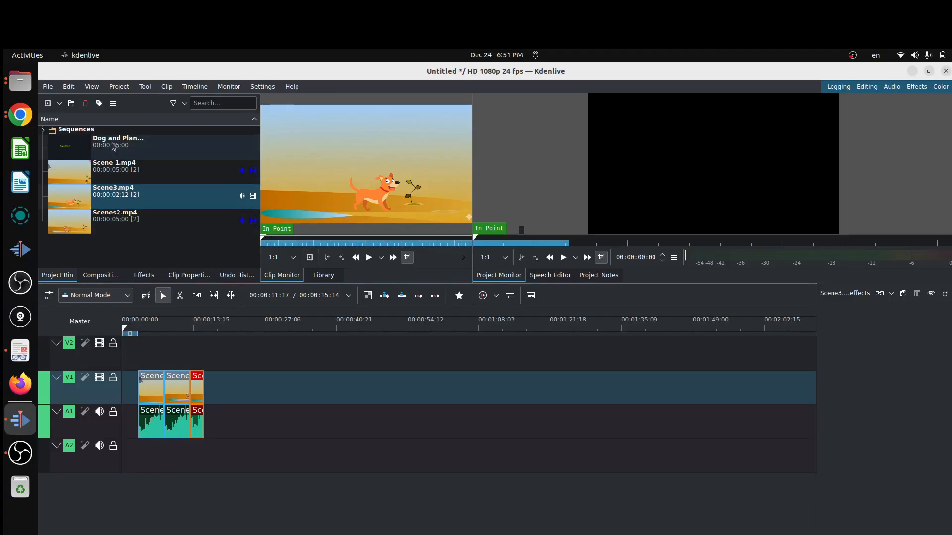
Step: Add the Dog and Plant title at the start of track V2 and play back the assembled timeline
{"action": "left_click_drag", "start_coordinate": [118, 142], "coordinate": [129, 358]}
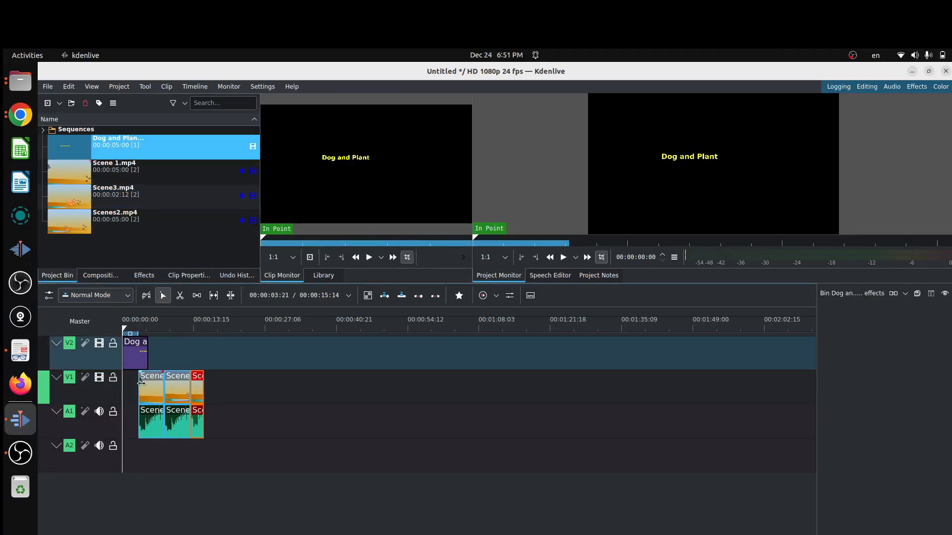
{"action": "left_click", "coordinate": [314, 238]}
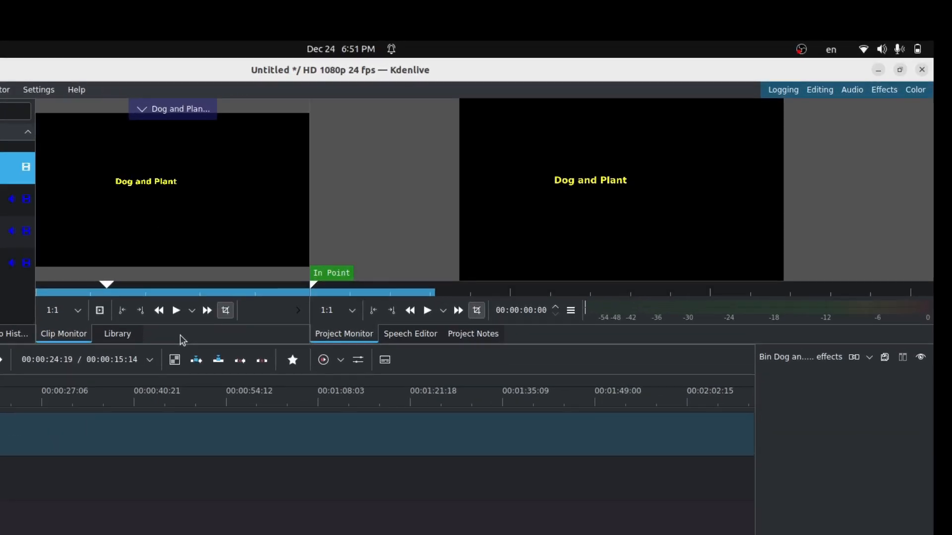
{"action": "key", "text": "space"}
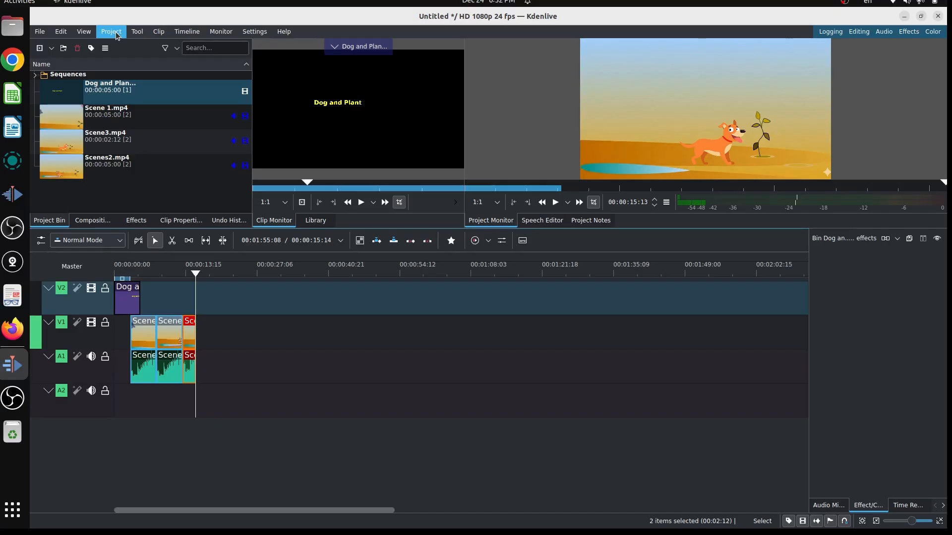
Step: Render the full project to the Desktop as animation.mp4 and open the rendered video from there
{"action": "left_click", "coordinate": [116, 33]}
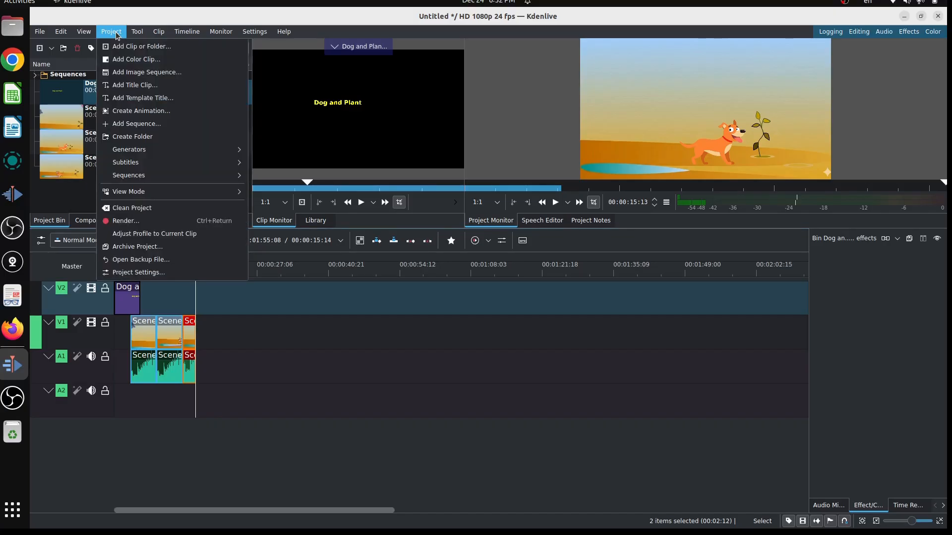
{"action": "left_click", "coordinate": [170, 221]}
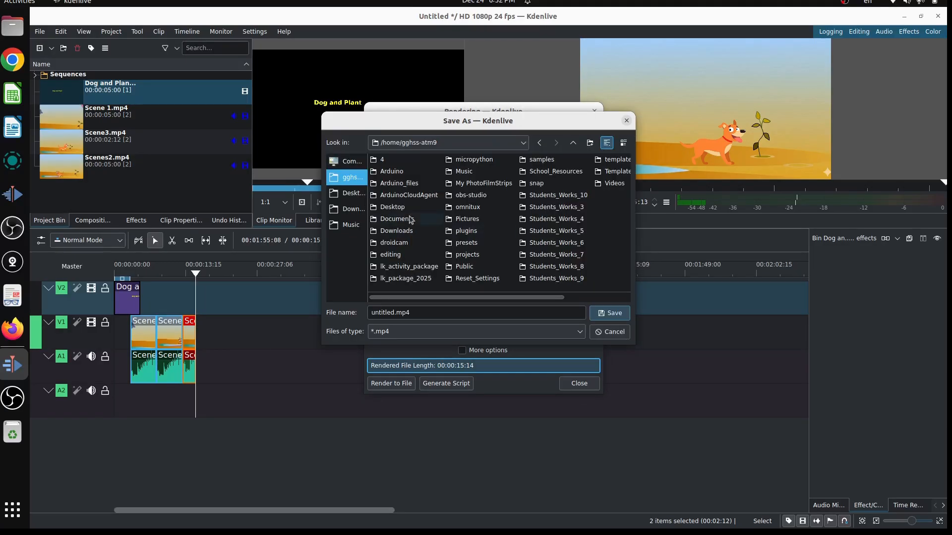
{"action": "left_click", "coordinate": [354, 194]}
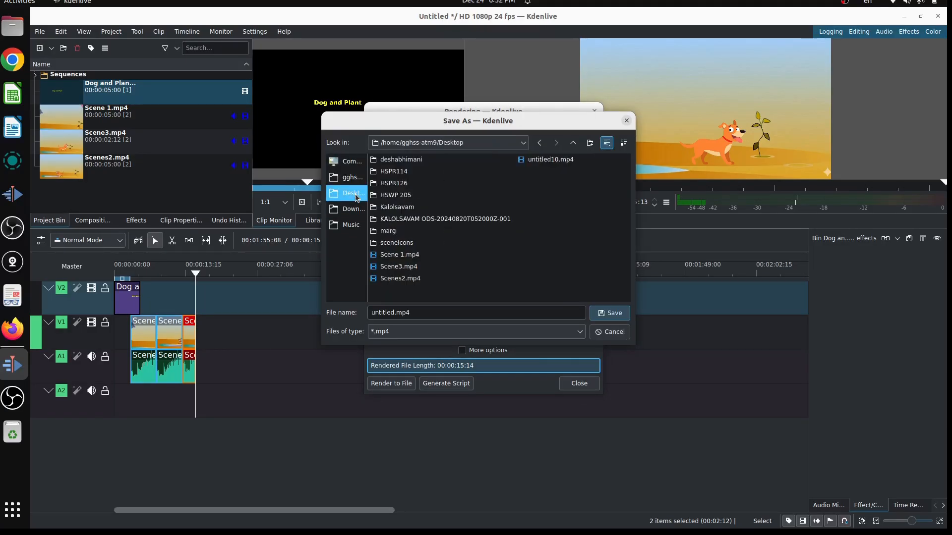
{"action": "left_click_drag", "start_coordinate": [483, 313], "coordinate": [327, 314]}
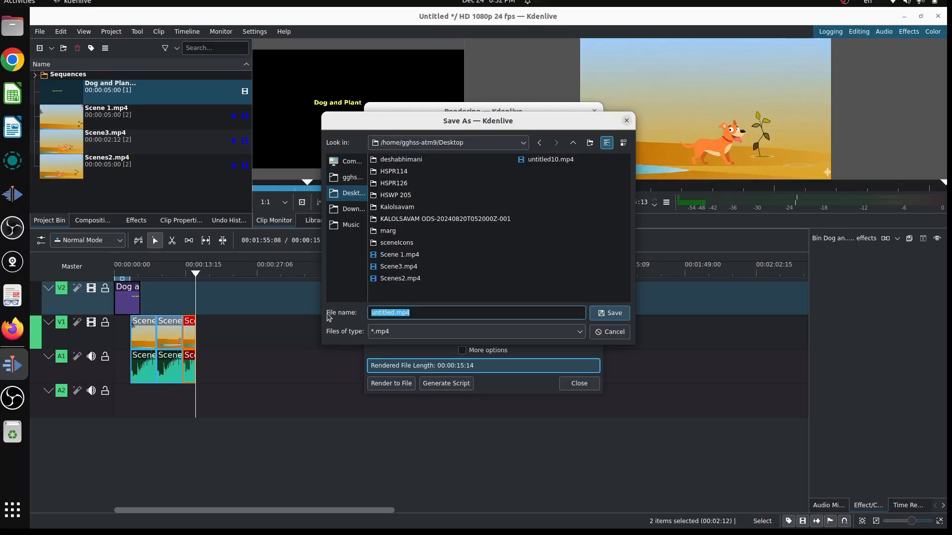
{"action": "type", "text": "animation"}
{"action": "left_click", "coordinate": [609, 314]}
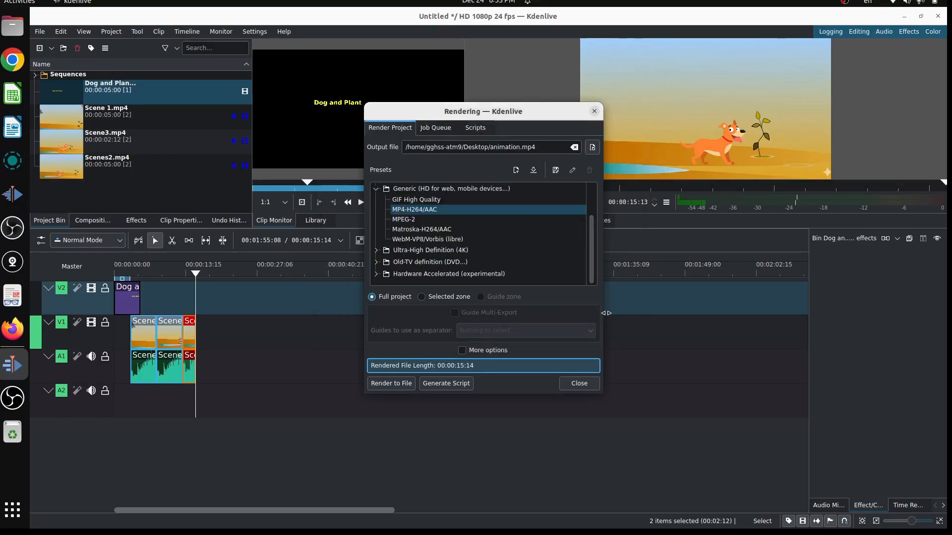
{"action": "left_click", "coordinate": [391, 384]}
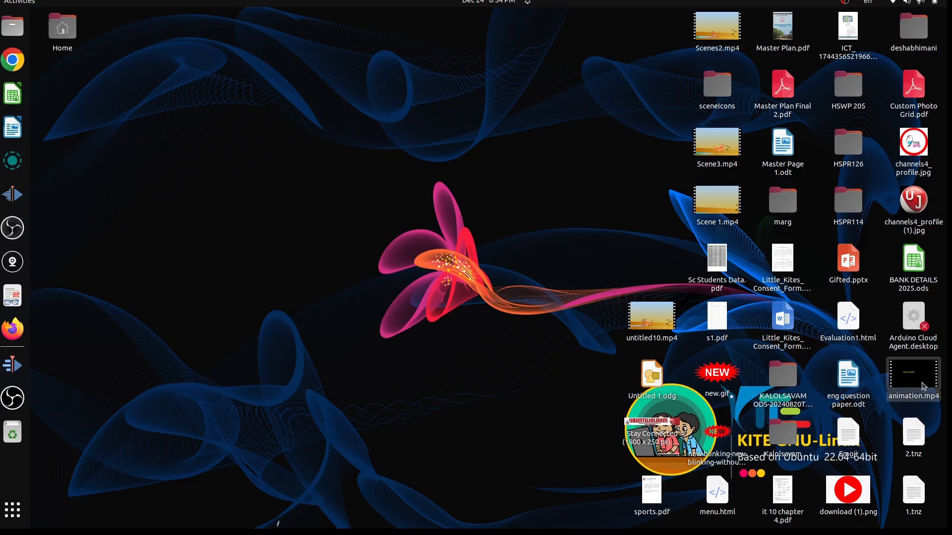
{"action": "left_click", "coordinate": [923, 387]}
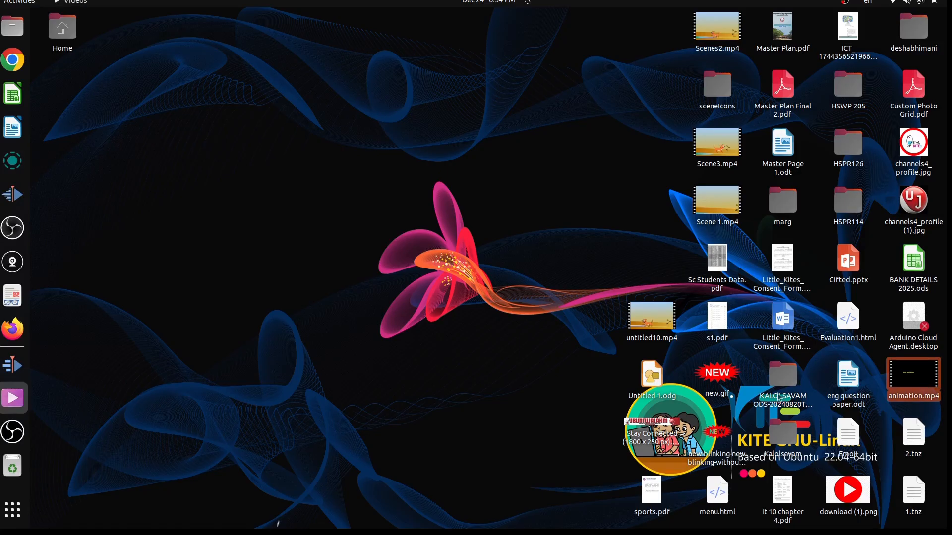